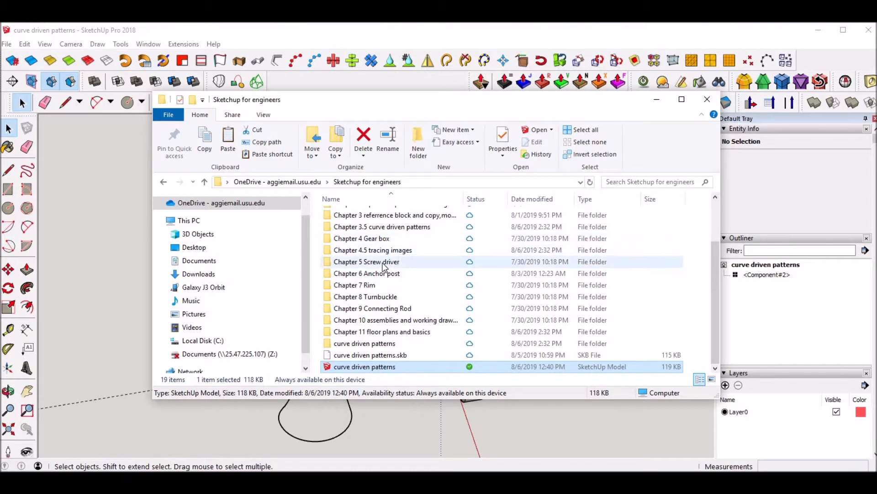
scroll(420, 238, up, 1)
scroll(418, 247, up, 1)
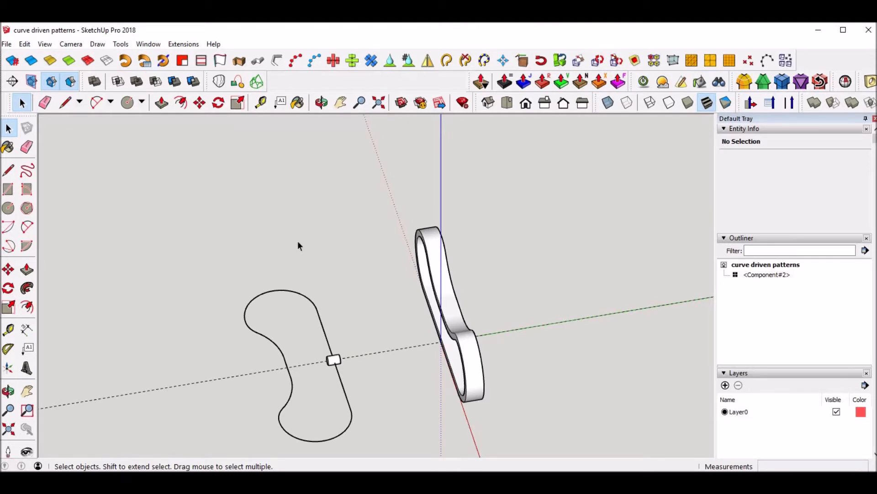
- Examine the closed band from several sides and pick its outer face to inspect the continuous surface
middle_drag(252, 222, 366, 232)
middle_drag(578, 273, 420, 294)
scroll(419, 290, up, 4)
scroll(407, 272, down, 2)
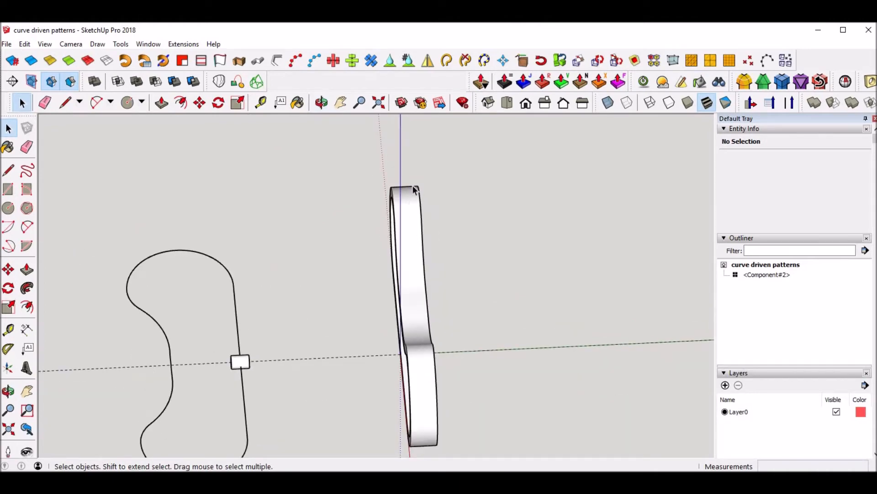
click(406, 219)
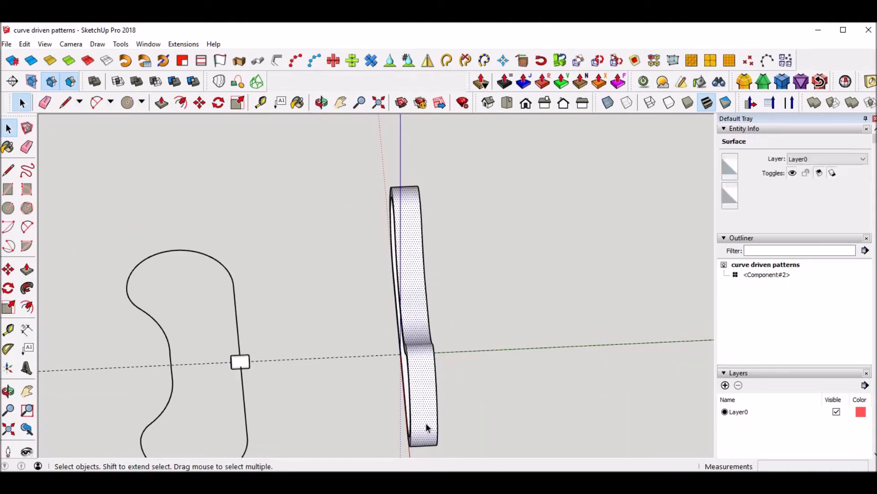
middle_drag(454, 308, 195, 236)
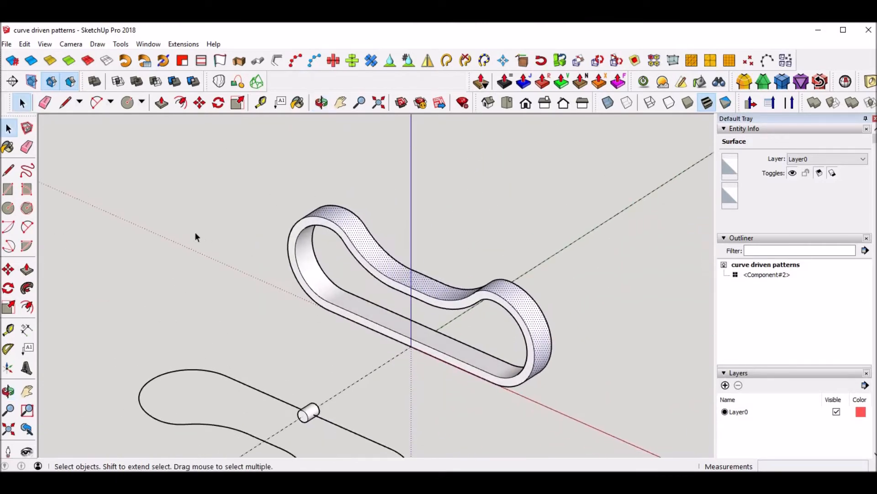
click(431, 236)
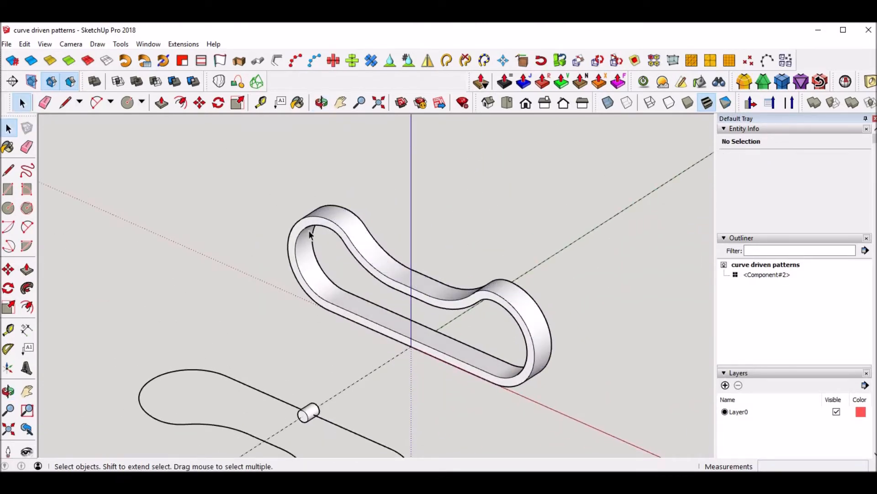
middle_drag(294, 216, 398, 226)
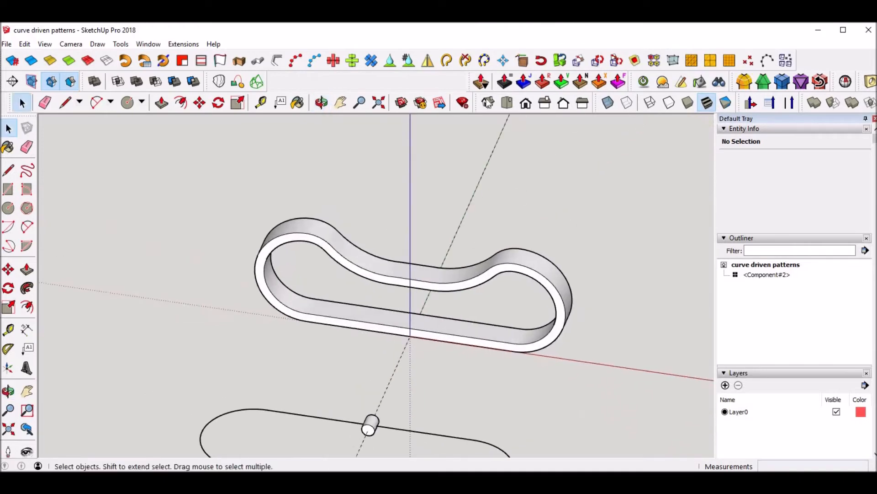
- Show the model in the standard front view and inspect the edges of the band's left half
click(526, 106)
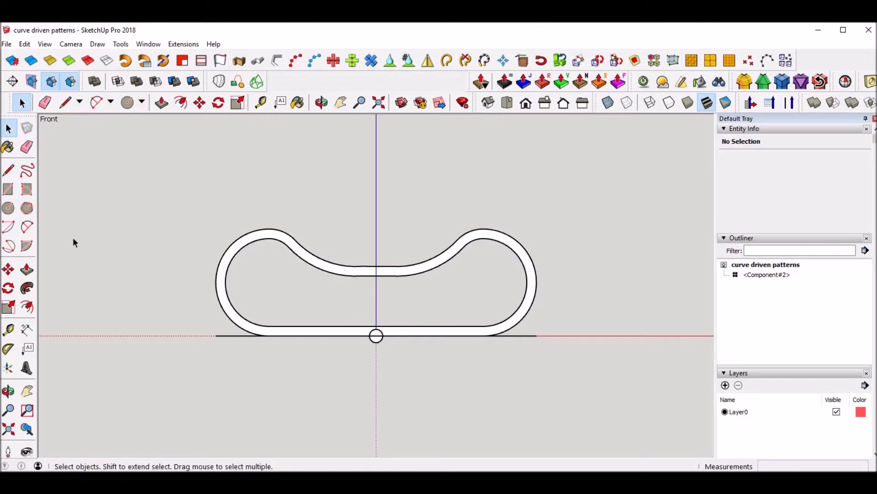
key(a)
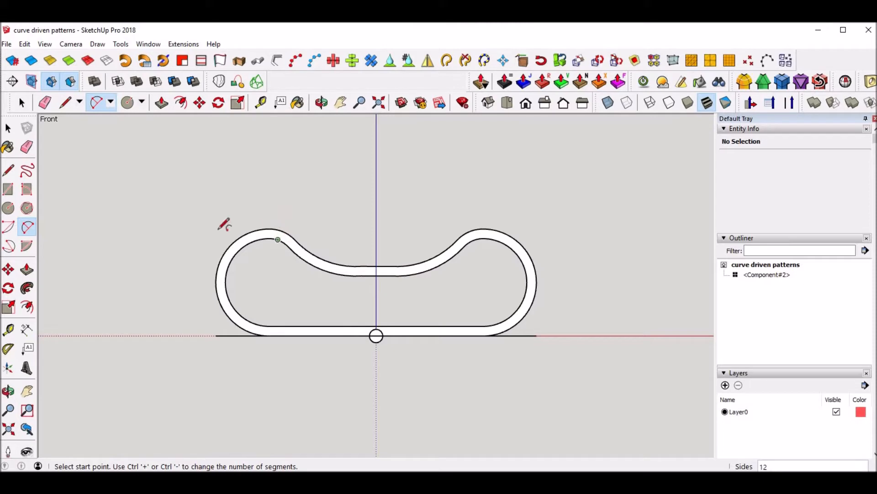
key(space)
drag(188, 194, 377, 380)
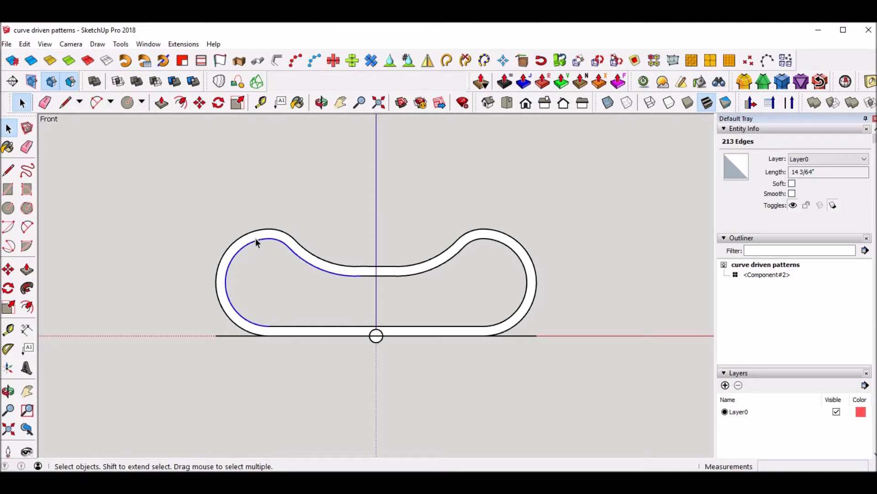
click(201, 235)
- Measure the band's wall thickness between its outer and inner edges at the upper left curve
key(t)
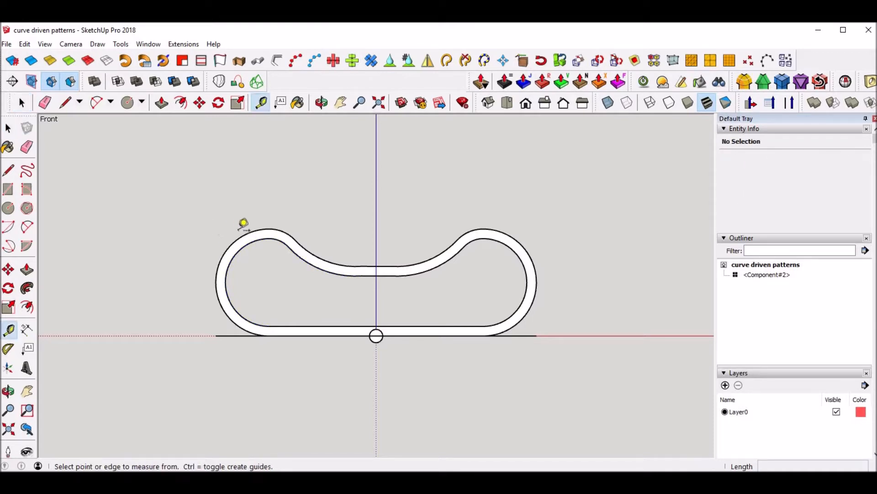
click(252, 234)
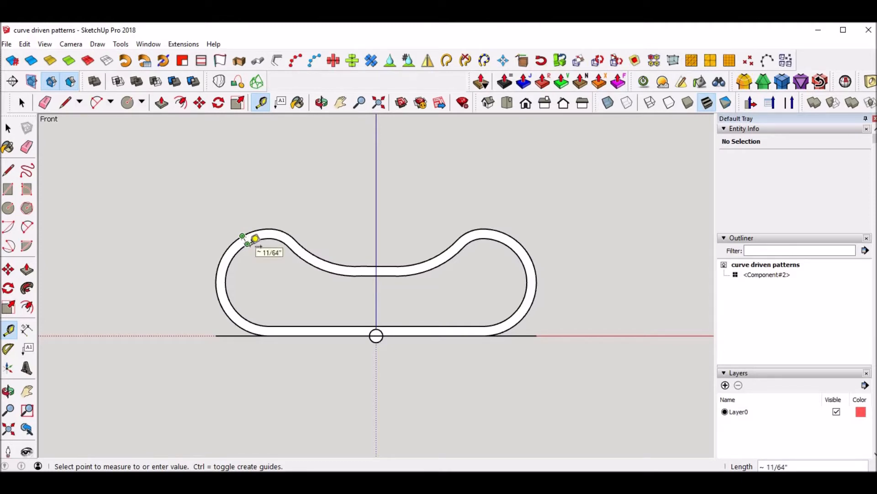
key(Escape)
key(space)
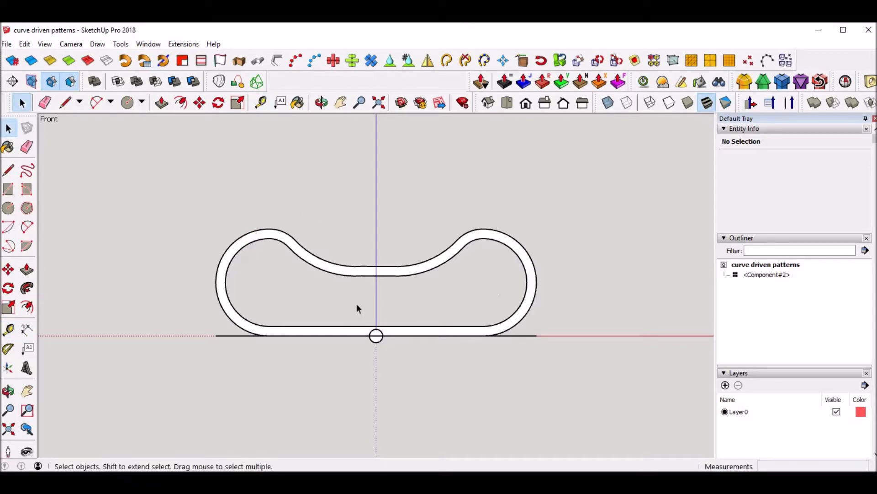
- Inspect the individual arcs and straight segment along the upper outer edge on the band's back side
middle_drag(499, 190, 237, 239)
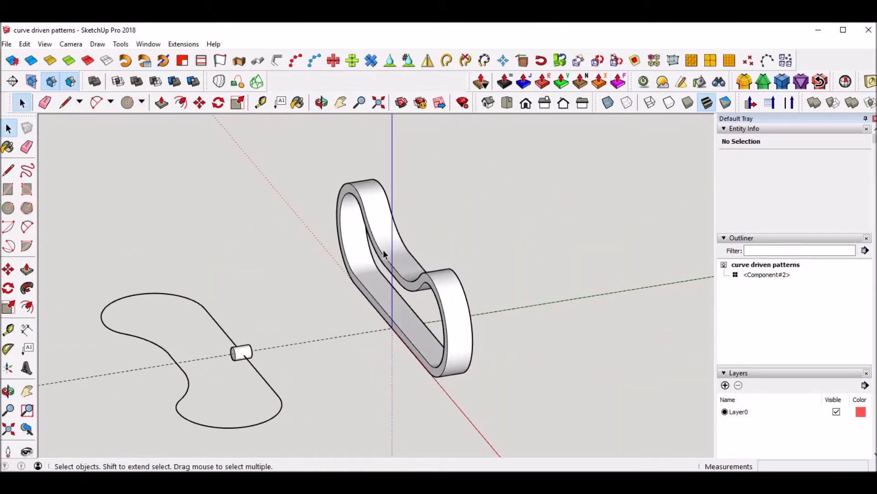
middle_drag(210, 216, 192, 254)
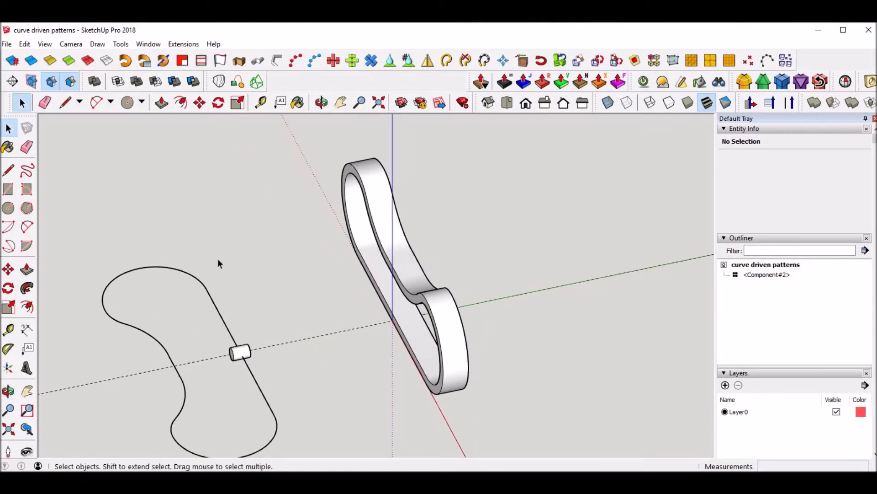
middle_drag(561, 267, 151, 237)
key(space)
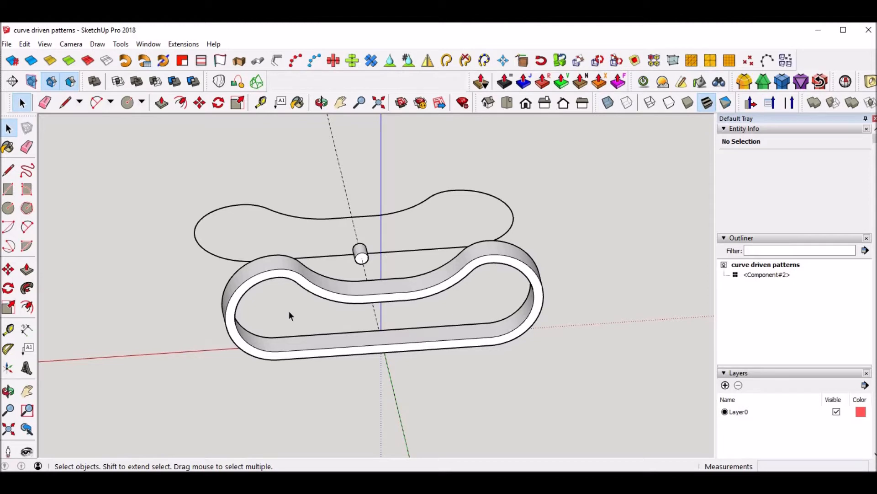
click(278, 274)
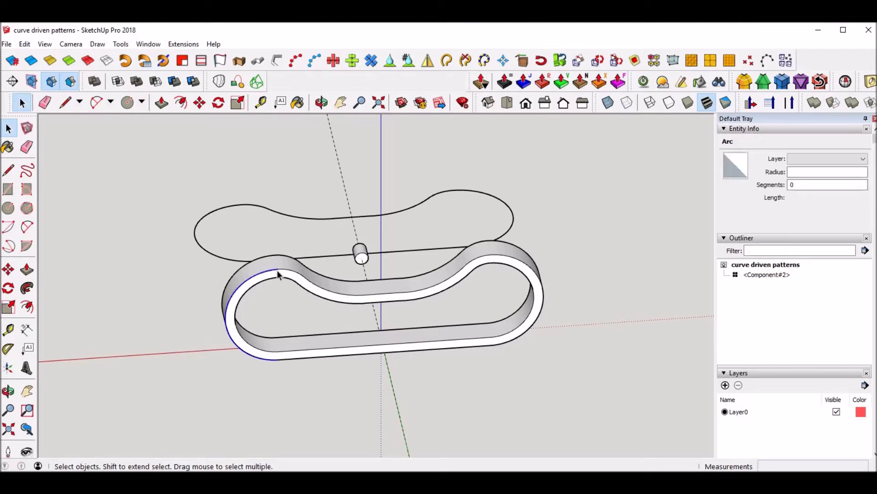
click(304, 277)
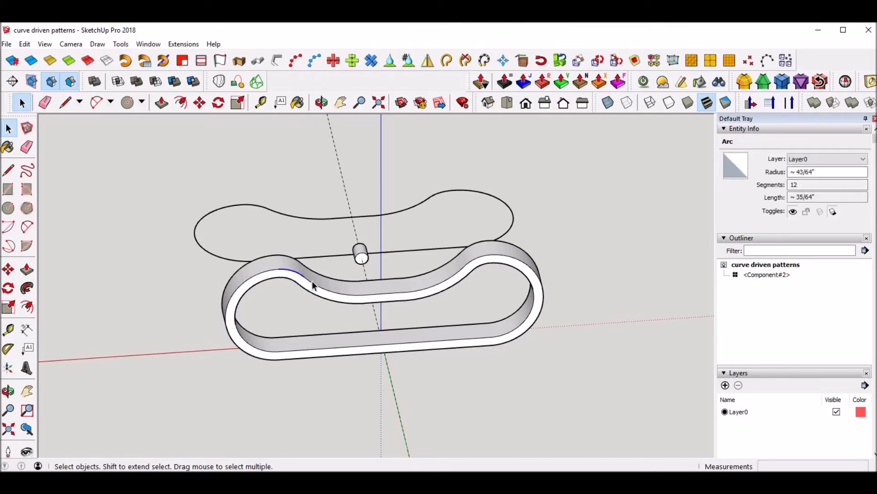
click(365, 295)
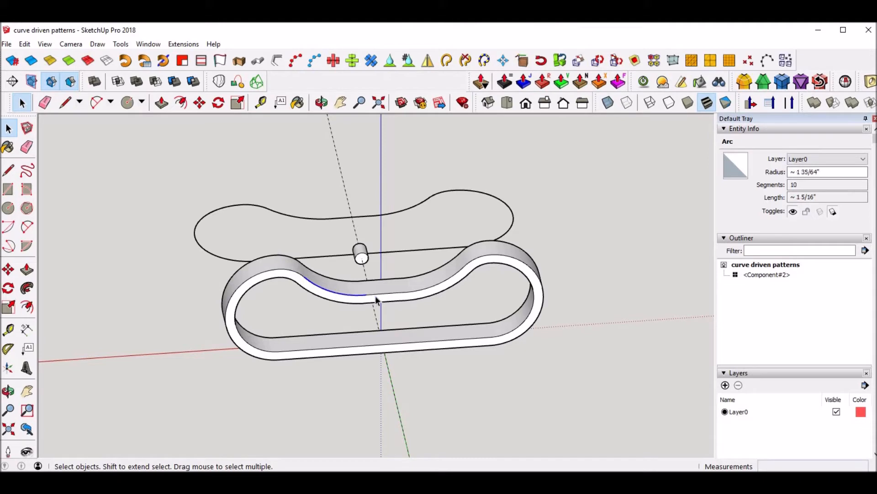
click(383, 295)
click(454, 280)
click(497, 255)
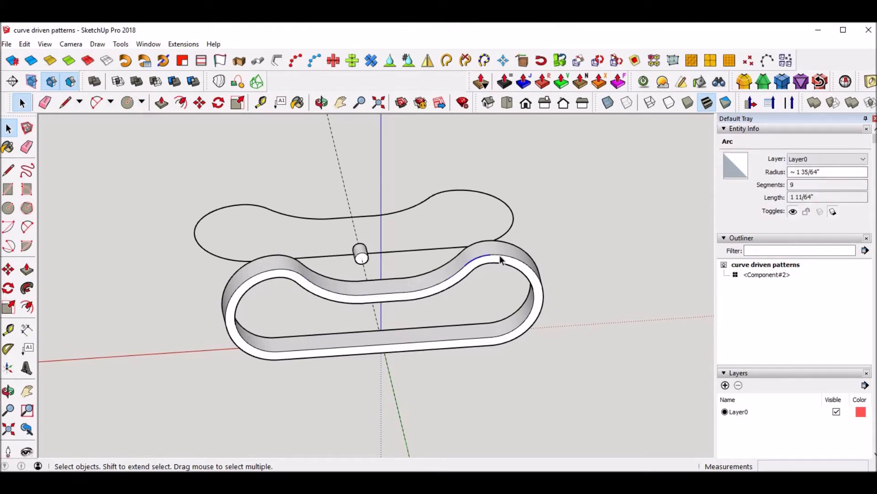
- Compare the segment counts of the large end arc and the smaller arcs along the band's back edge
click(497, 252)
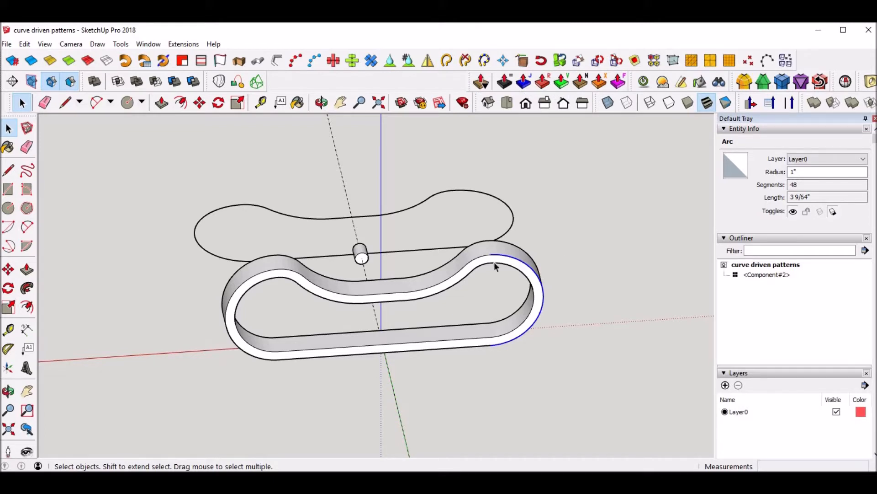
click(800, 185)
click(477, 261)
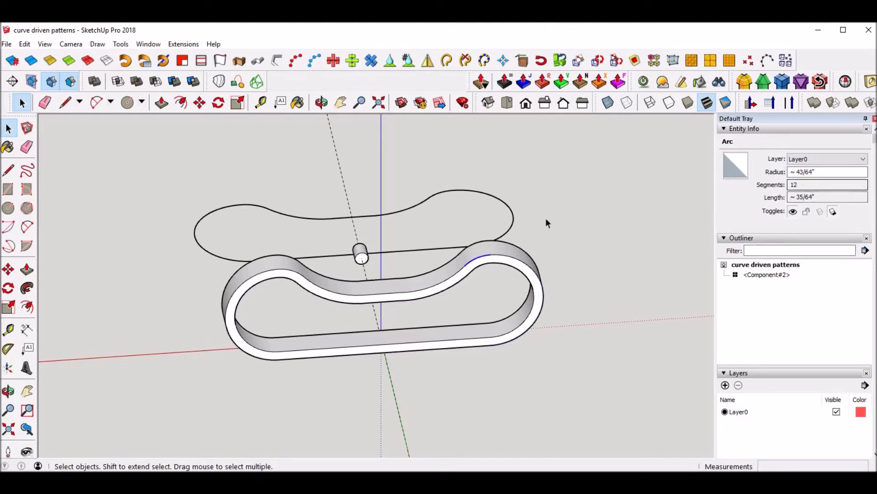
click(459, 274)
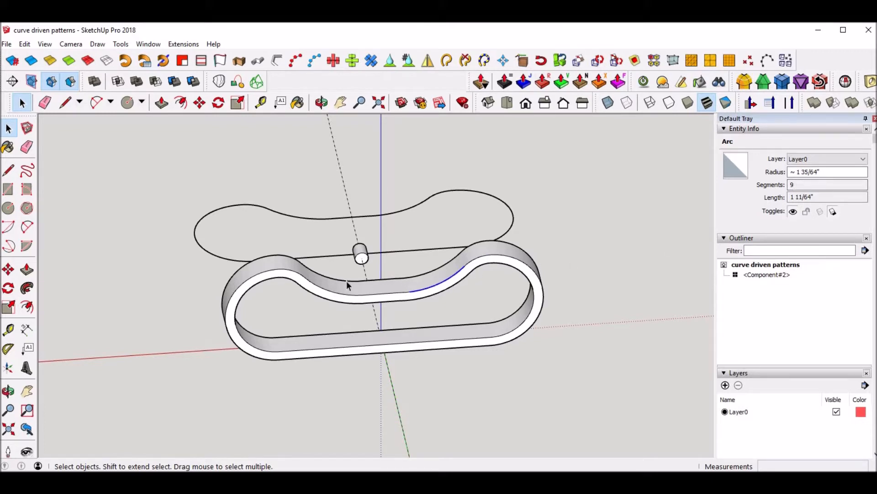
click(328, 293)
middle_drag(170, 238, 245, 312)
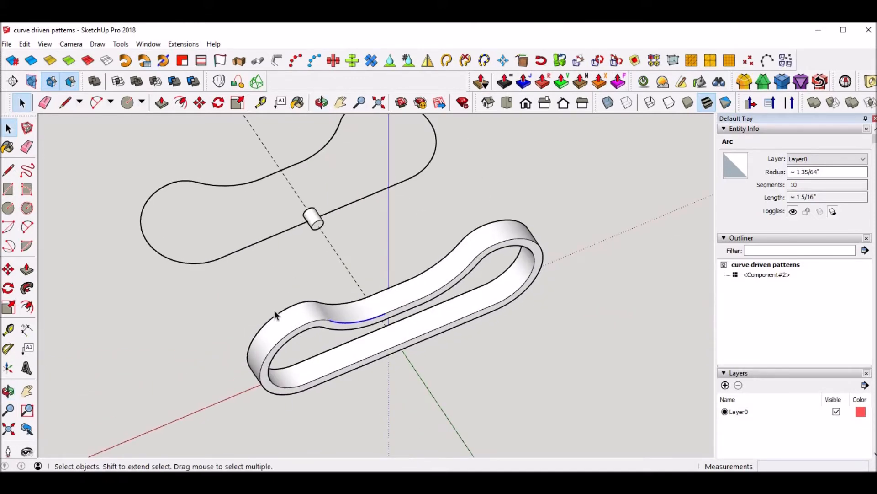
key(t)
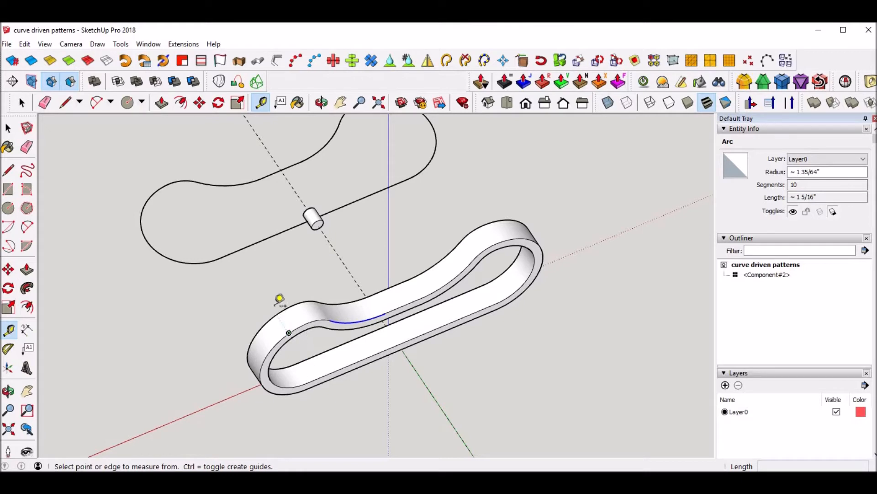
key(space)
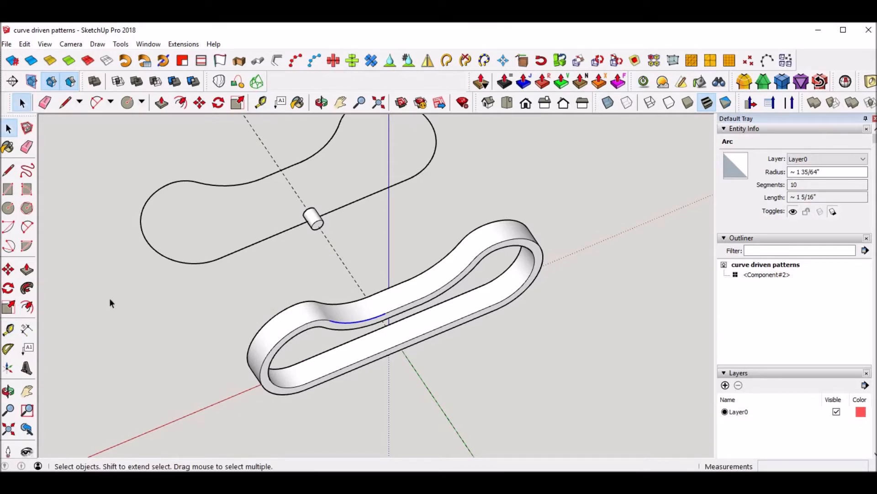
- Select the continuous outer edge curve on the band's front face and turn on X-ray display
middle_drag(329, 342, 349, 205)
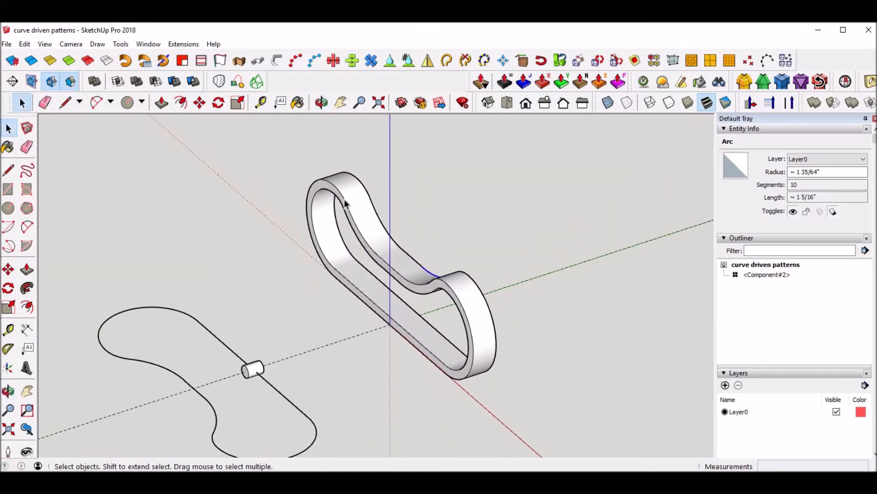
click(346, 204)
middle_drag(294, 307, 462, 242)
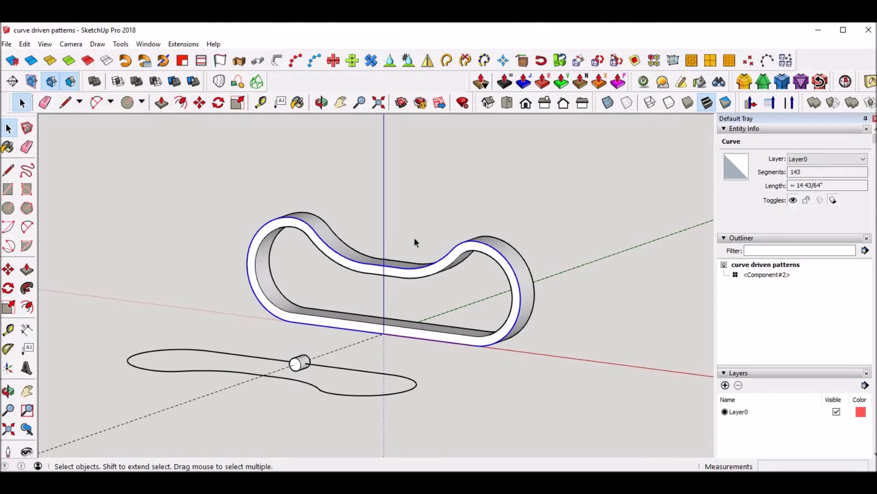
middle_drag(455, 203, 329, 288)
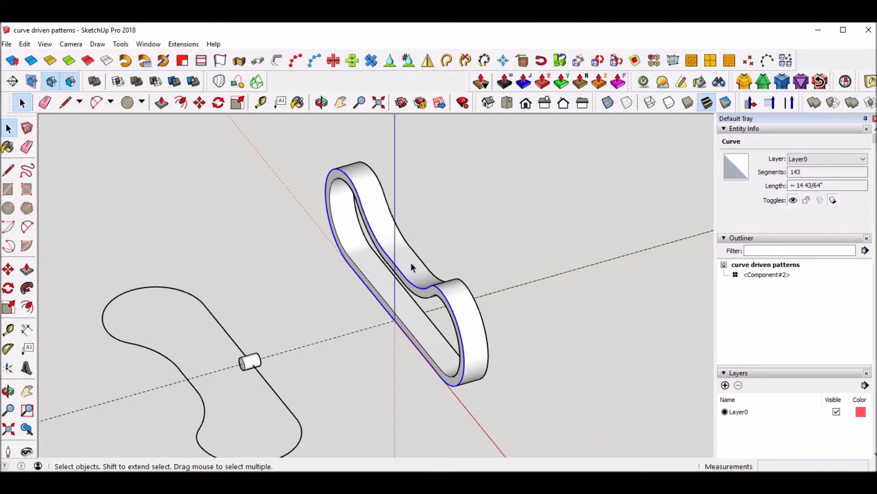
scroll(402, 256, up, 3)
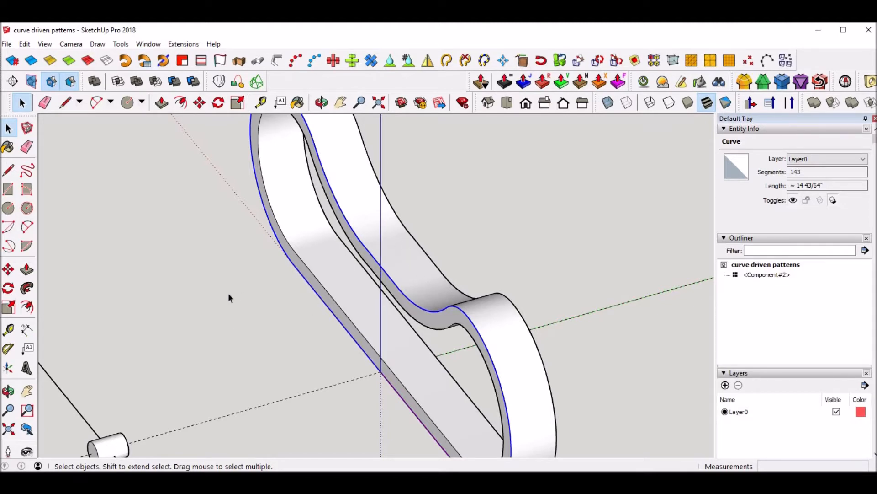
scroll(229, 294, down, 2)
scroll(230, 296, down, 1)
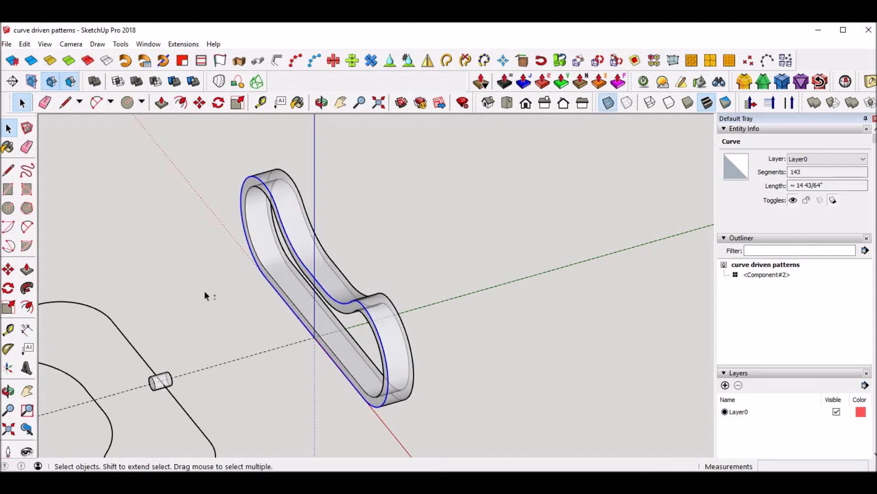
- Measure the distance along the dashed guide line from the small cylinder's centre to the band's lower front edge at the origin
shift+middle_drag(204, 291, 333, 210)
scroll(294, 279, up, 1)
scroll(293, 278, up, 3)
key(t)
click(202, 326)
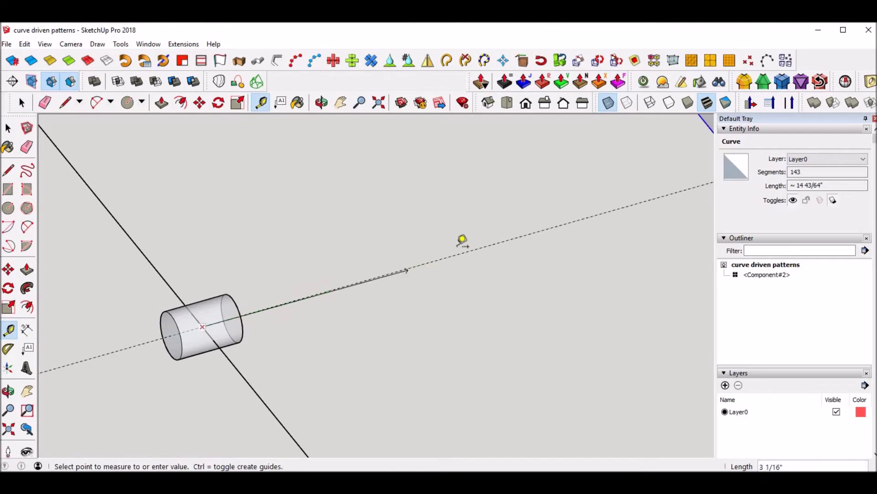
shift+middle_drag(555, 222, 267, 321)
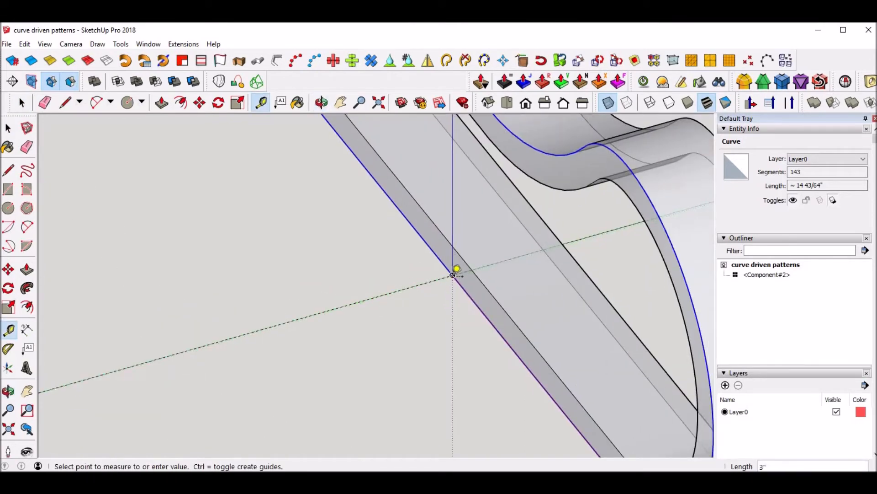
click(452, 274)
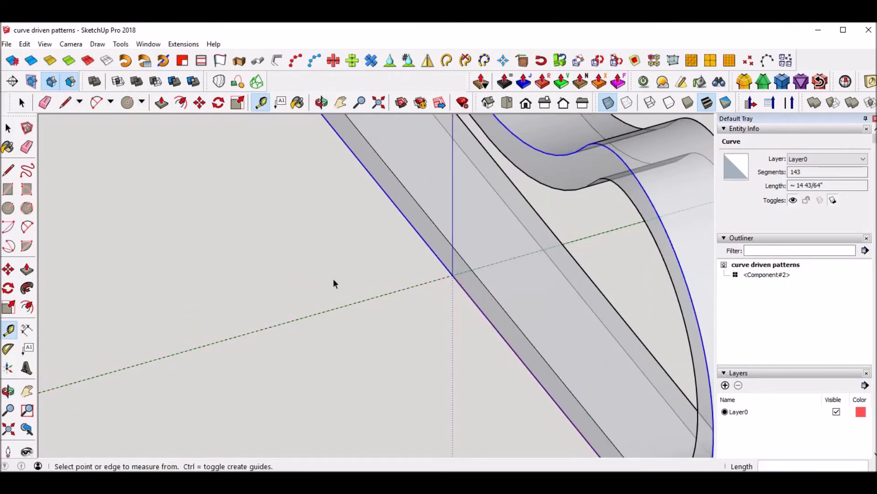
key(space)
scroll(326, 278, down, 5)
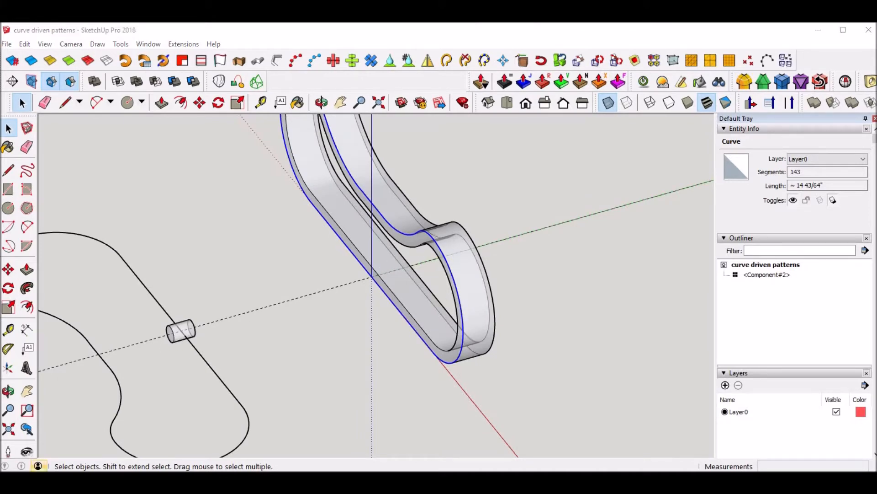
mouse_move(301, 316)
middle_down()
mouse_move(359, 310)
mouse_move(303, 319)
middle_up()
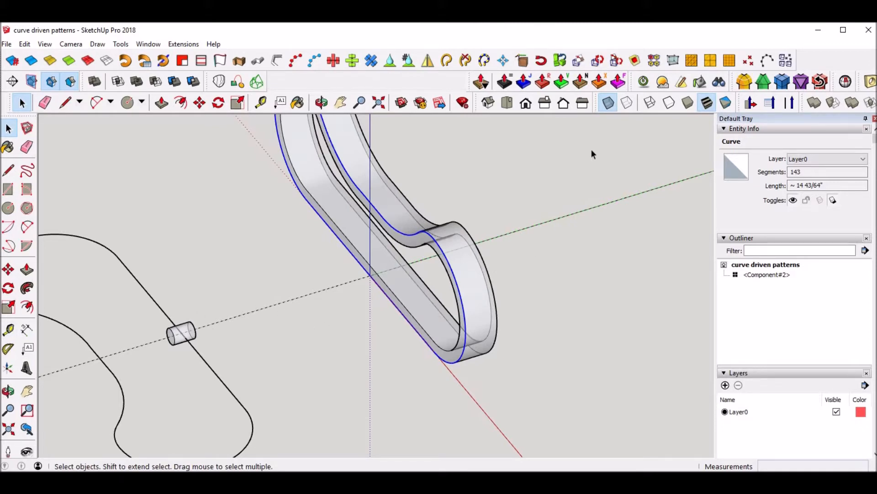
- Turn off X-ray display and hide the small cylinder component on the path curve
click(609, 104)
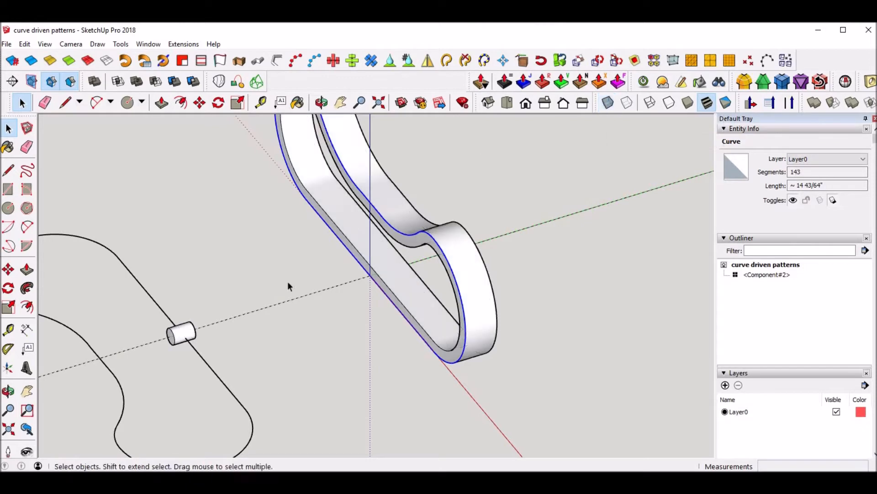
click(186, 331)
right_click(184, 326)
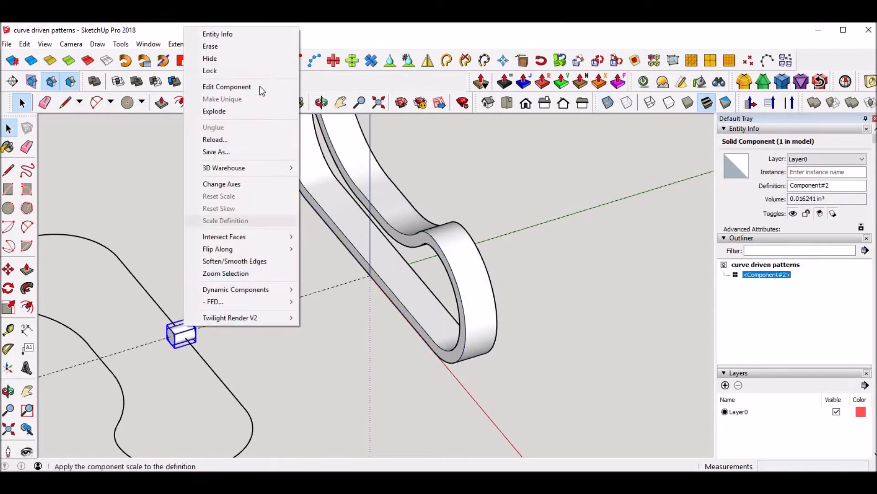
click(249, 60)
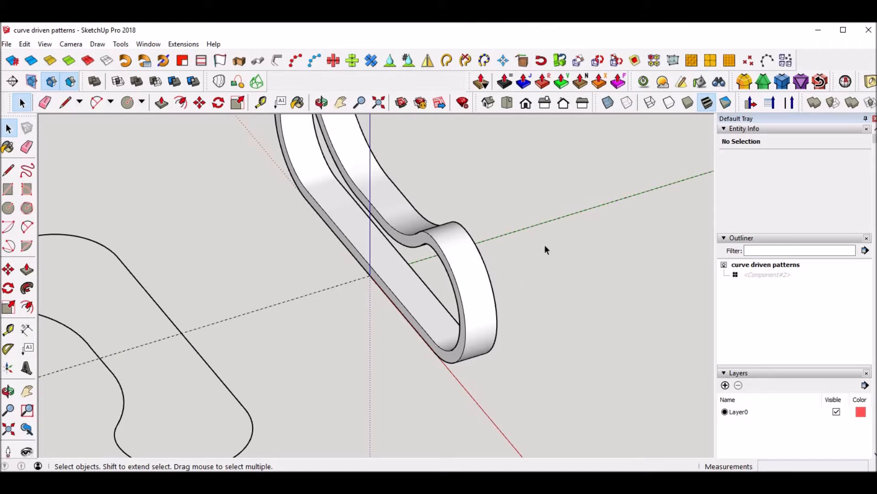
key(t)
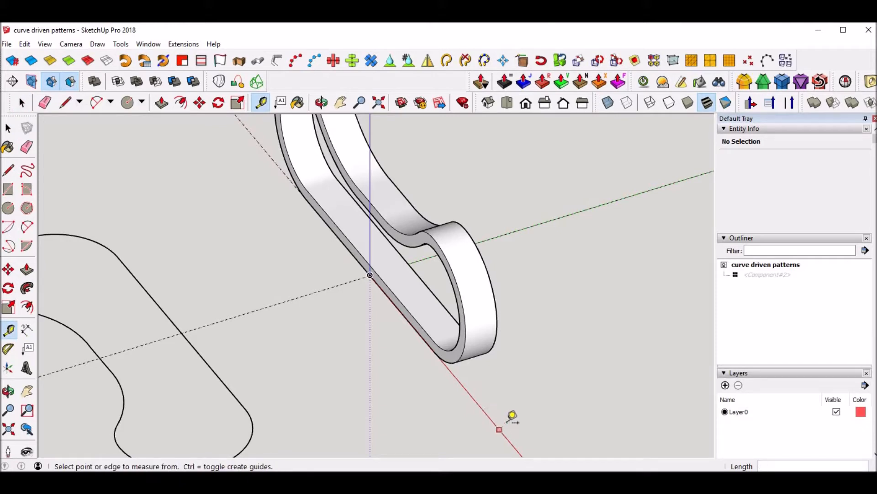
key(space)
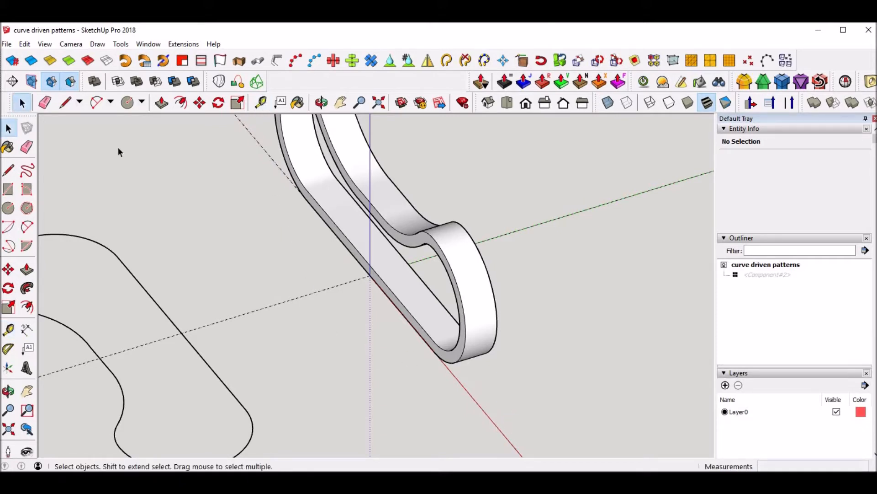
- Try to rotate the path curve about the red axis at its intersection with the dashed guide line
click(8, 288)
scroll(187, 328, up, 2)
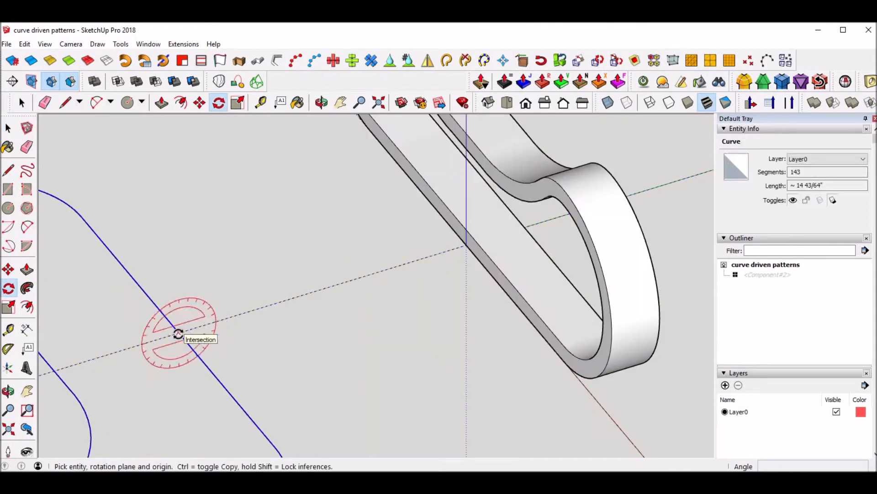
click(179, 334)
click(257, 308)
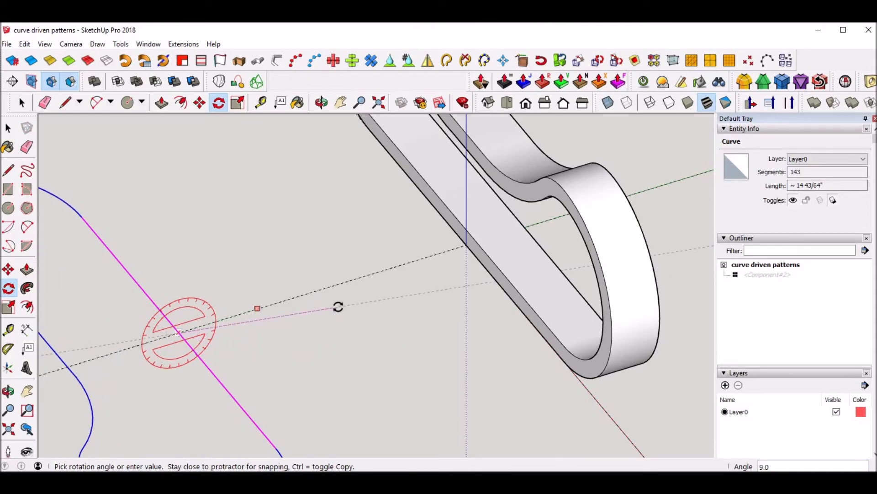
click(339, 307)
key(space)
- Unhide the small cylinder component on the path curve and clear the selection
scroll(338, 309, down, 3)
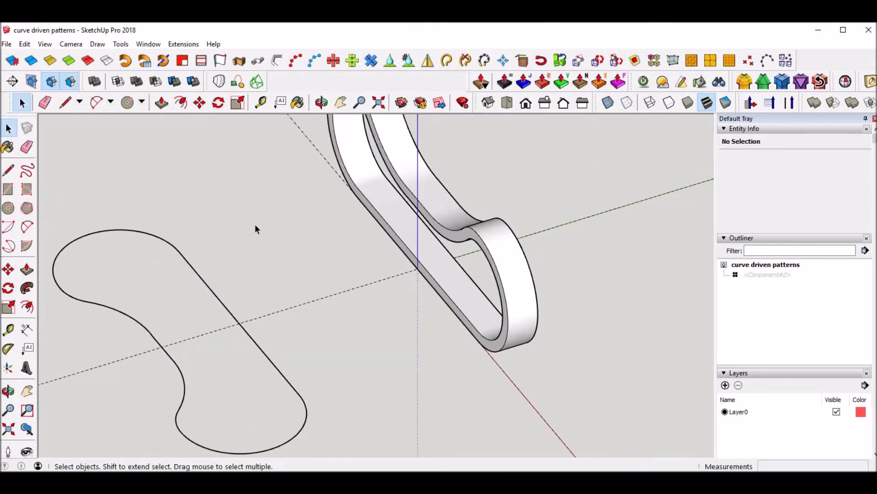
scroll(255, 222, down, 1)
mouse_move(245, 210)
middle_down()
mouse_move(248, 224)
mouse_move(245, 212)
middle_up()
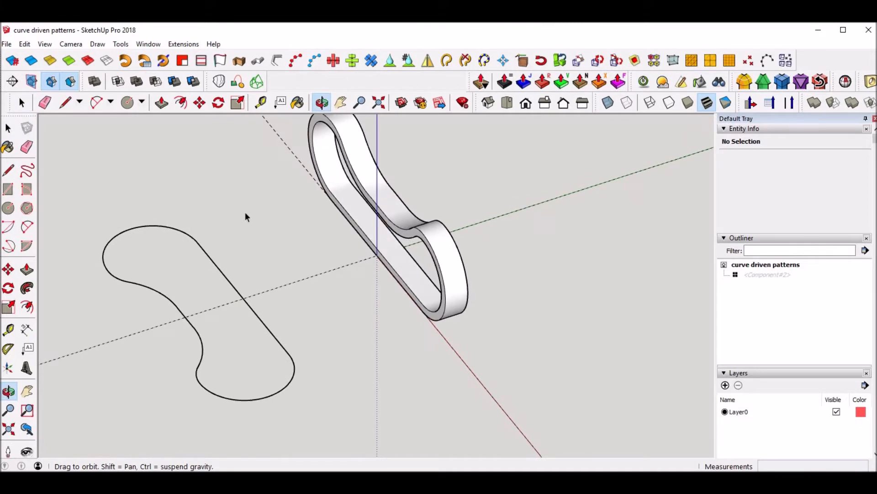
right_click(748, 276)
click(785, 211)
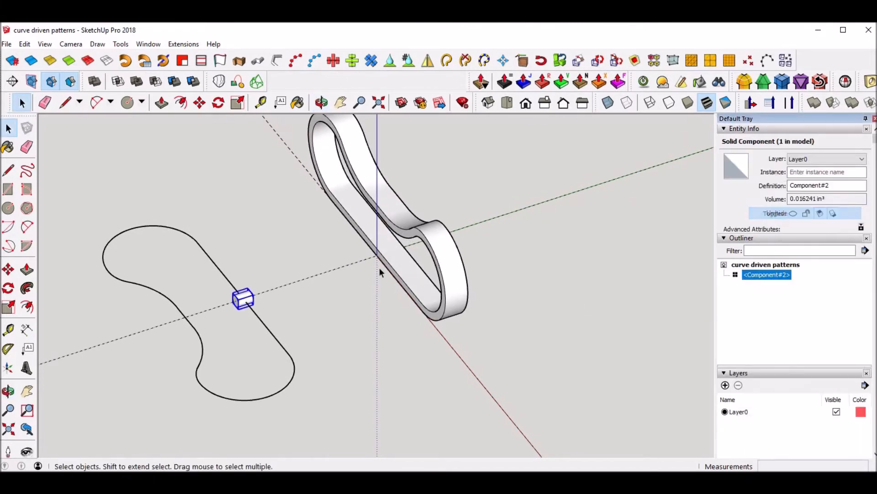
scroll(256, 284, up, 3)
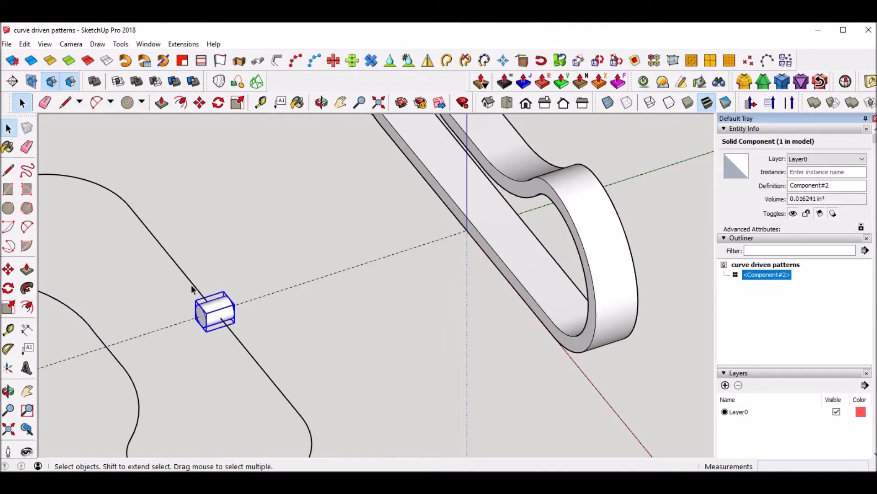
click(270, 314)
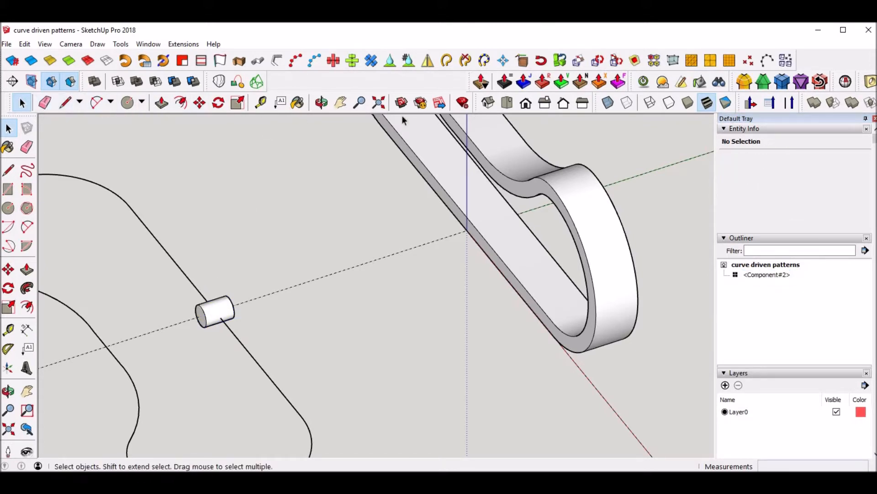
- Turn on X-ray display and measure the small cylinder's length from end face to end face
scroll(208, 293, up, 6)
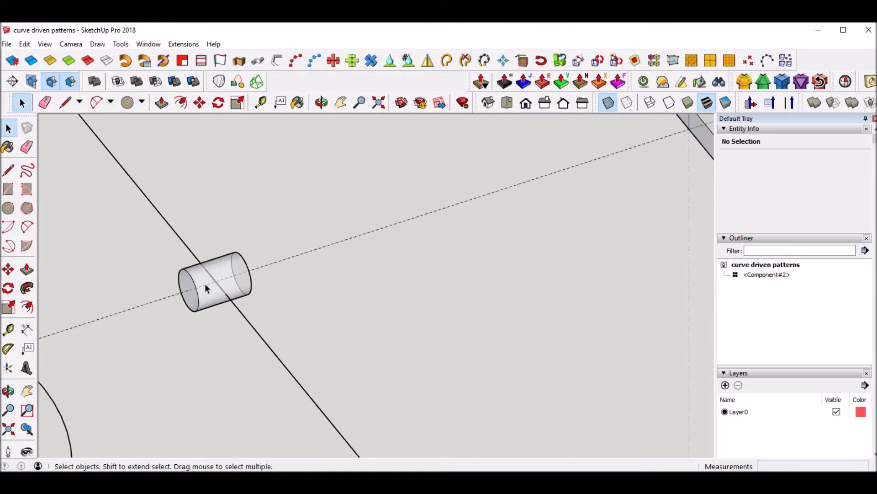
middle_drag(329, 315, 231, 192)
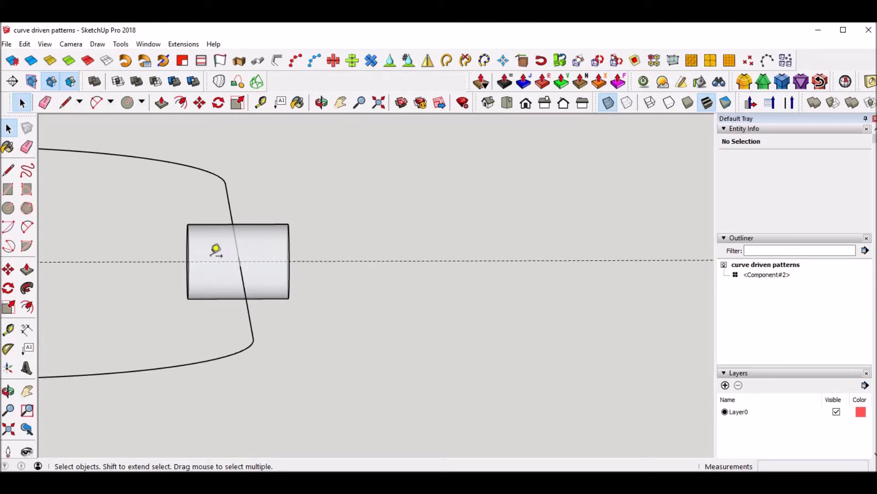
key(t)
click(189, 256)
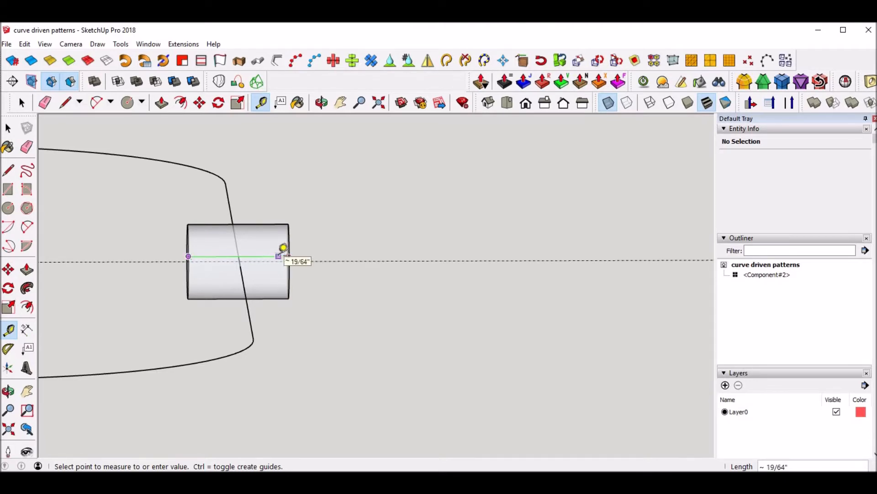
click(287, 255)
key(space)
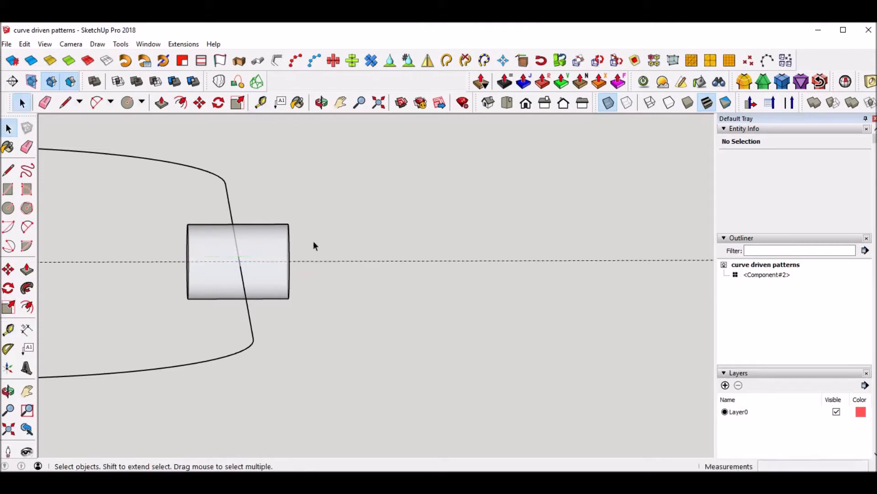
- Move the small cylinder about 17/64" along the green axis, off the path curve
click(276, 250)
key(m)
click(266, 248)
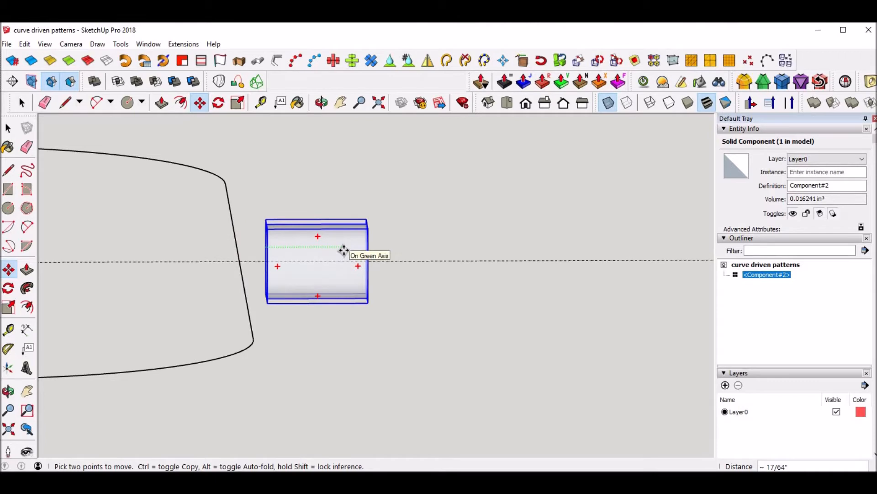
- Move the small cylinder so its centre sits at the intersection of the path curve and the dashed guide line
middle_drag(339, 257, 234, 192)
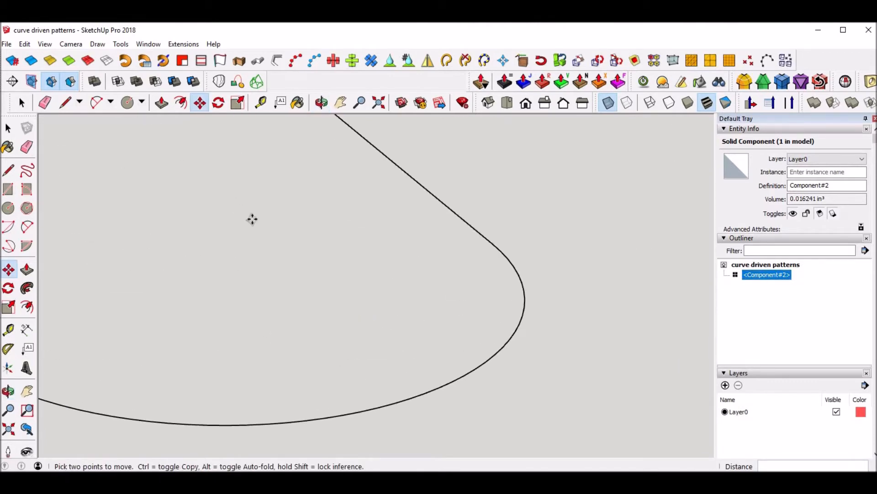
middle_drag(270, 424, 238, 335)
scroll(247, 250, up, 4)
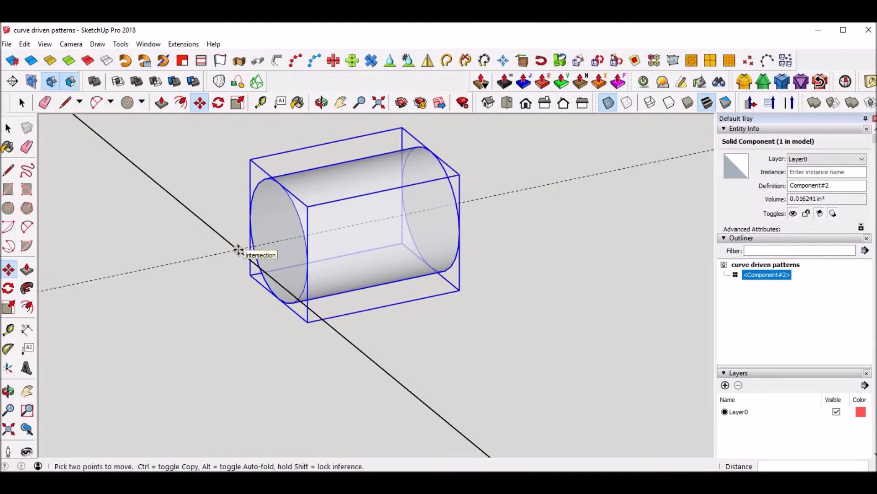
click(239, 251)
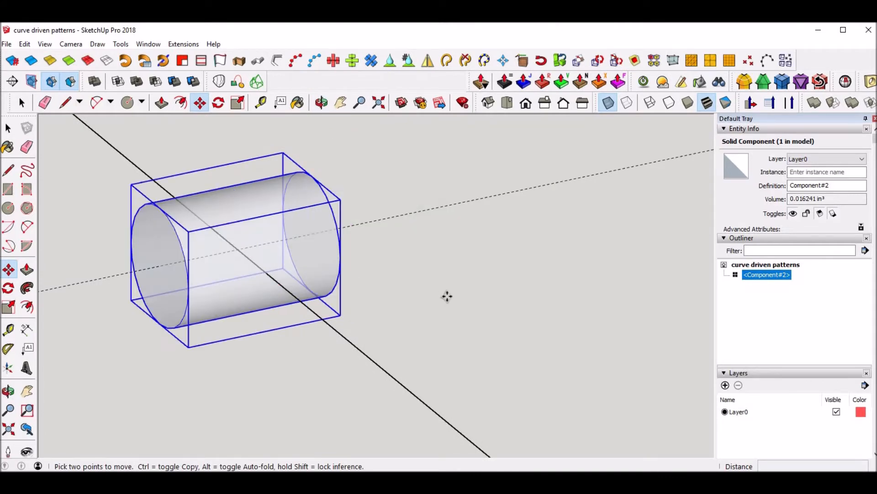
key(space)
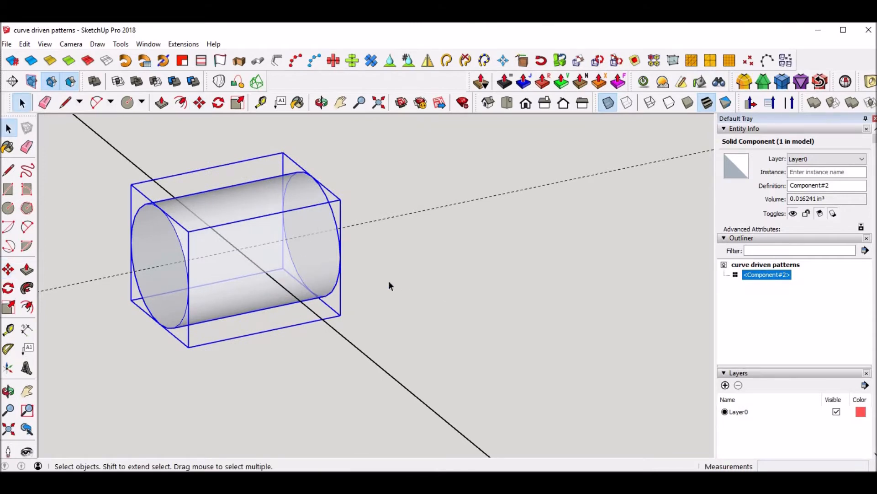
scroll(443, 264, down, 3)
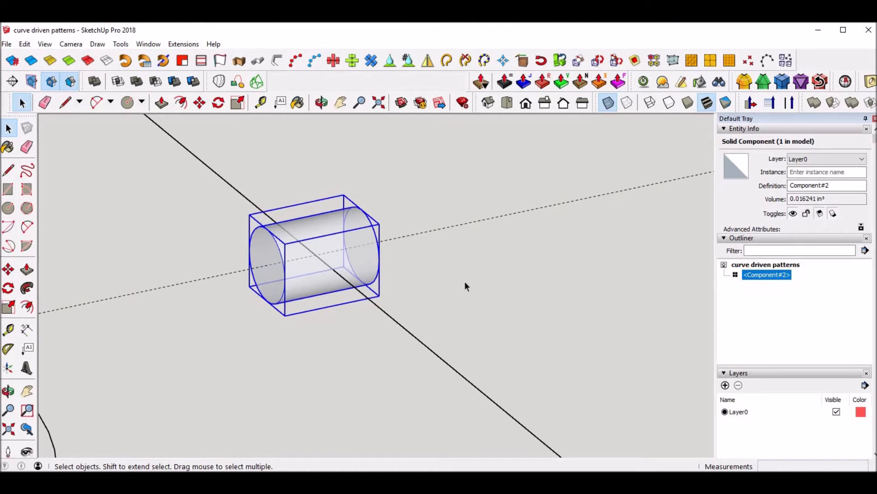
scroll(500, 292, down, 2)
click(512, 287)
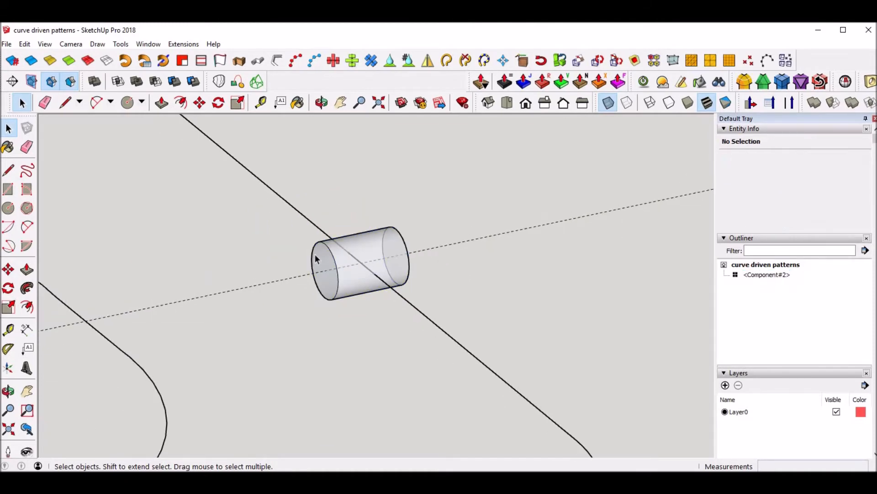
- Turn off X-ray display and bring the cylinder and the far end of the path curve into view
scroll(219, 245, down, 2)
scroll(218, 244, down, 1)
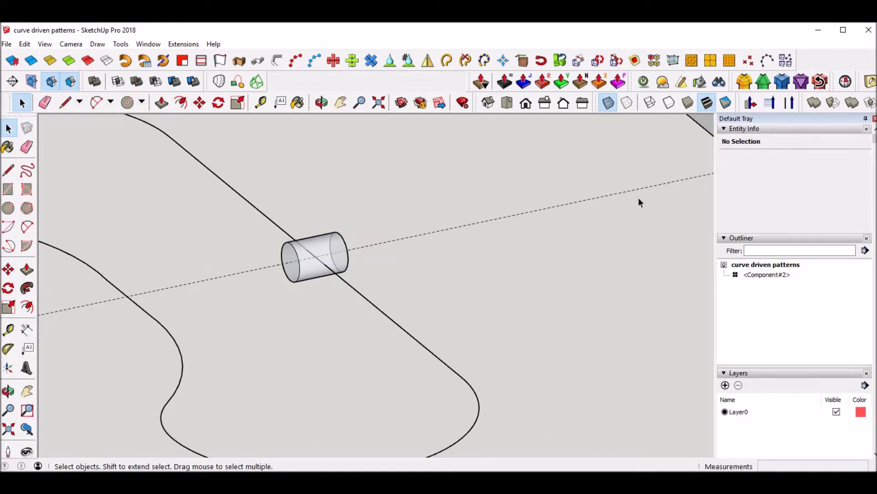
click(609, 102)
middle_drag(425, 206, 382, 226)
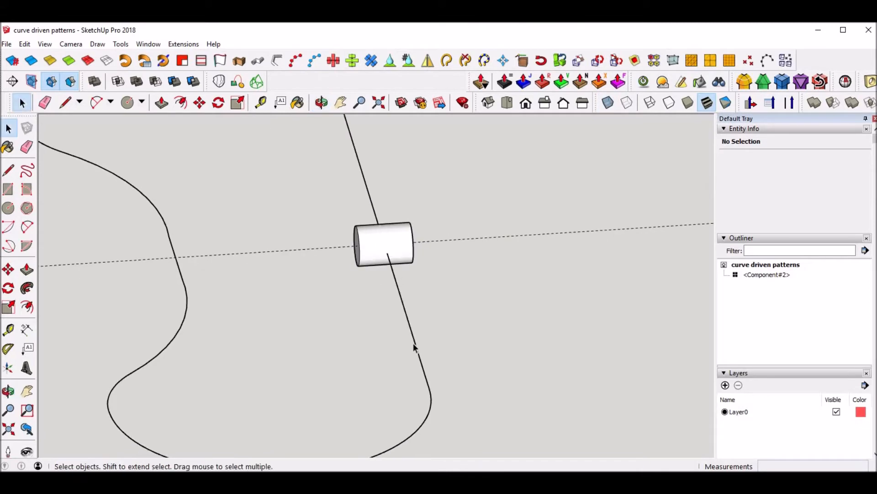
scroll(238, 192, down, 2)
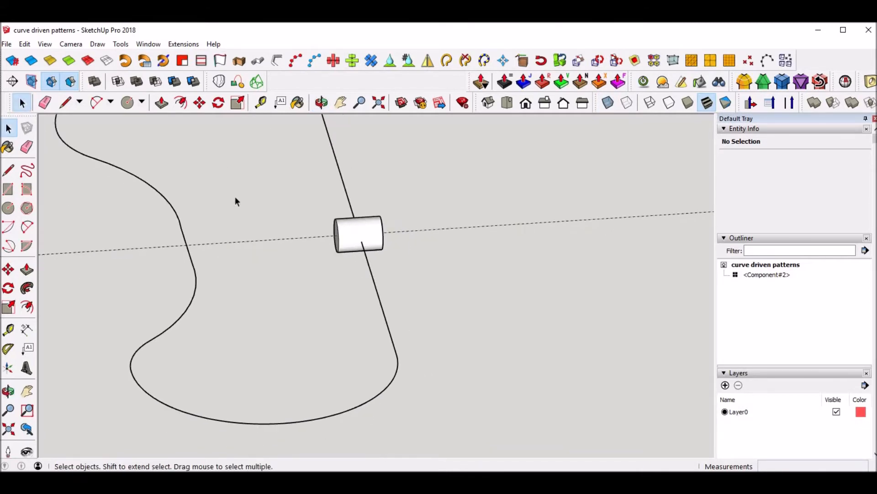
middle_drag(235, 180, 336, 215)
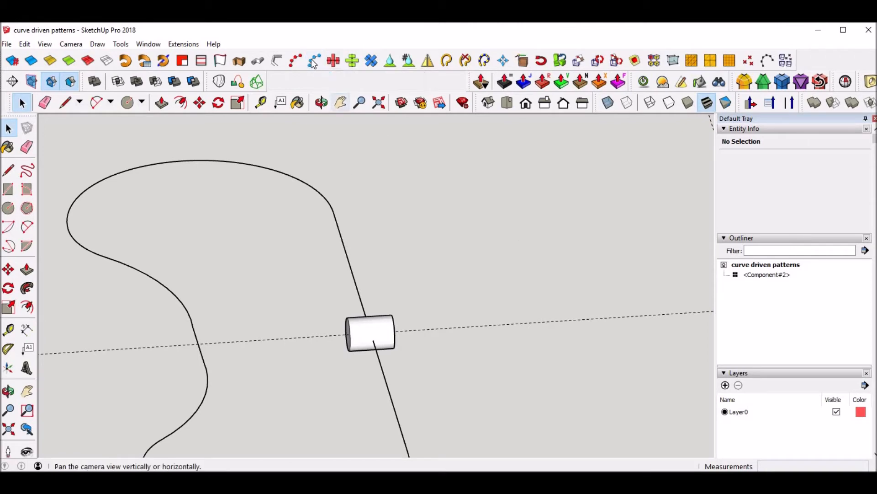
- Array Component#2 along the path curve with Component String, using a spacing of 1 and centring set to Yes
click(273, 170)
click(314, 60)
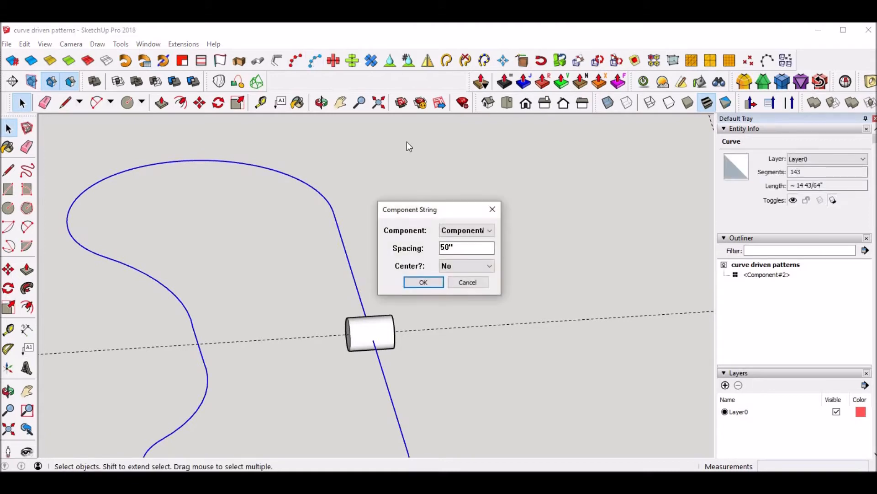
click(490, 231)
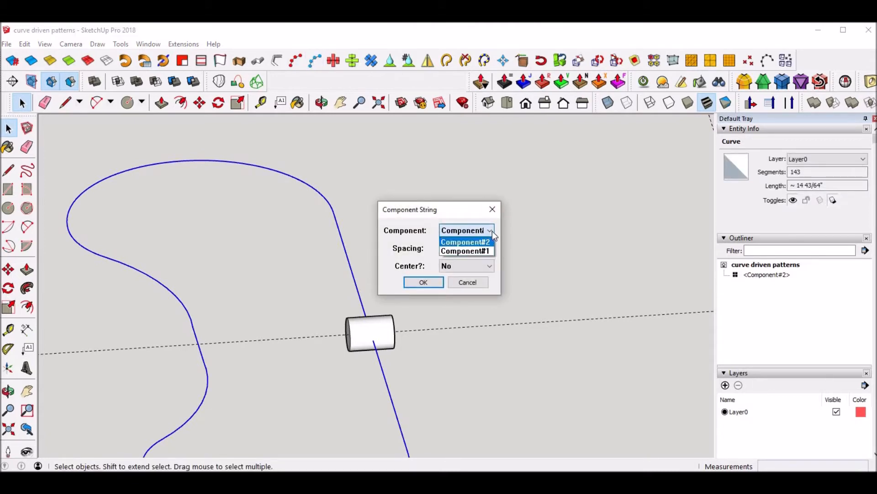
key(Tab)
text(1)
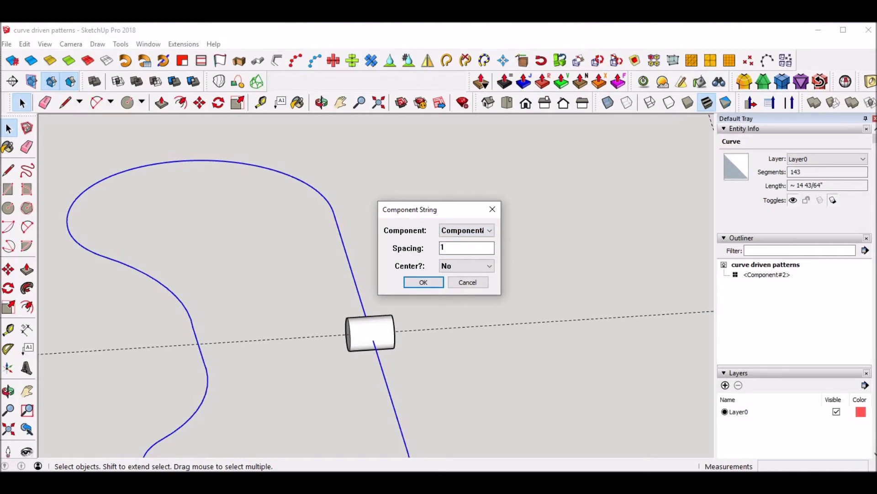
click(491, 267)
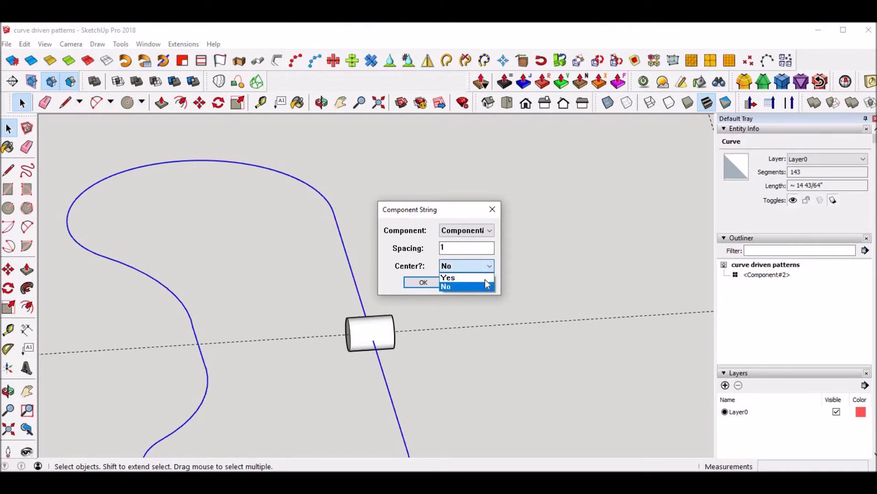
click(452, 277)
click(436, 283)
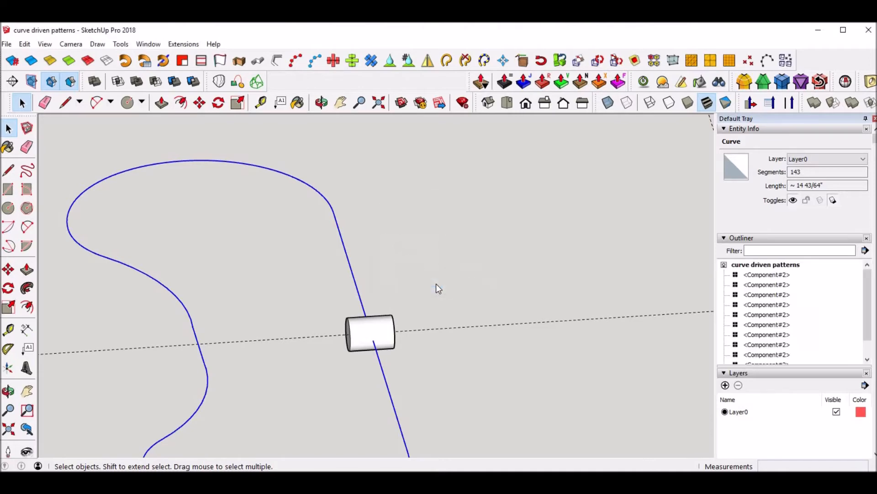
- Examine the placement and orientation of the copied cylinders around the path curve from several sides
scroll(431, 288, down, 3)
middle_drag(431, 288, 505, 328)
middle_drag(231, 274, 489, 377)
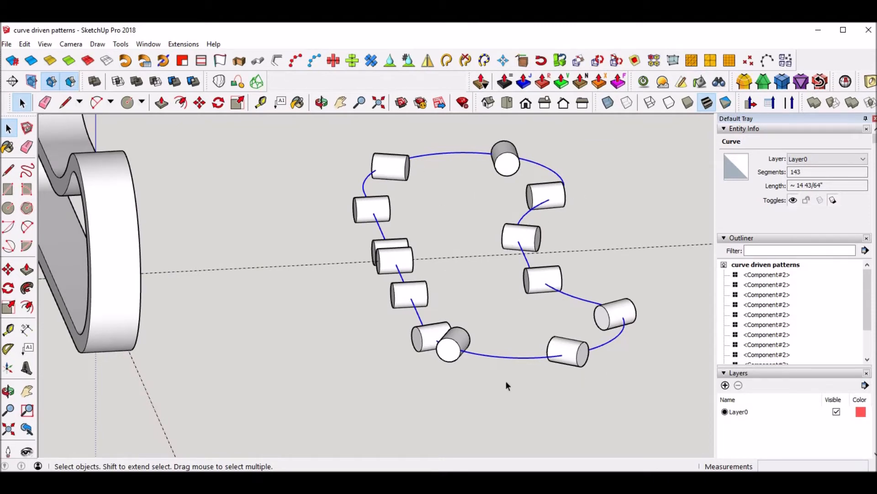
middle_drag(580, 276, 477, 294)
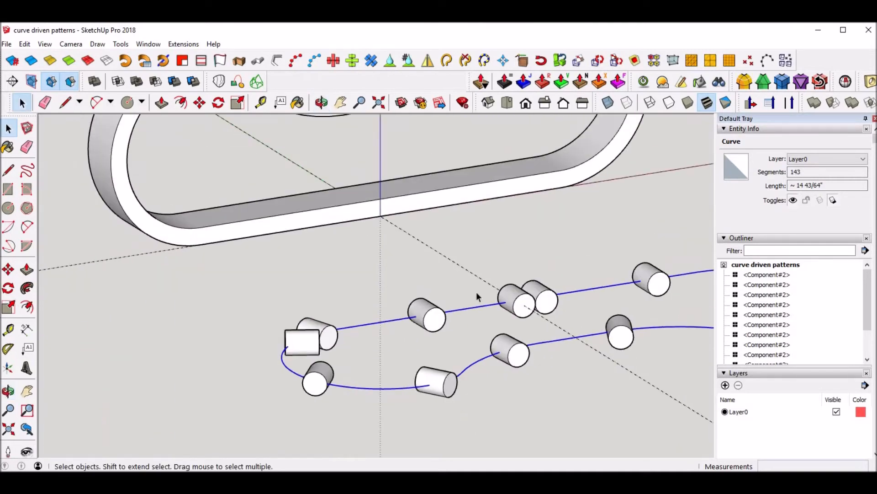
middle_drag(539, 307, 339, 319)
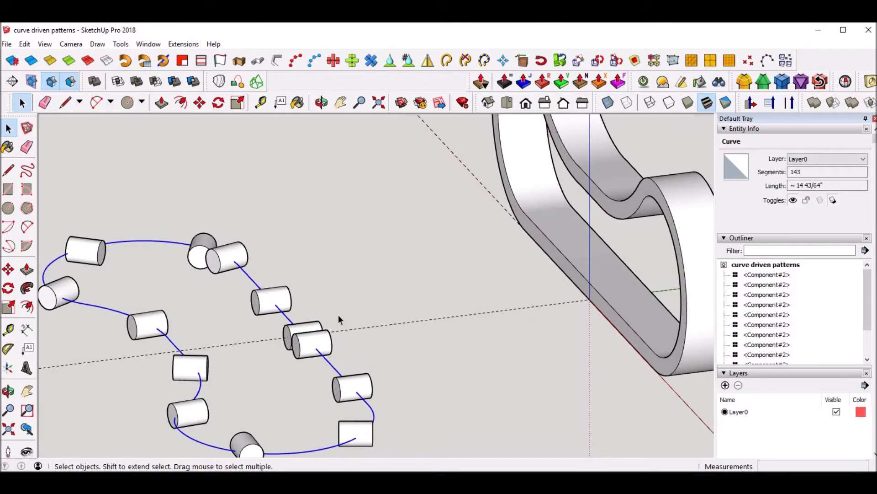
- Undo the centred array and try Component String along the path curve with 1" spacing and centring set to No
key(ctrl+z)
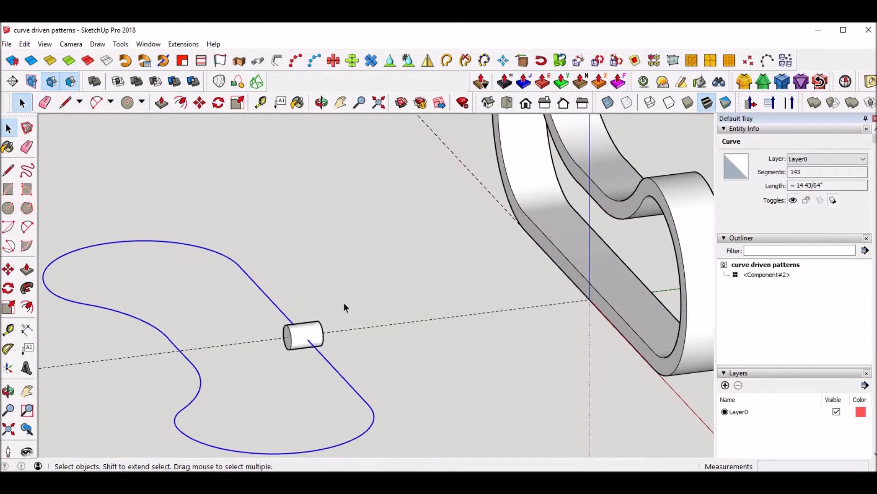
click(317, 60)
click(490, 266)
click(446, 287)
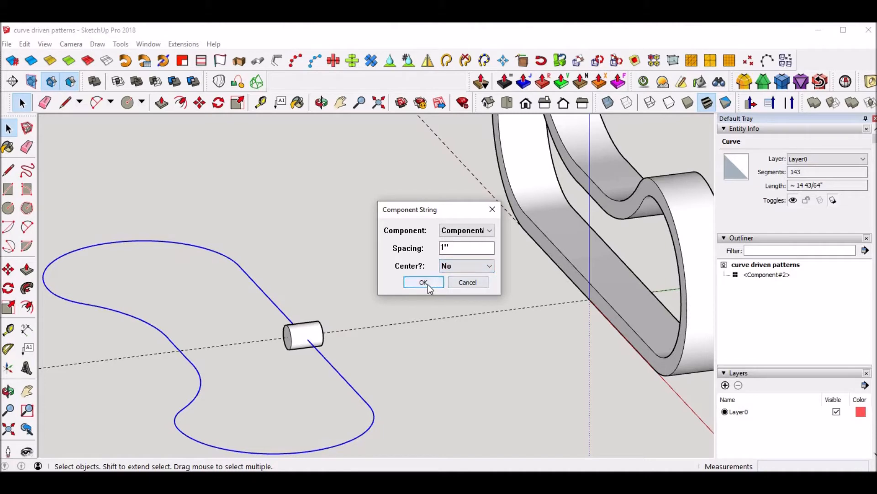
click(428, 284)
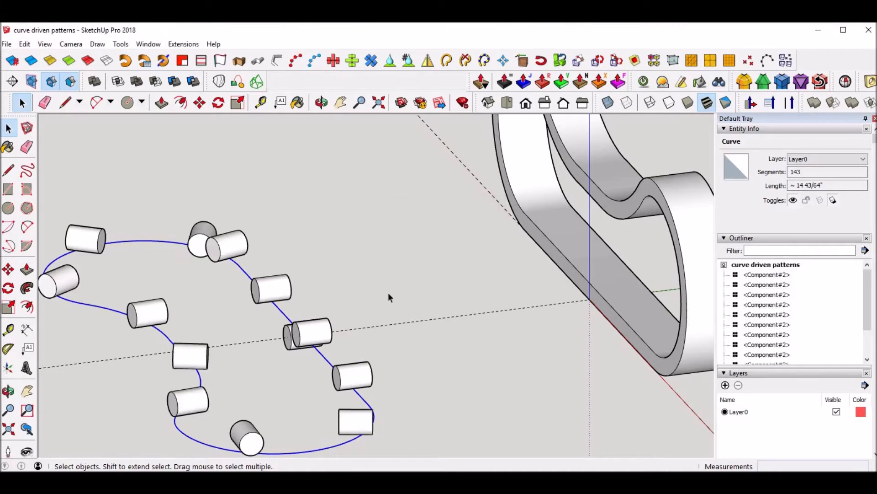
middle_drag(104, 330, 175, 352)
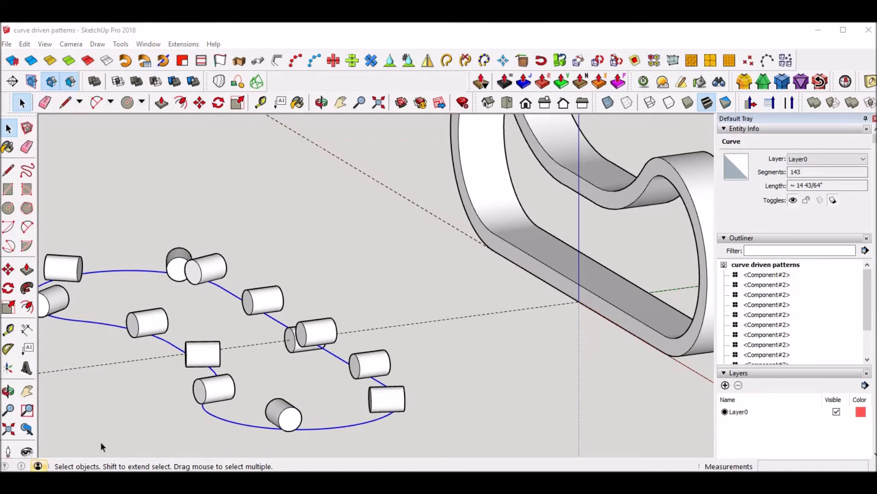
middle_drag(360, 291, 364, 310)
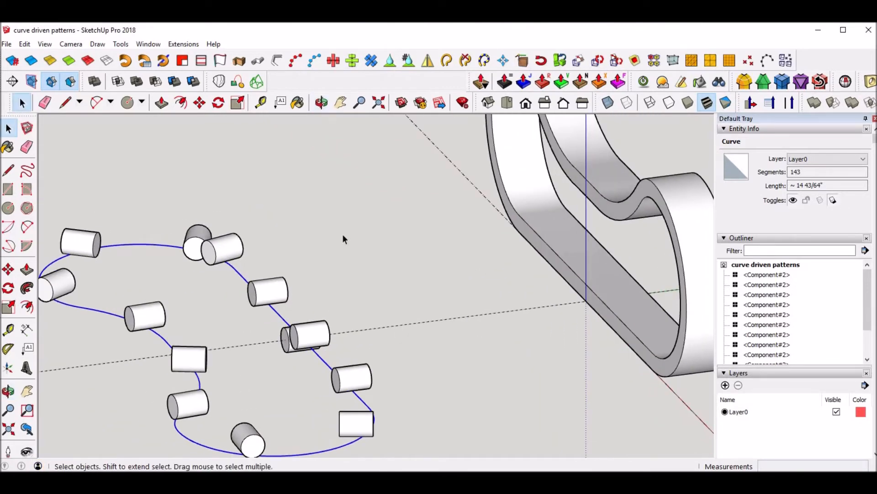
key(ctrl+z)
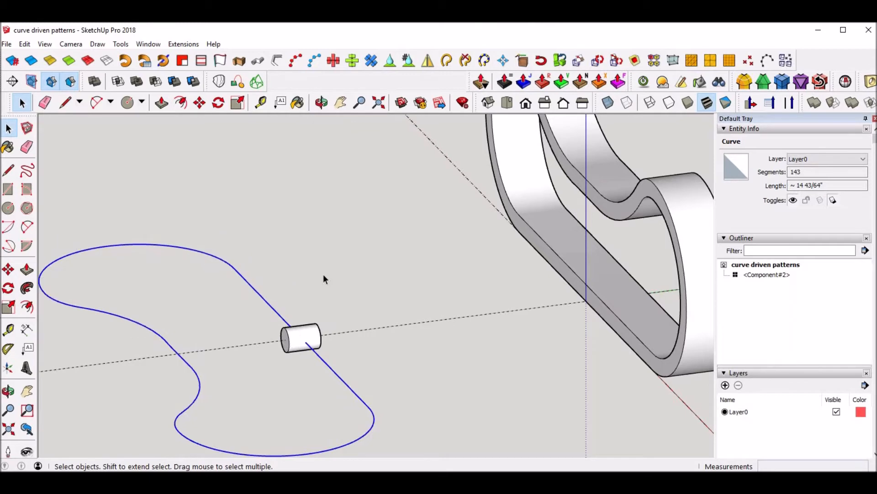
- Place the small cylinder component's axes origin at the centre of its end face away from the band, updating the component axes to match
click(295, 335)
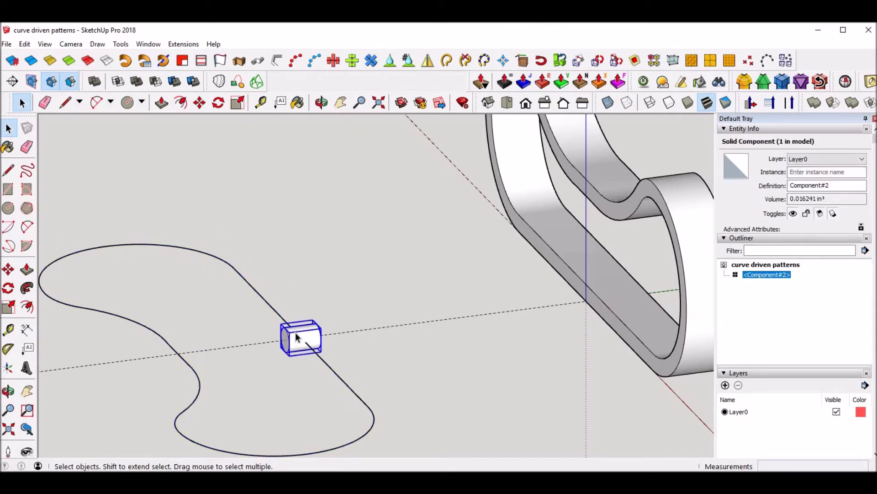
double_click(297, 337)
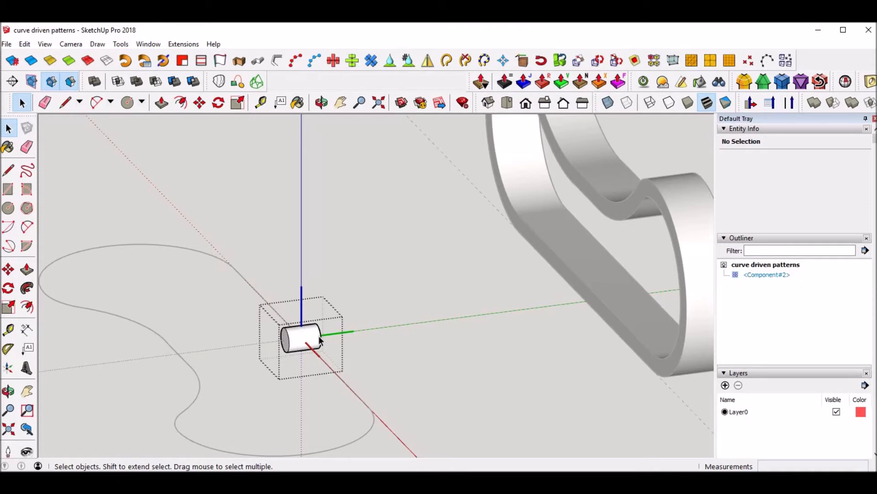
click(121, 43)
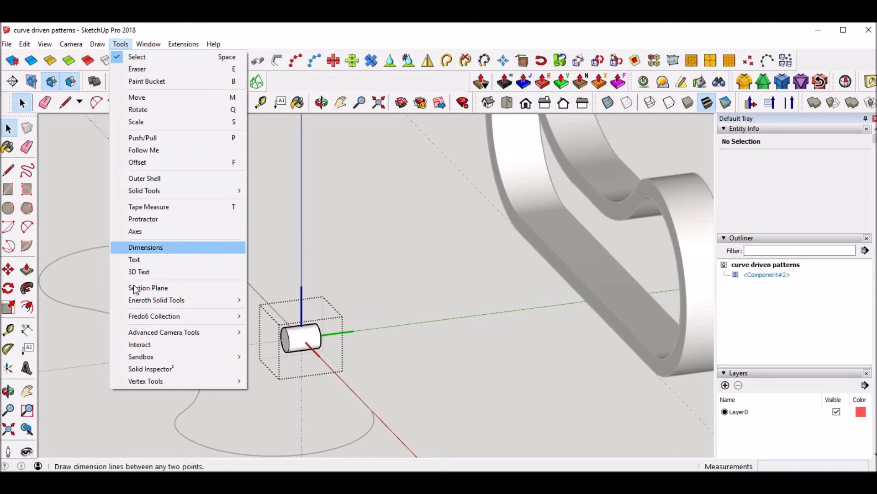
click(153, 229)
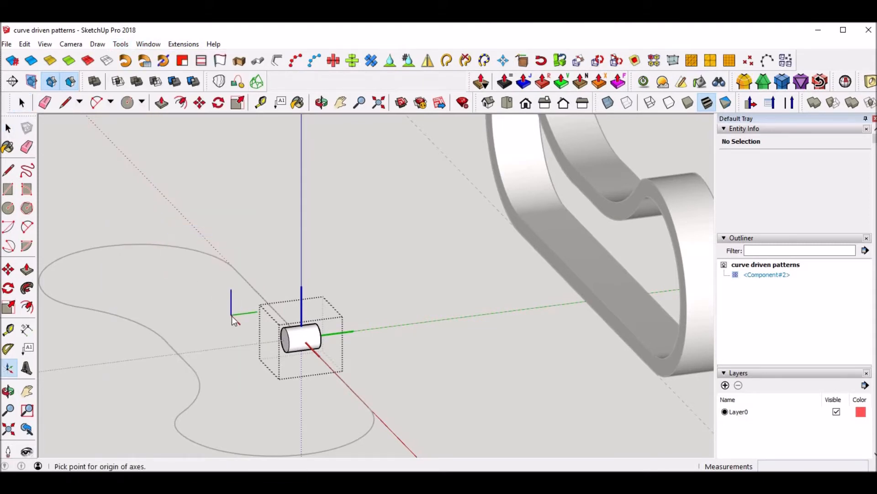
scroll(232, 316, up, 4)
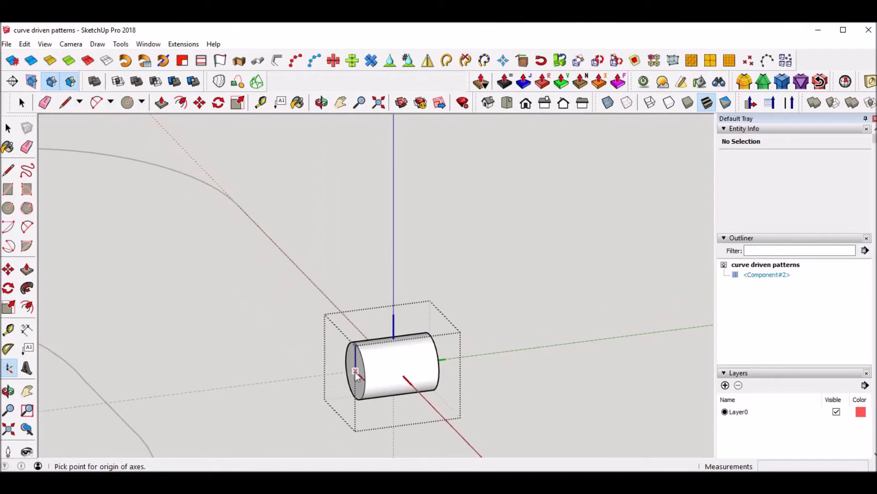
middle_drag(352, 359, 500, 349)
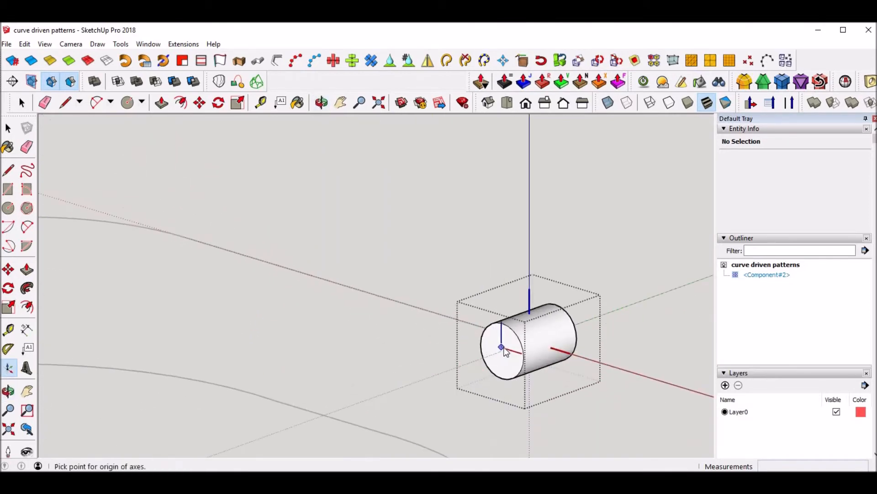
click(503, 350)
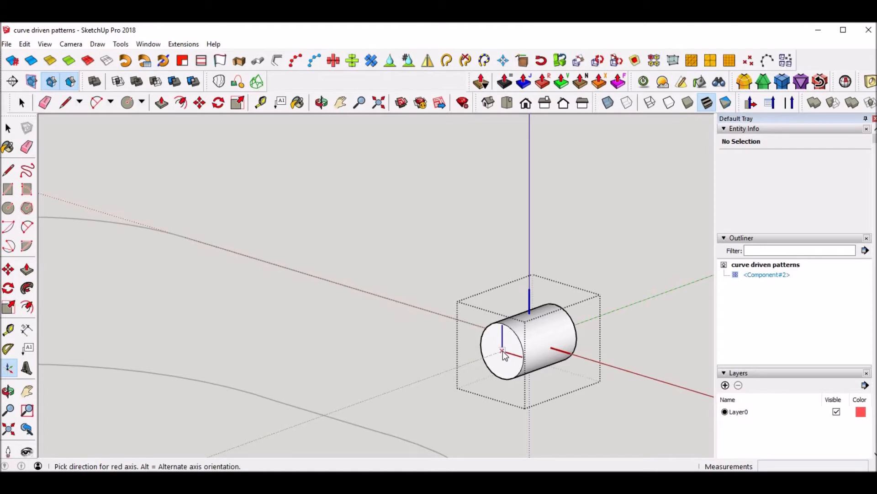
click(503, 351)
key(space)
middle_drag(593, 285, 529, 279)
click(547, 272)
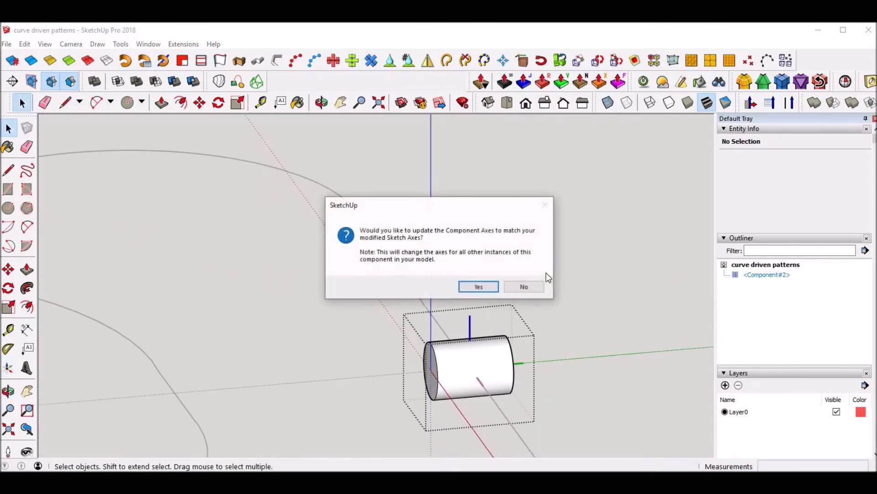
click(486, 288)
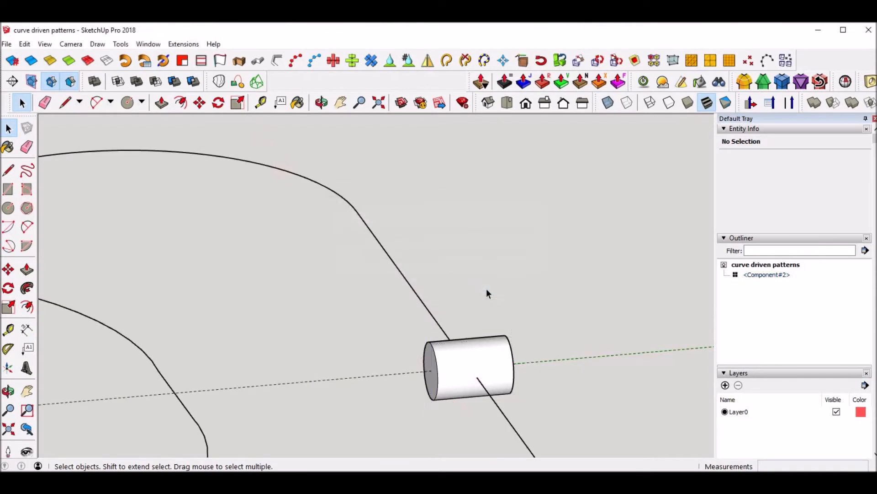
- Reopen the cylinder component to check where its axes sit, and leave it again
double_click(489, 353)
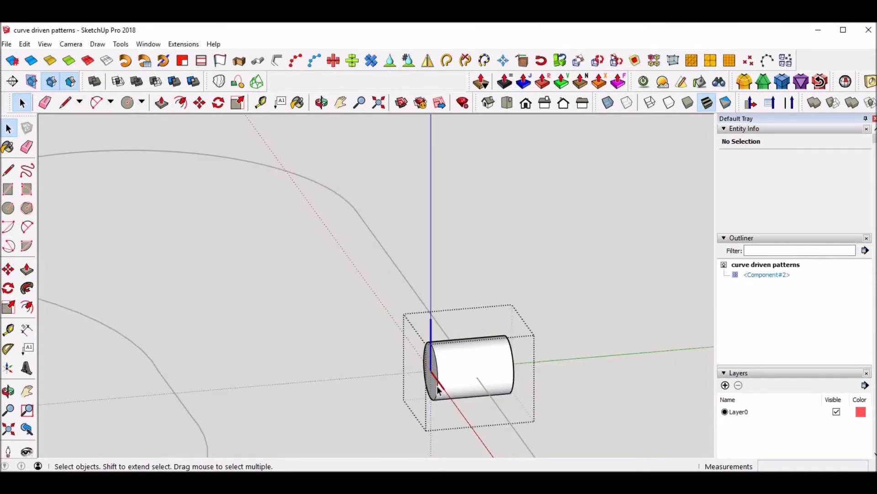
scroll(437, 377, down, 2)
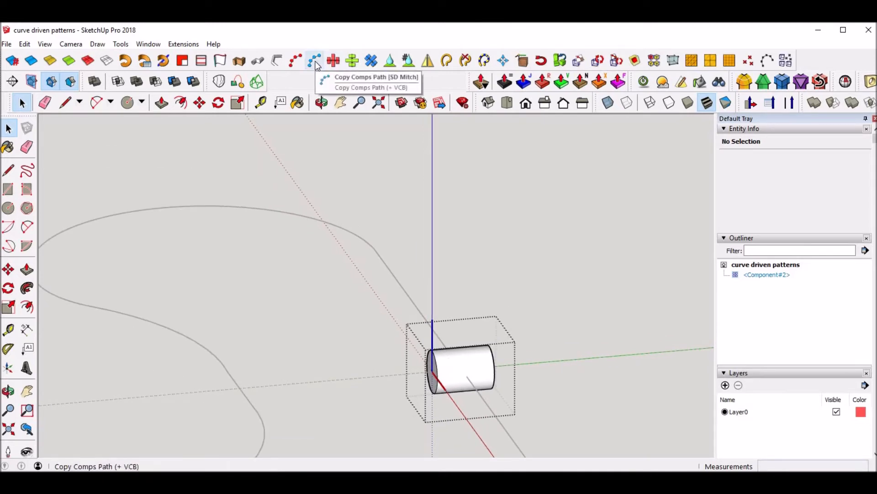
middle_drag(377, 339, 357, 251)
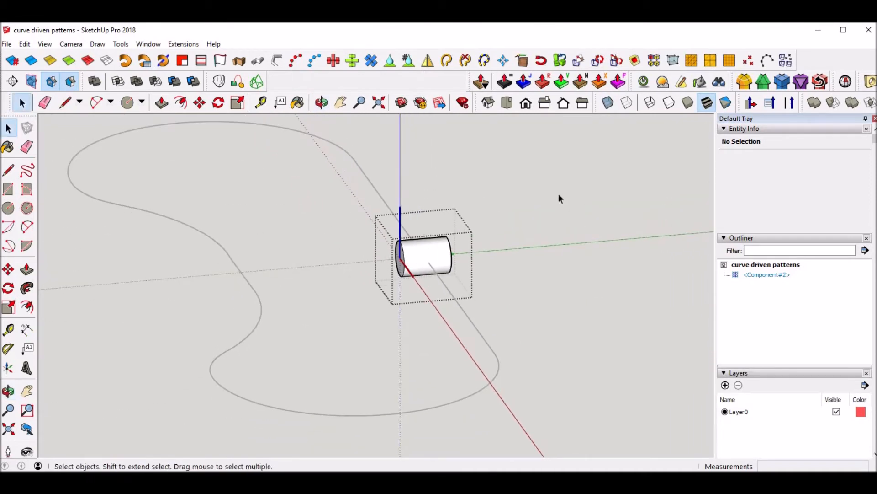
click(529, 188)
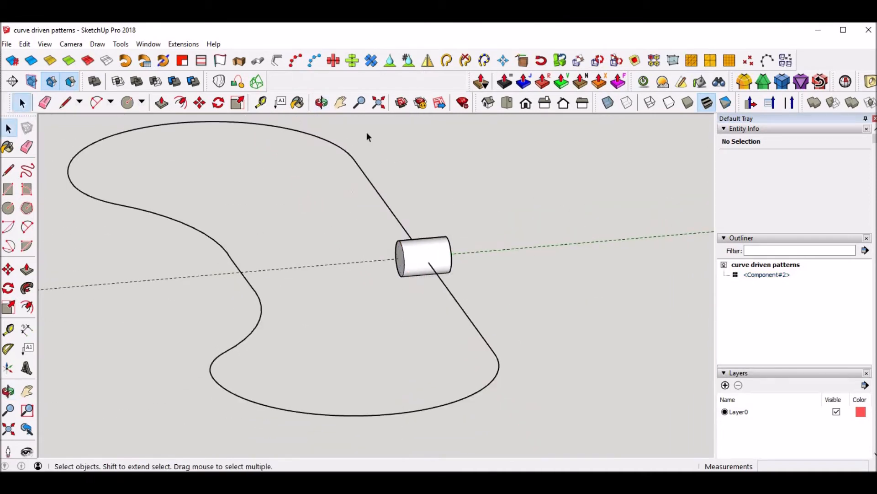
- Array Component#2 along the path curve with Component String, inspect the copies from above, and undo the array
click(303, 135)
click(314, 60)
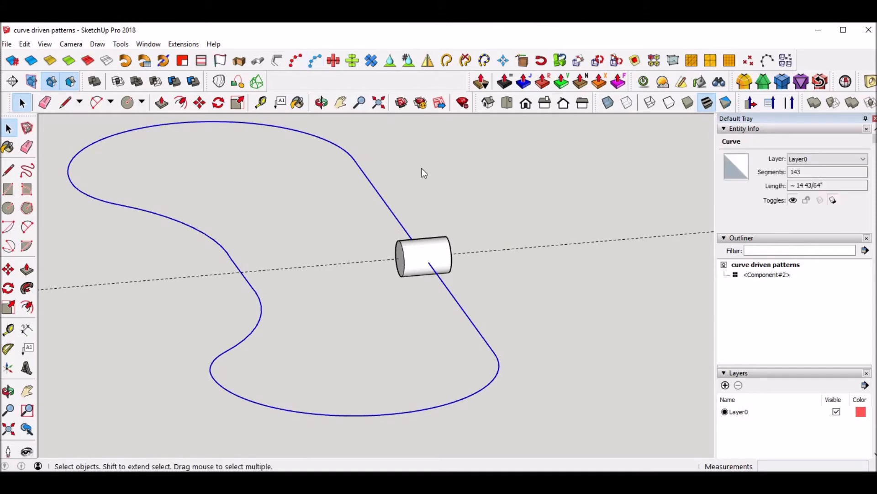
click(431, 285)
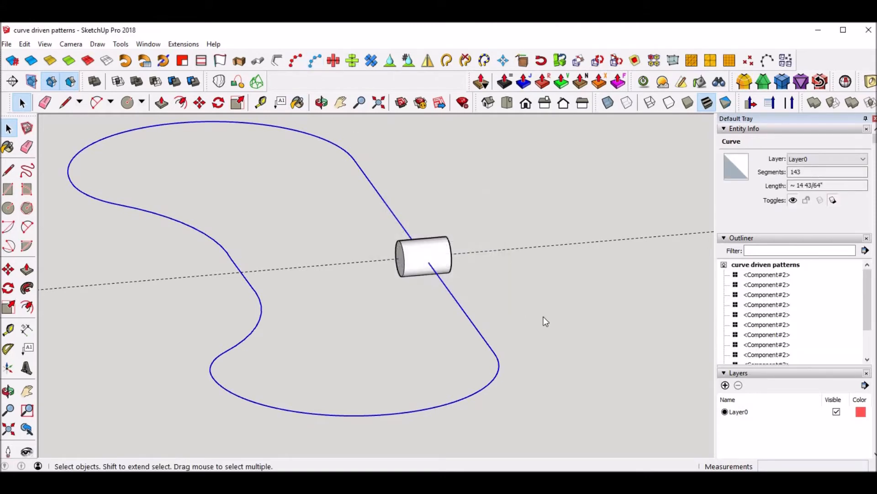
middle_drag(320, 266, 222, 380)
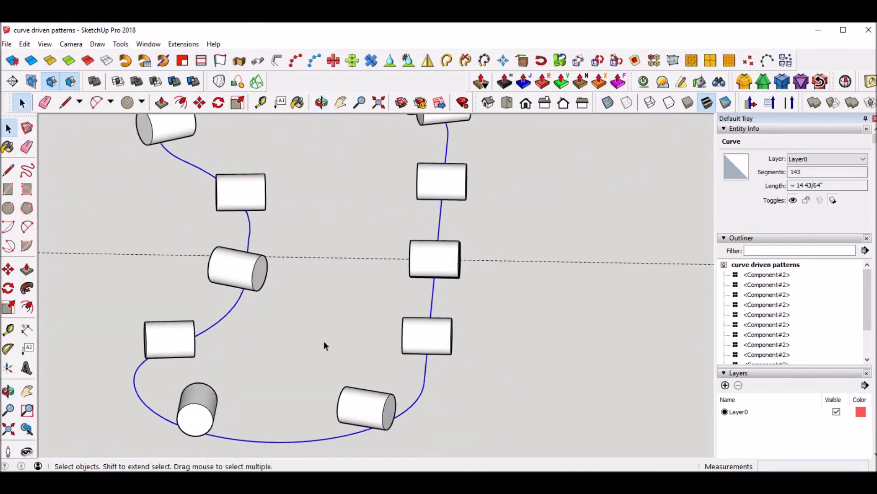
key(ctrl+z)
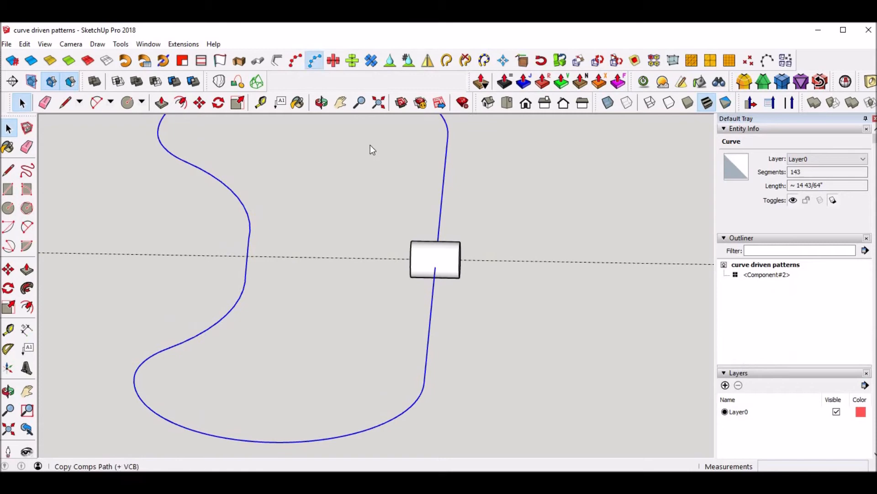
- Array Component#2 along the path curve with 1" spacing and centring set to Yes, and view the whole loop of copies
click(315, 61)
click(468, 266)
click(466, 277)
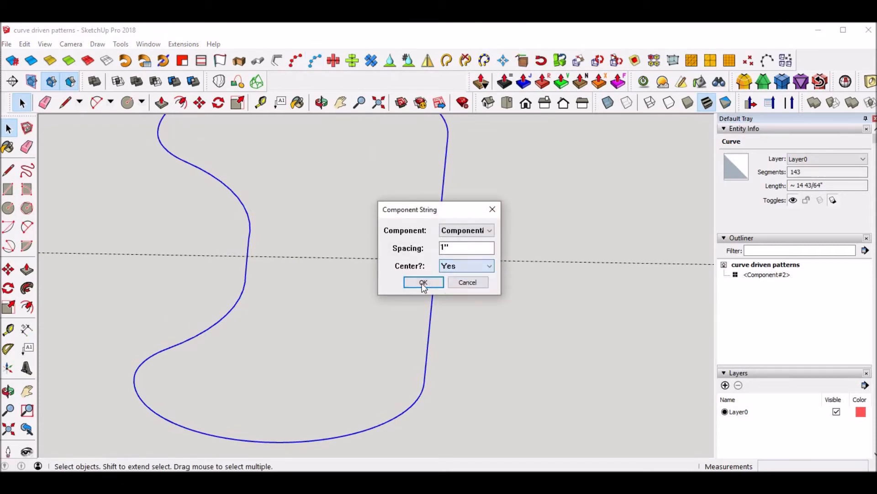
click(423, 282)
middle_drag(546, 320, 498, 315)
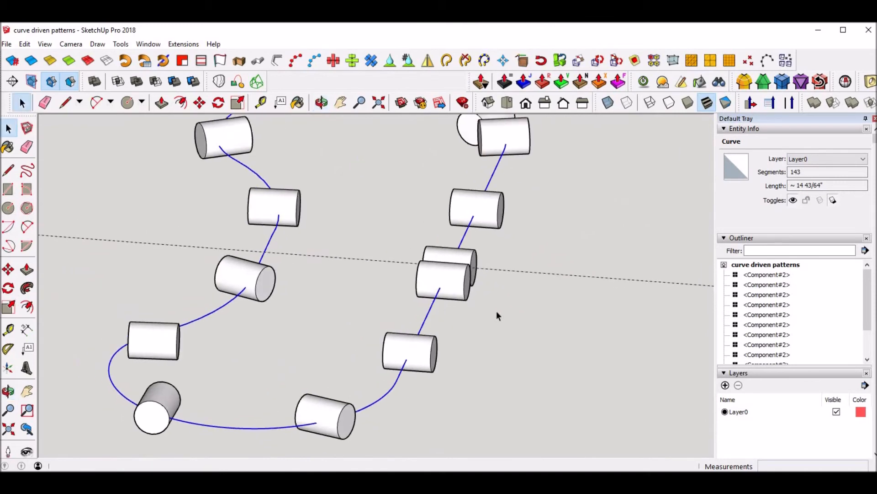
middle_drag(414, 190, 415, 259)
scroll(416, 259, down, 3)
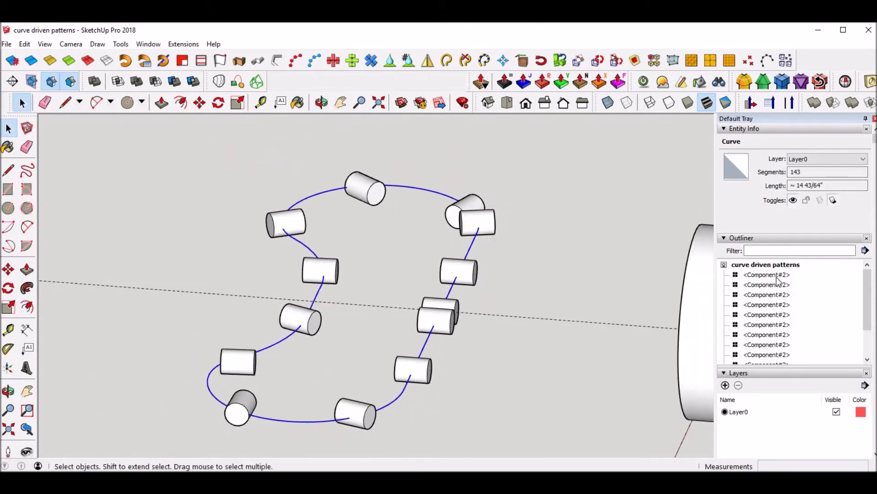
- Open one of the copied cylinders for editing and move all its geometry away from the component axes
click(447, 272)
double_click(449, 274)
key(ctrl+a)
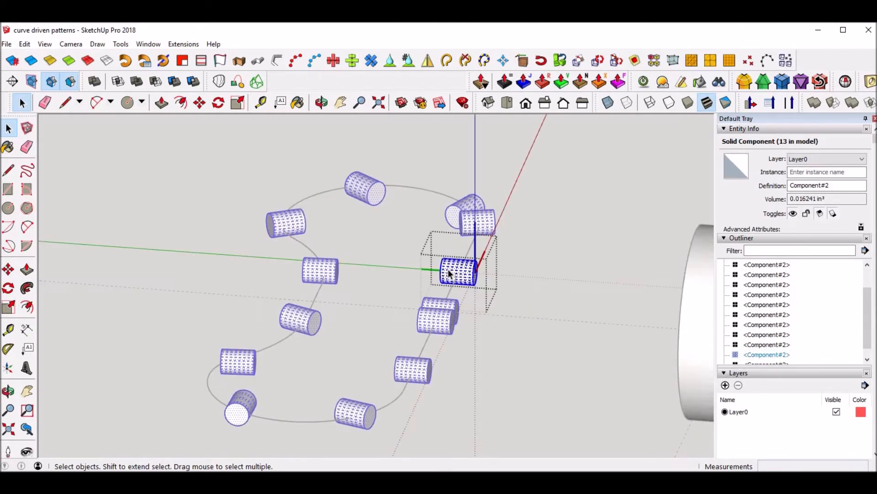
key(o)
drag(407, 290, 431, 285)
key(space)
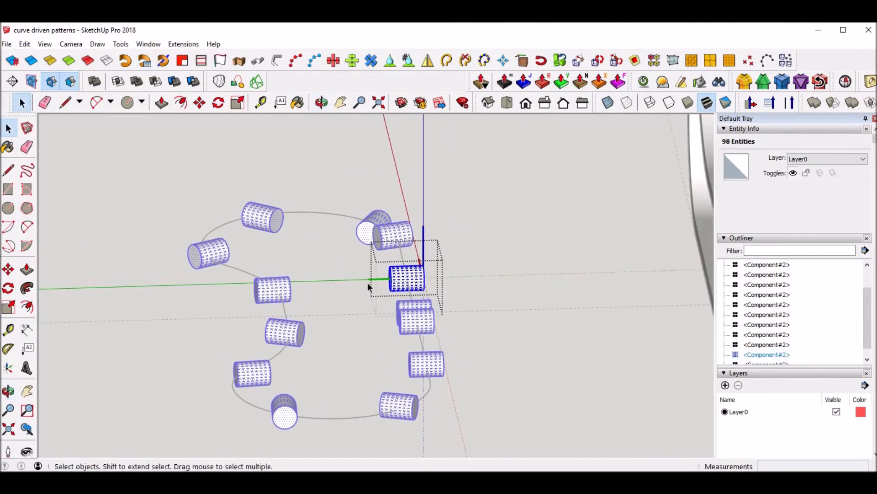
key(m)
click(372, 280)
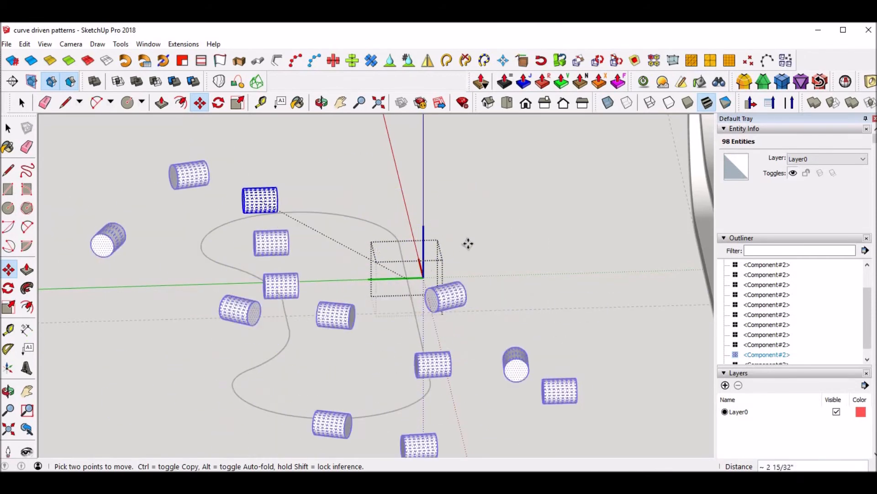
middle_drag(385, 294, 487, 342)
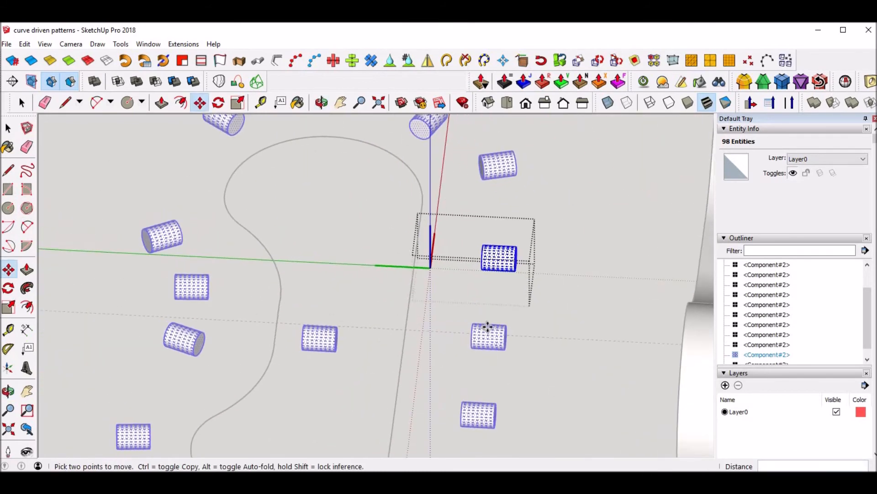
scroll(554, 291, down, 2)
- Undo the geometry move and the array so only the original cylinder remains on the path curve
key(ctrl+z)
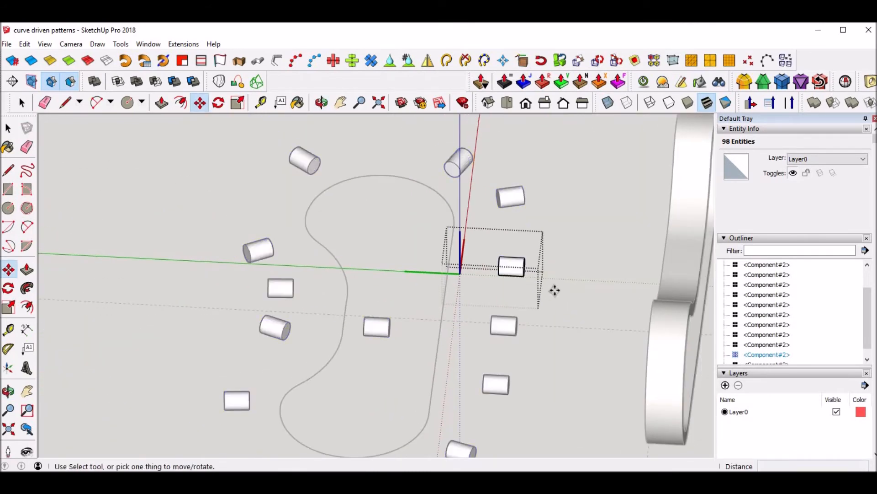
key(ctrl+z)
key(space)
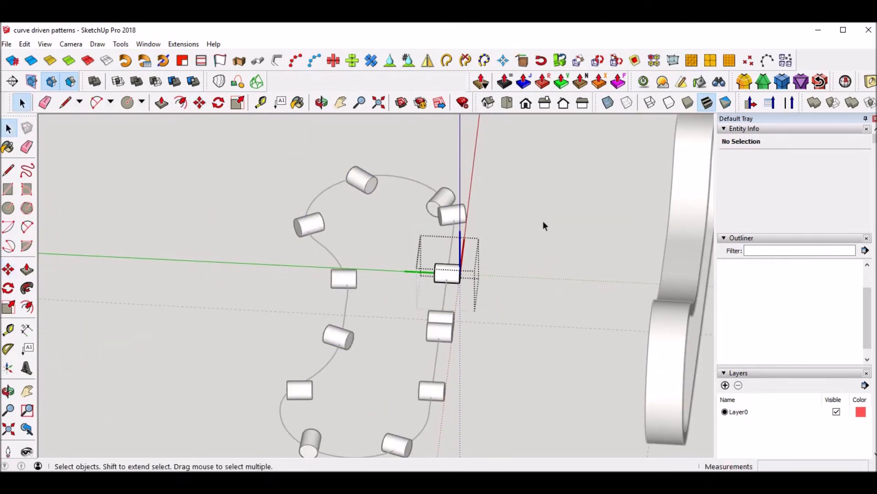
key(ctrl+z)
key(ctrl+z)
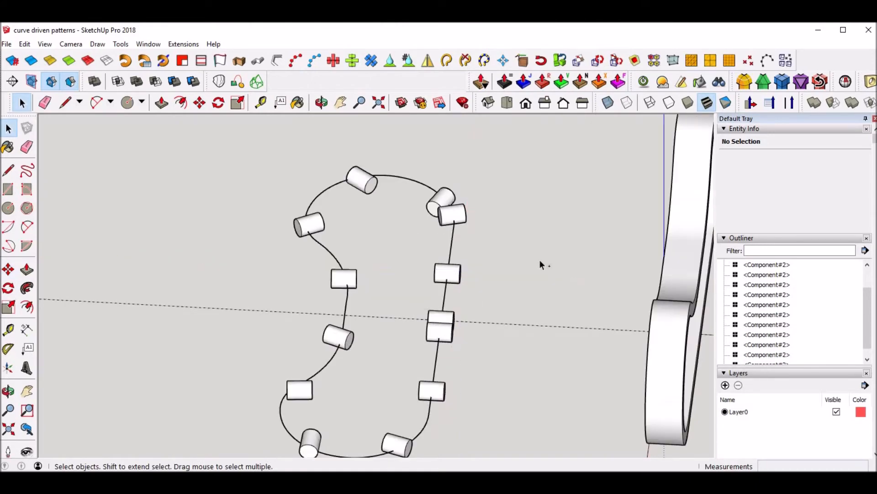
middle_drag(302, 295, 309, 228)
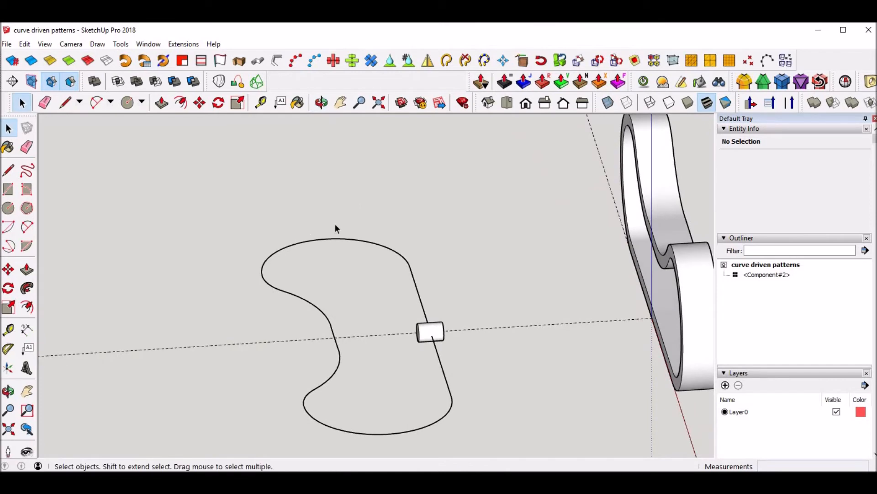
- Copy Component#2 along the path curve with the path copy tool at 1" spacing
click(296, 63)
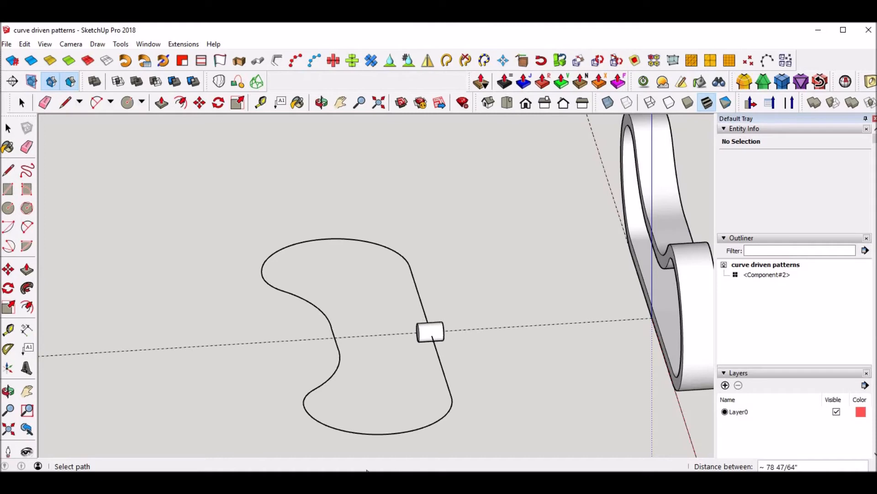
click(296, 244)
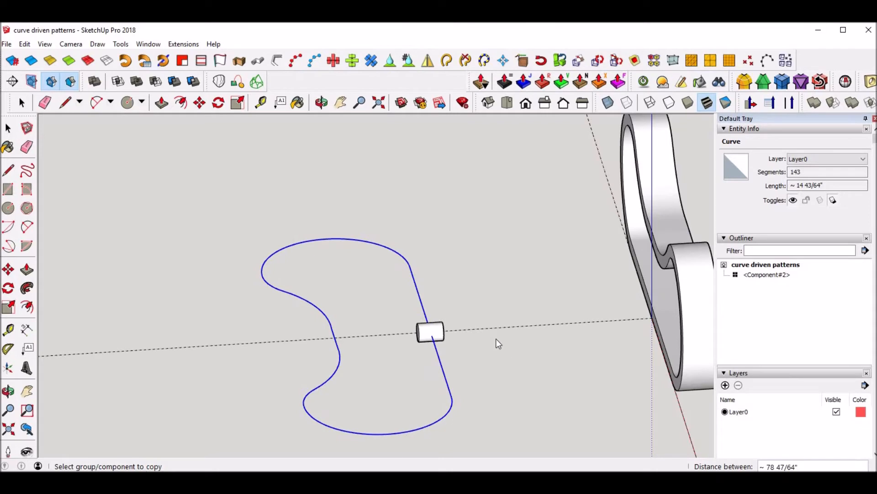
click(436, 336)
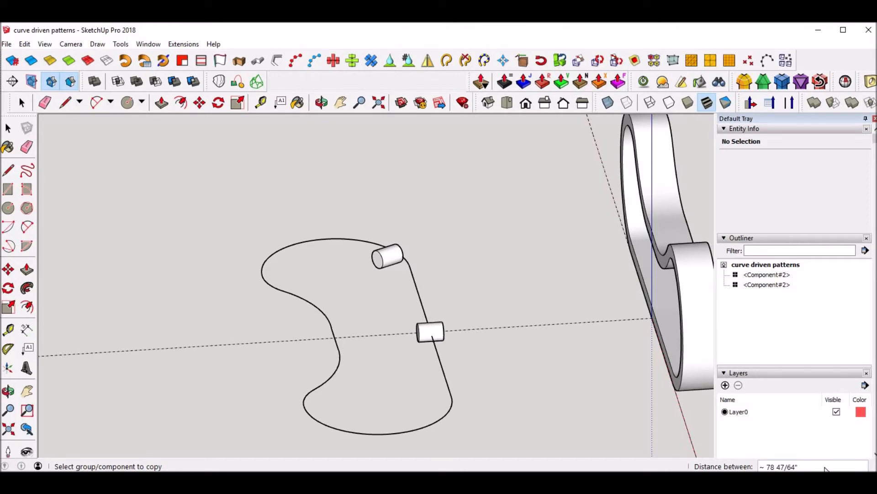
text(1)
key(Return)
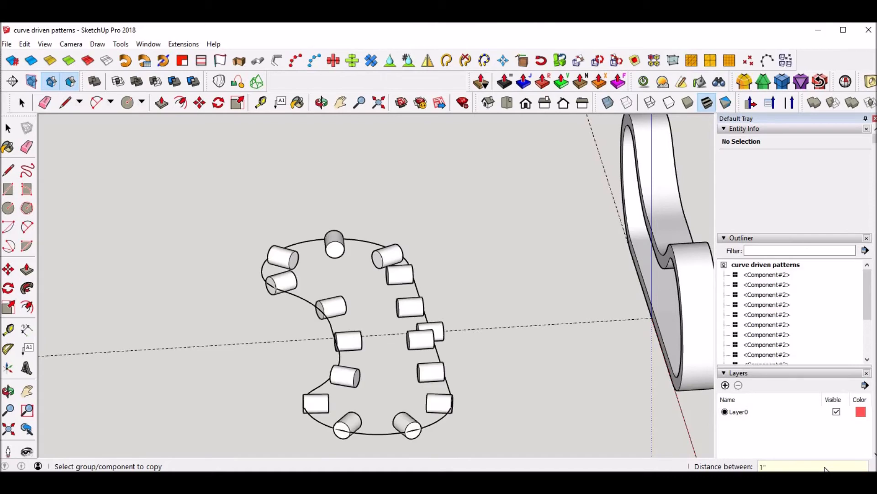
- Examine from several angles how the copied cylinders sit relative to the path curve
middle_drag(524, 356, 333, 370)
scroll(322, 376, up, 2)
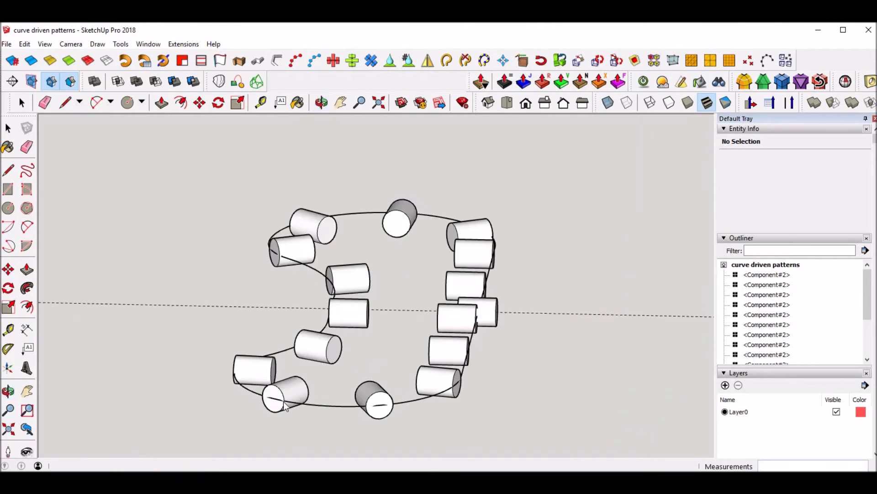
scroll(284, 406, up, 2)
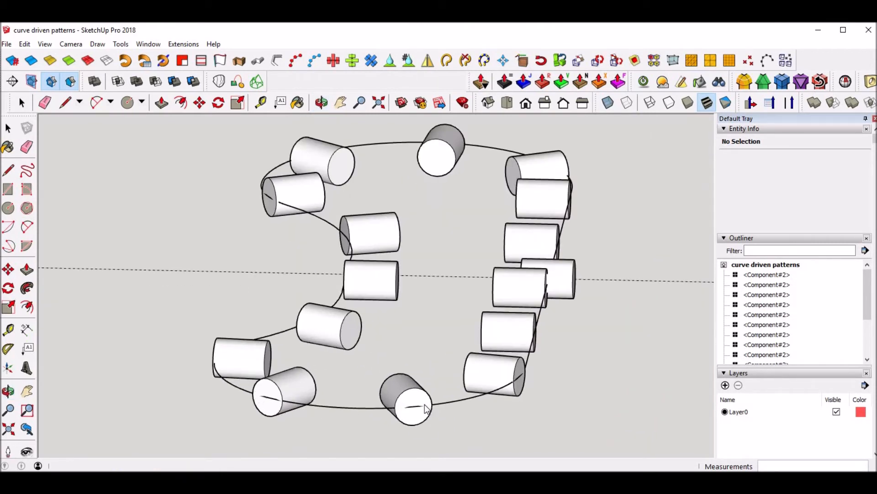
middle_drag(425, 404, 309, 421)
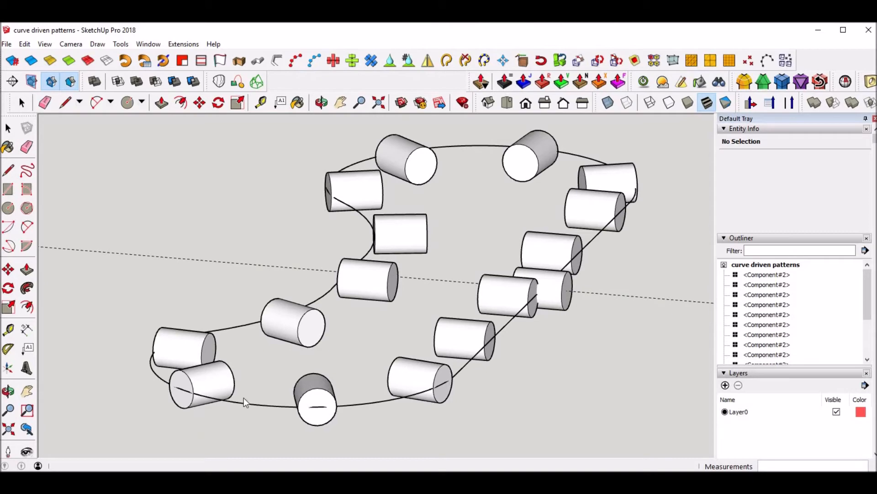
middle_drag(253, 404, 253, 404)
scroll(376, 324, down, 5)
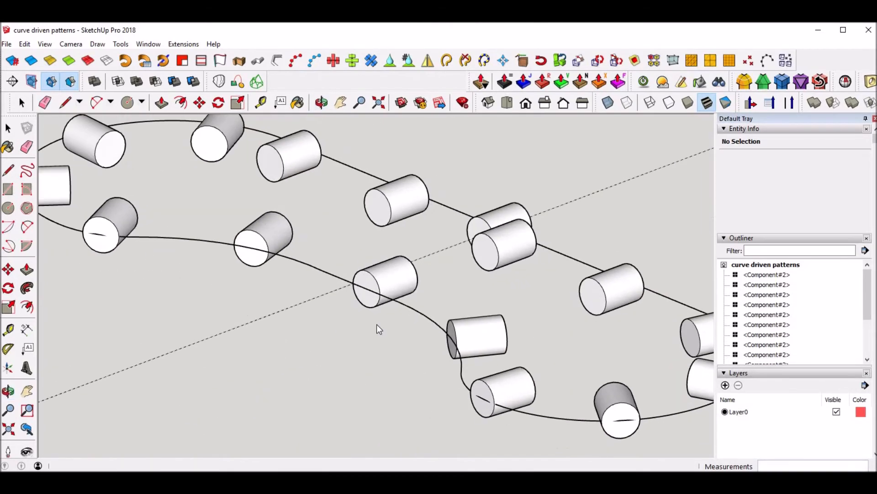
drag(495, 303, 356, 310)
key(space)
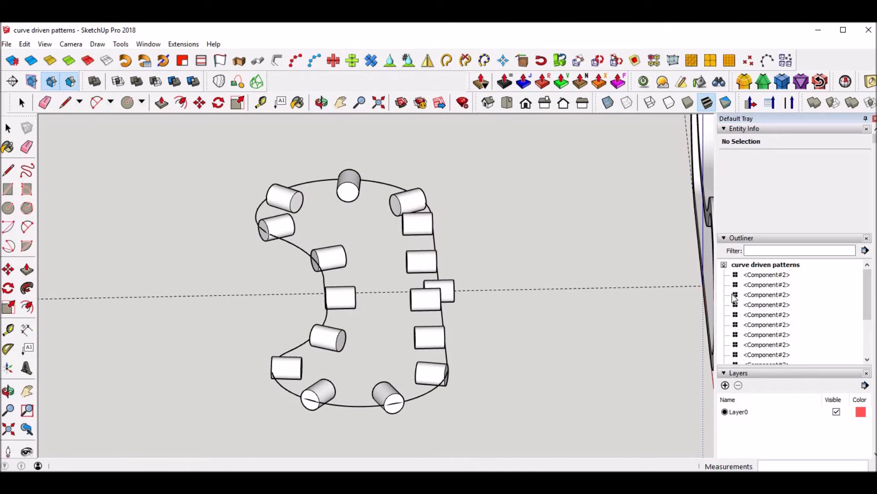
- Identify the original Component#2 instance among the copies and open it for editing
click(760, 274)
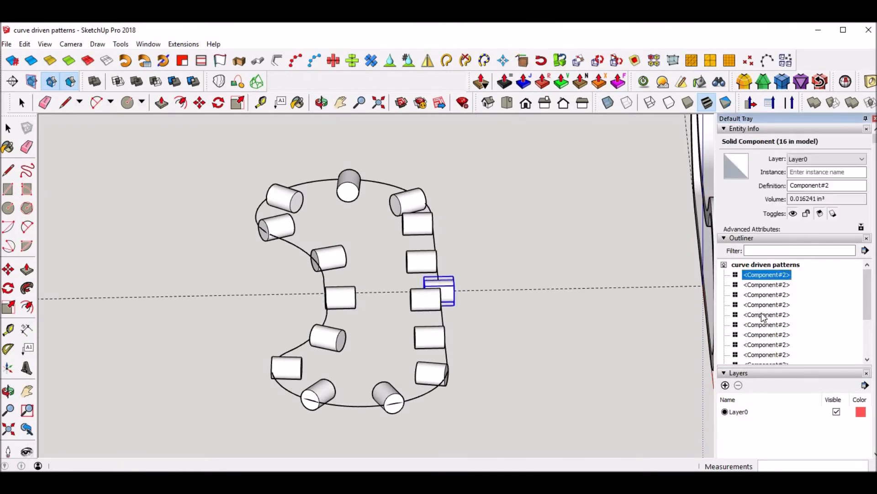
click(771, 285)
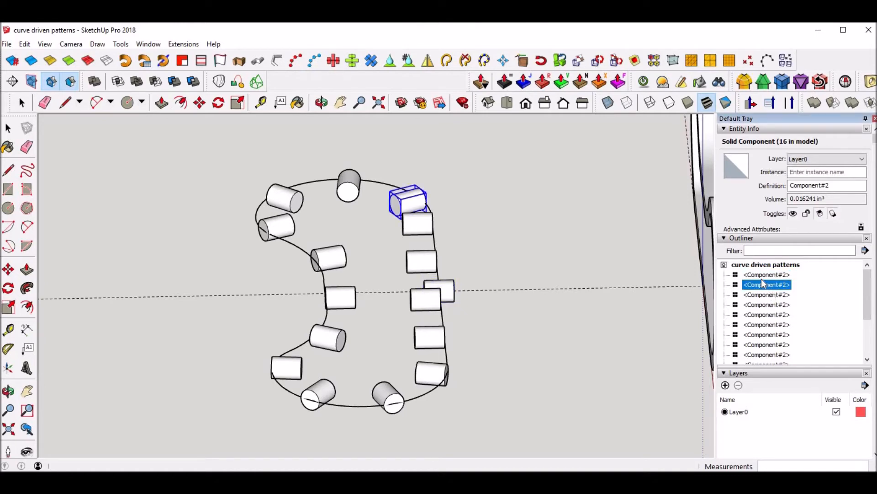
double_click(761, 275)
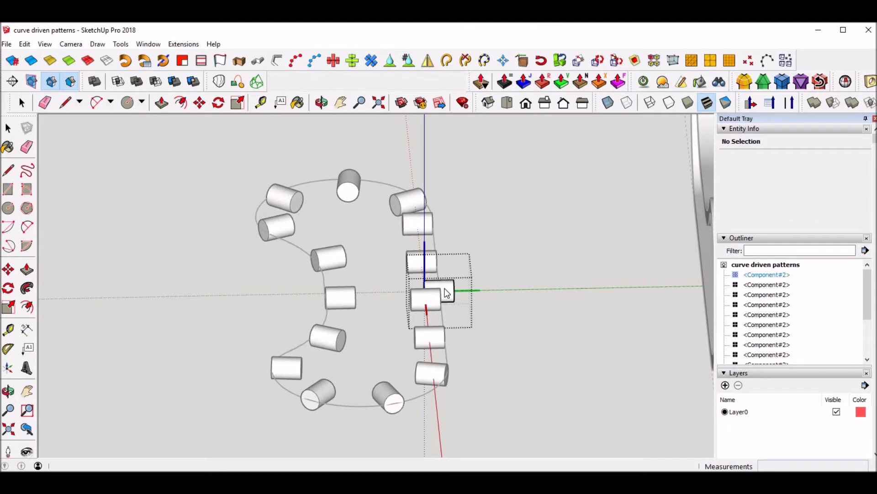
key(space)
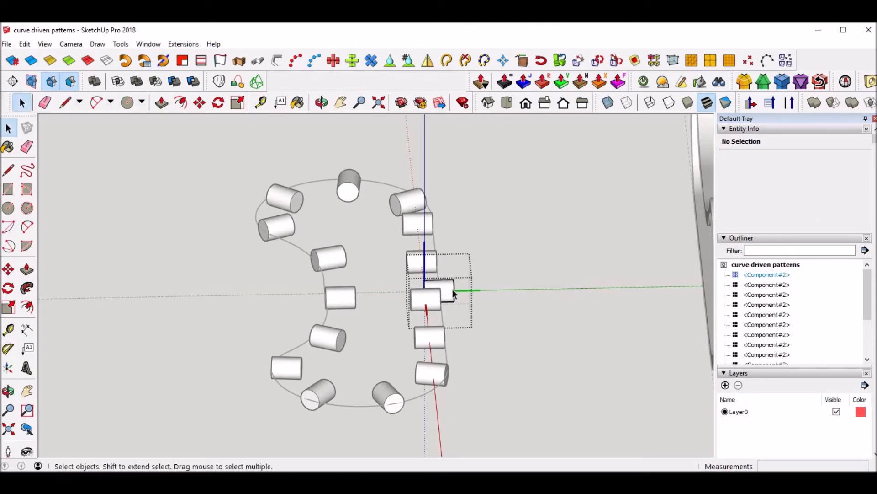
- Move all the cylinder's geometry 9/64" along the green axis to centre it on the component origin, and close the component
key(ctrl+a)
middle_drag(489, 287, 427, 273)
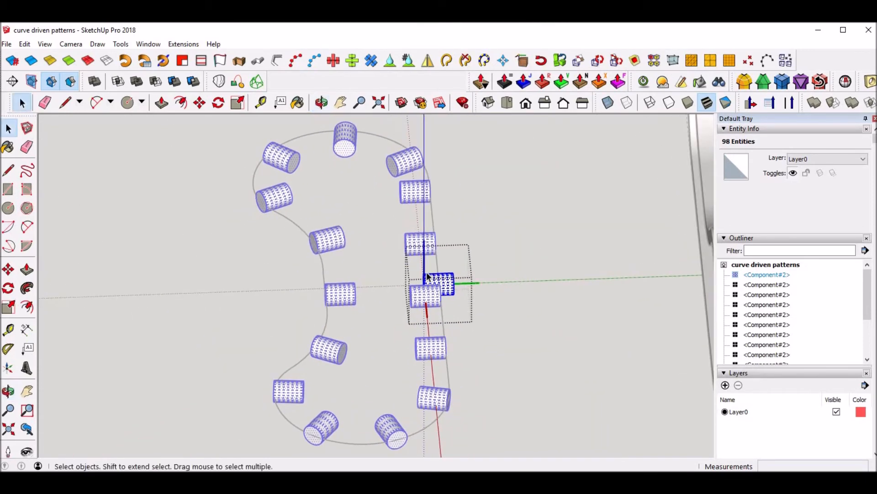
scroll(443, 296, up, 3)
scroll(444, 296, up, 2)
middle_drag(487, 265, 512, 291)
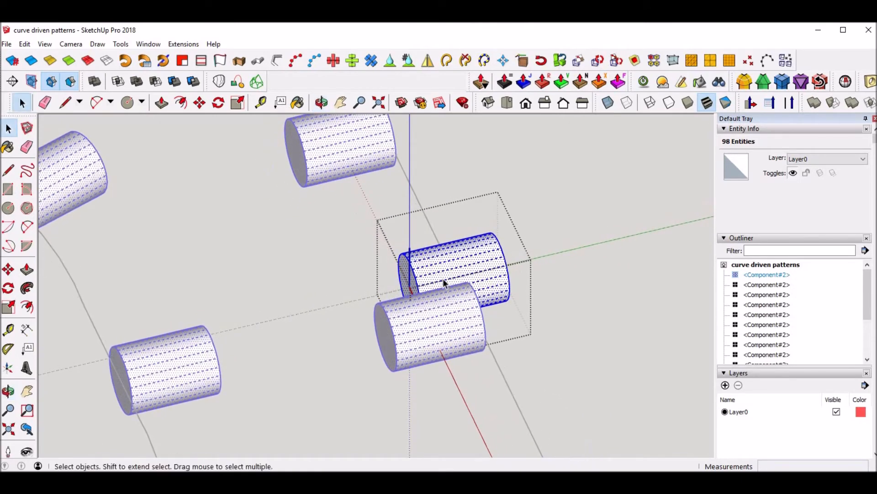
key(m)
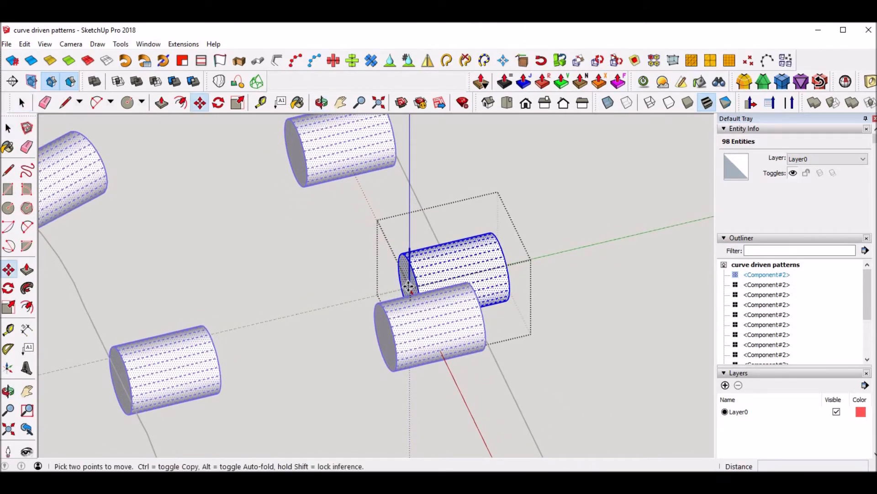
click(405, 286)
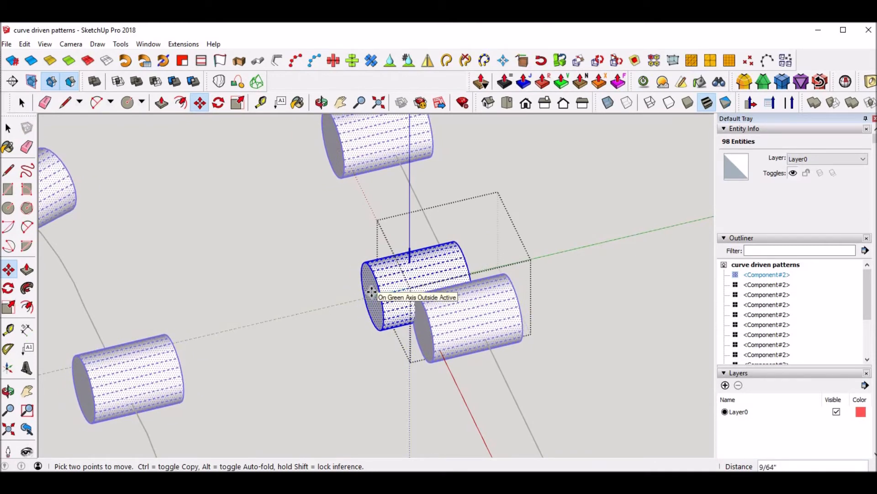
click(371, 292)
key(space)
click(628, 284)
scroll(604, 280, down, 6)
middle_drag(597, 309, 304, 290)
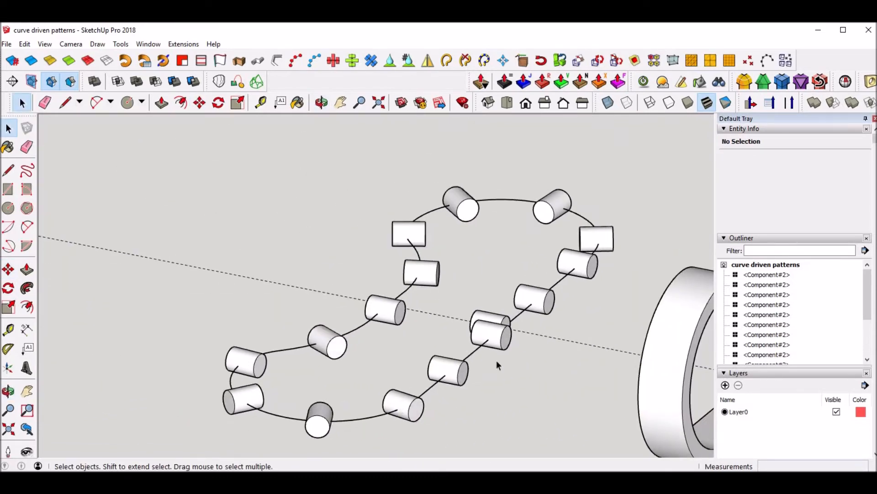
- Hide the original cylinder instance and check the centring of the copies on the path curve in X-ray view
scroll(553, 319, down, 2)
middle_drag(332, 285, 417, 323)
middle_drag(282, 279, 419, 272)
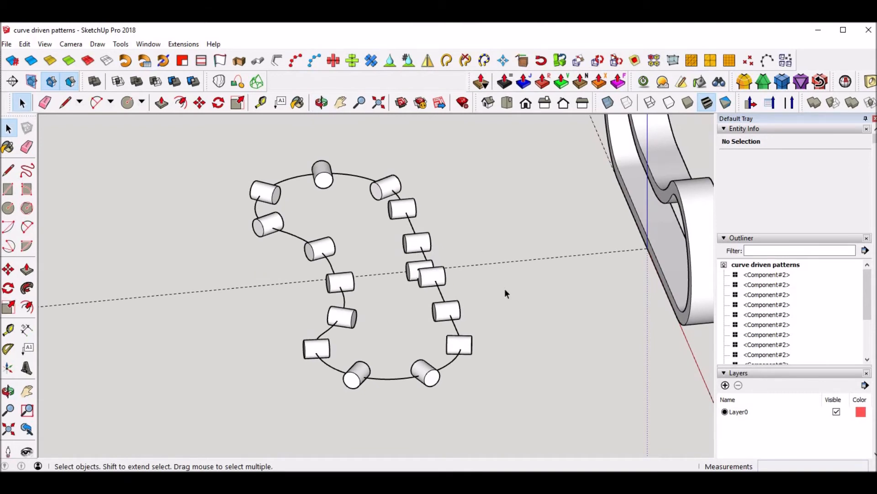
click(769, 275)
right_click(769, 274)
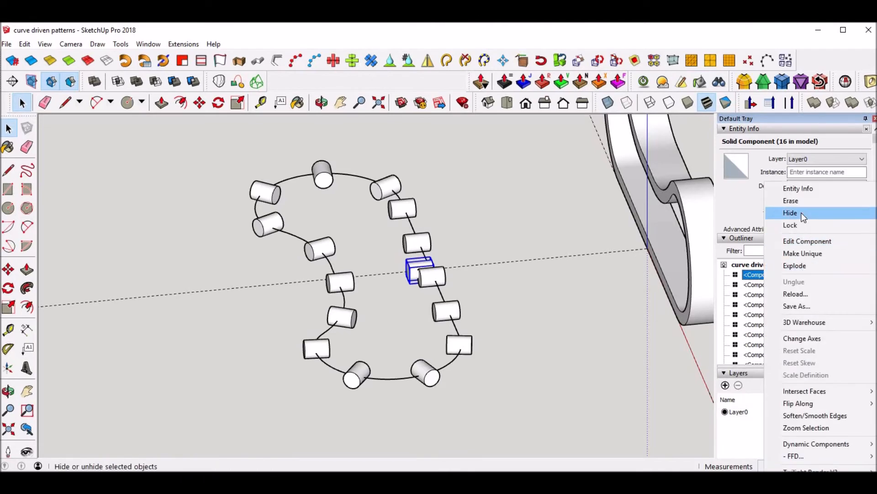
click(791, 213)
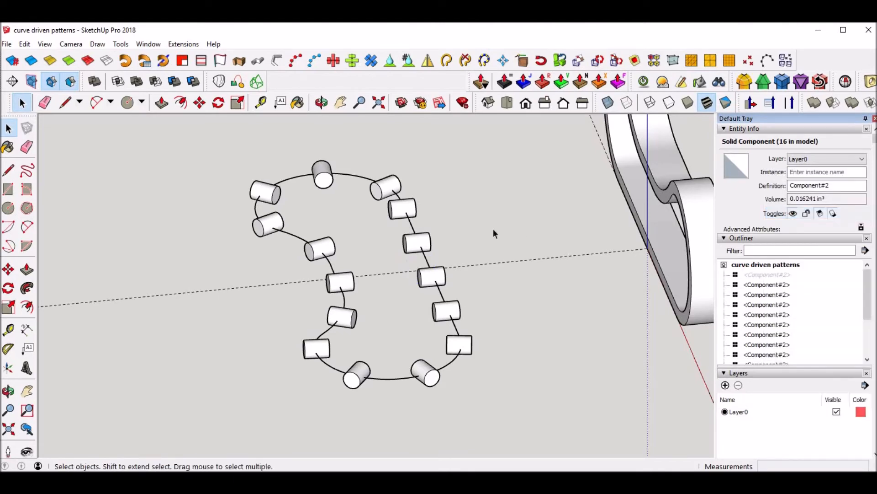
click(609, 102)
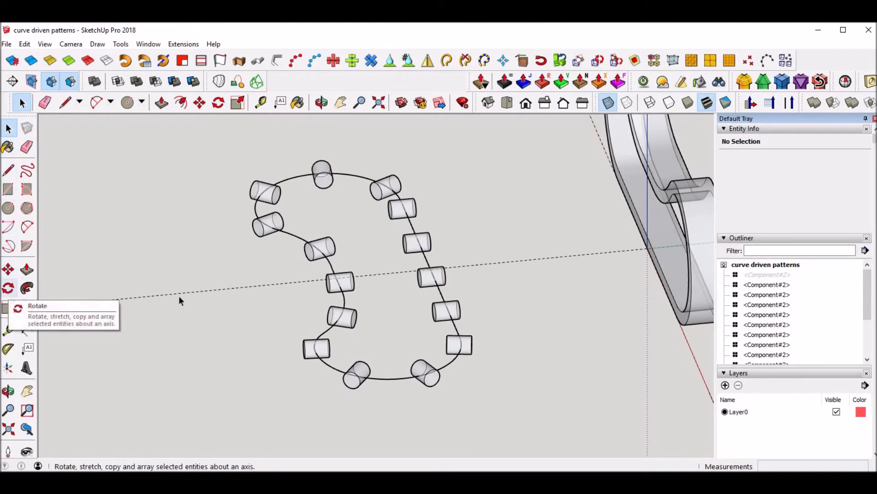
click(609, 103)
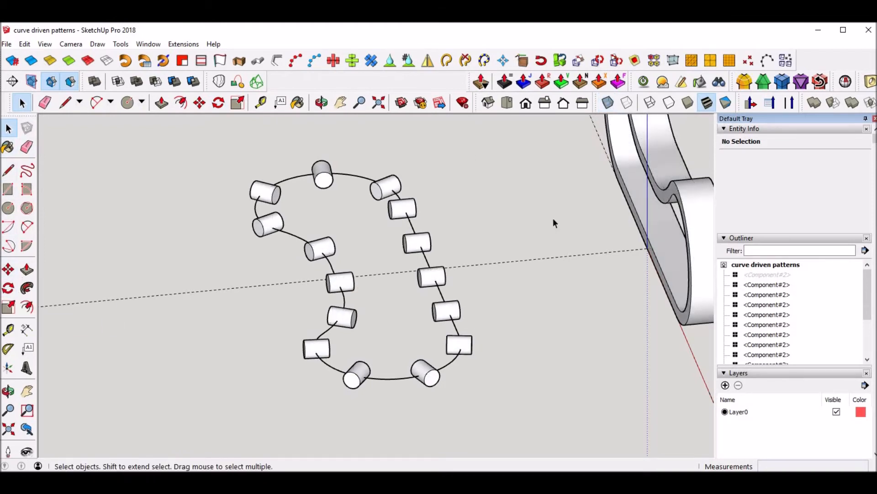
- Undo the hiding, the geometry move and the path copies so only the original cylinder remains
key(ctrl+z)
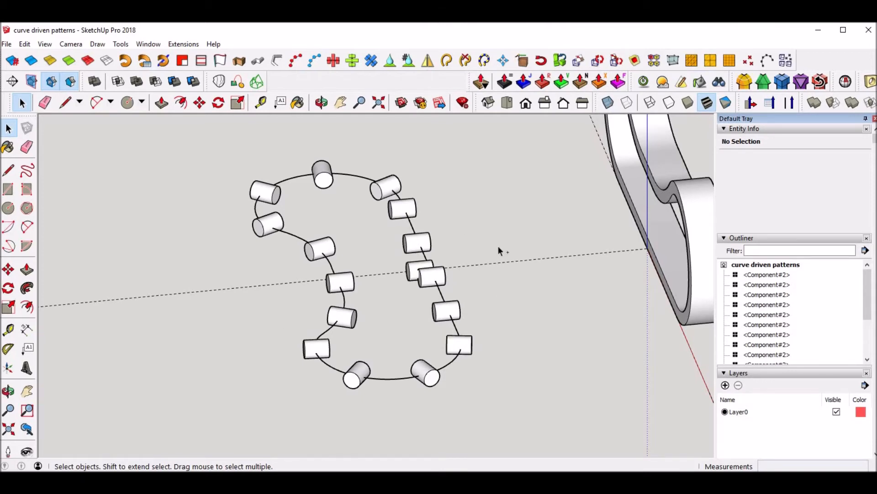
key(ctrl+z)
key(ctrl+z)
key(ctrl+z)
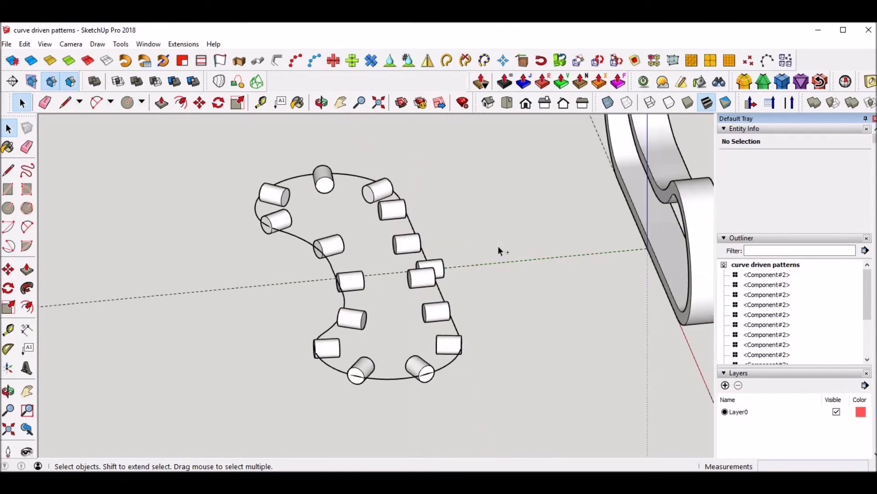
key(ctrl+z)
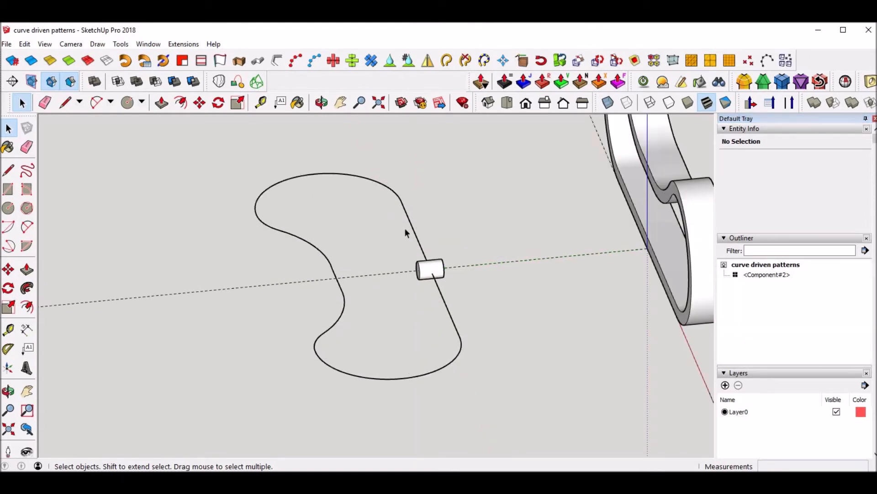
- Open the cylinder component for editing and relocate its axes origin to where the path curve crosses the dashed axis line, using X-ray view
double_click(429, 272)
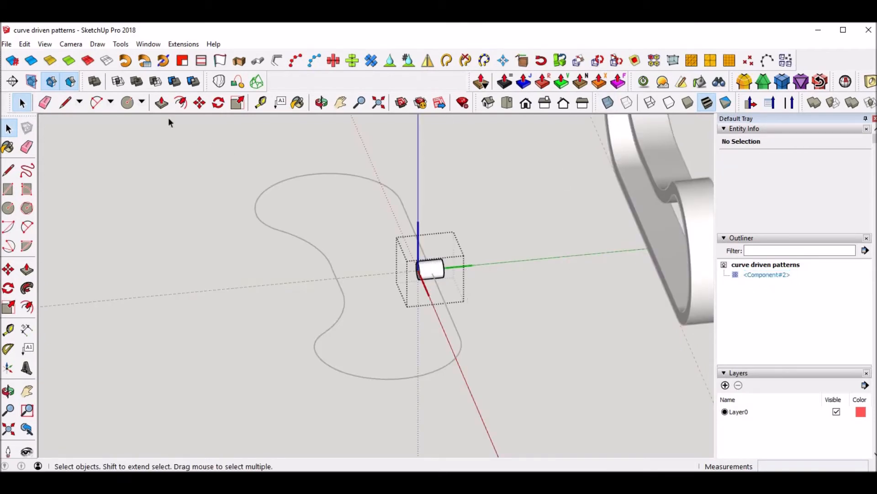
click(120, 44)
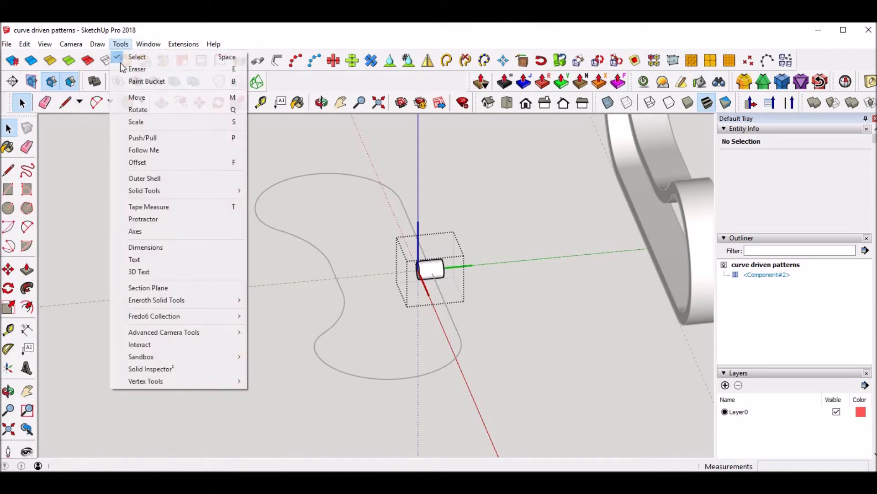
click(149, 231)
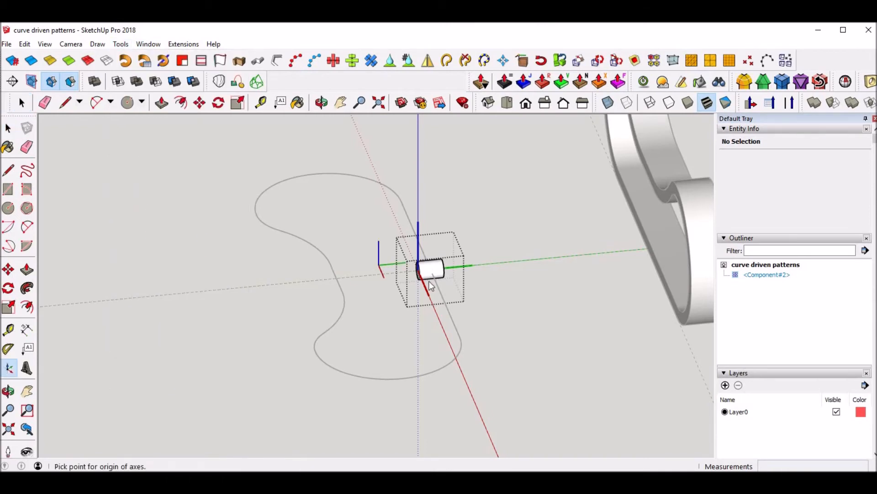
scroll(427, 281, up, 3)
scroll(427, 283, up, 1)
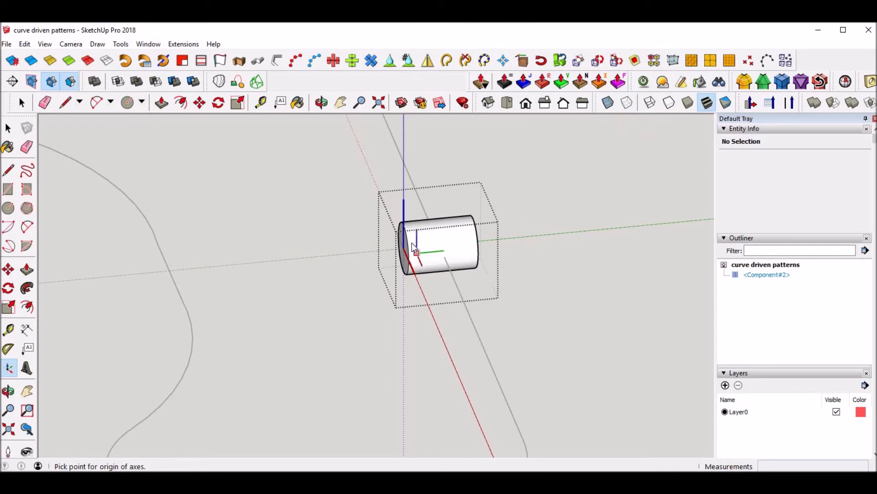
scroll(409, 243, down, 2)
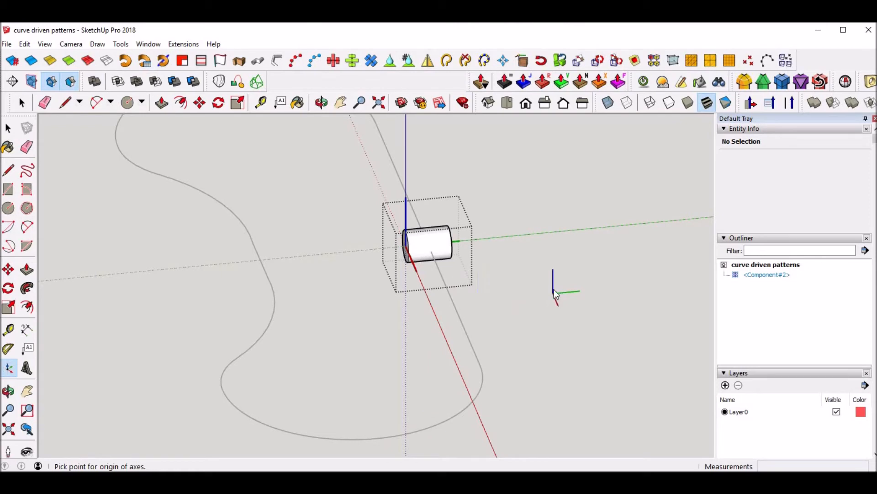
click(609, 105)
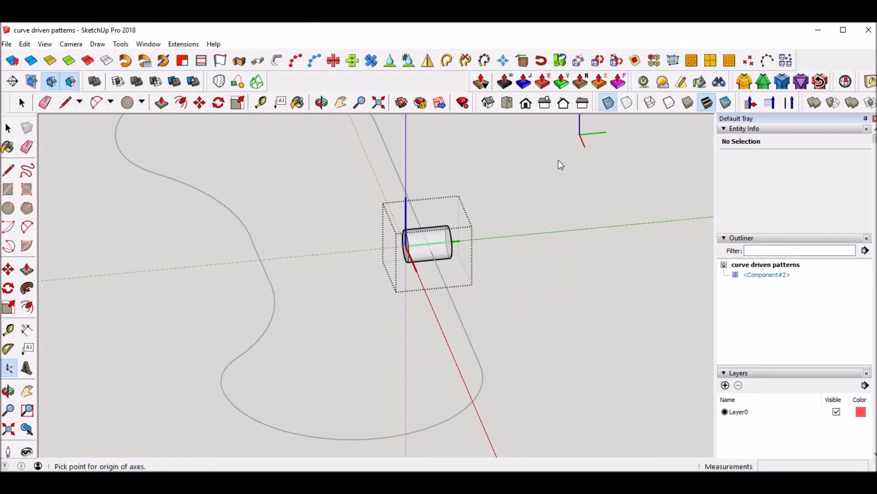
scroll(434, 247, up, 3)
scroll(430, 254, up, 2)
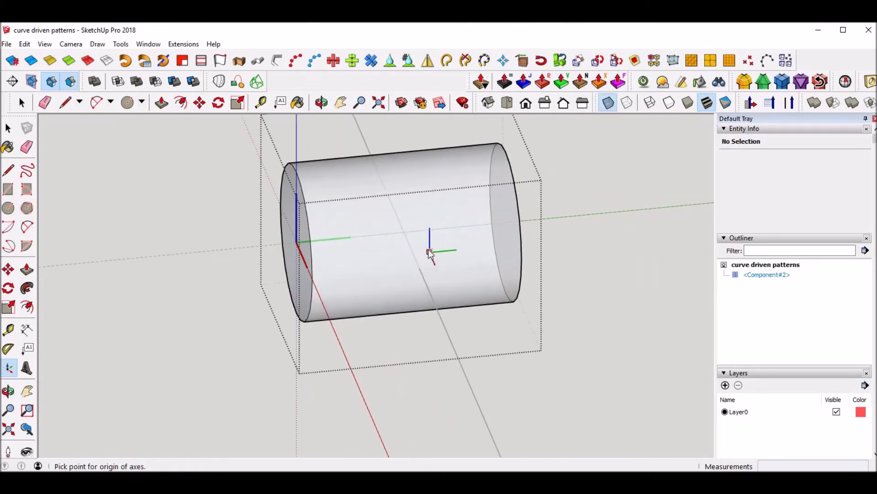
click(404, 232)
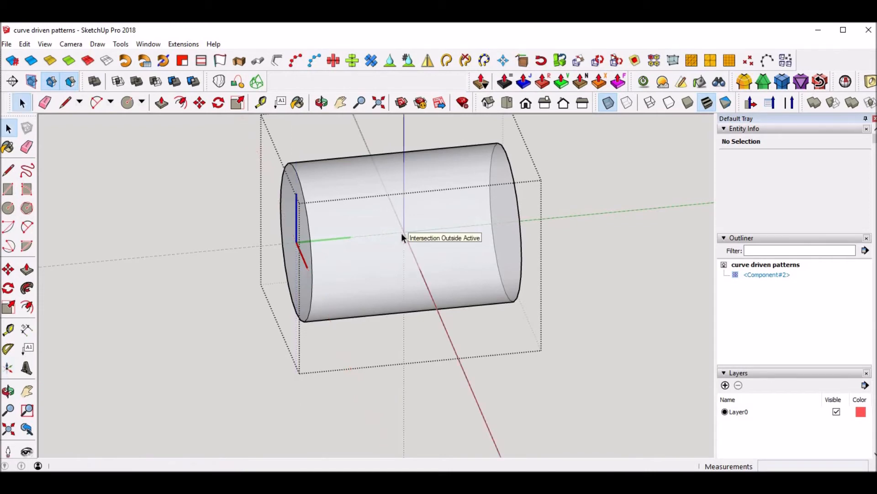
key(space)
- Close the cylinder component and accept updating its component axes to match the modified sketch axes
scroll(401, 234, down, 5)
click(274, 211)
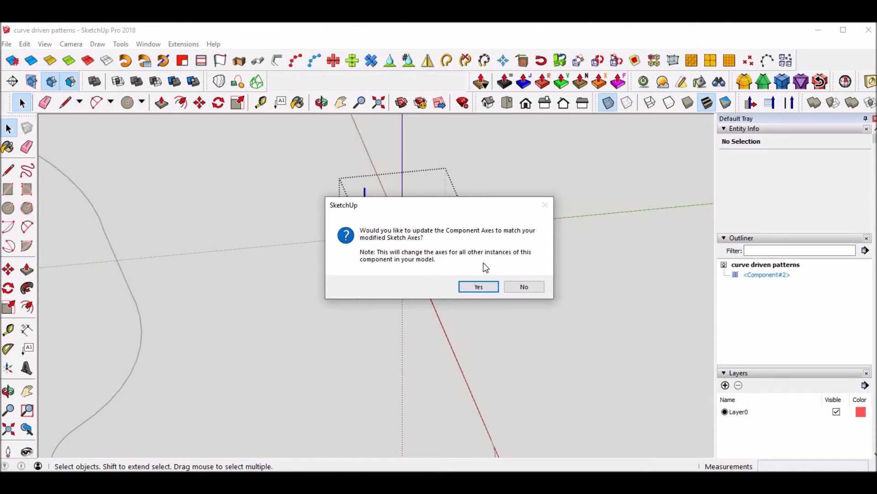
click(479, 286)
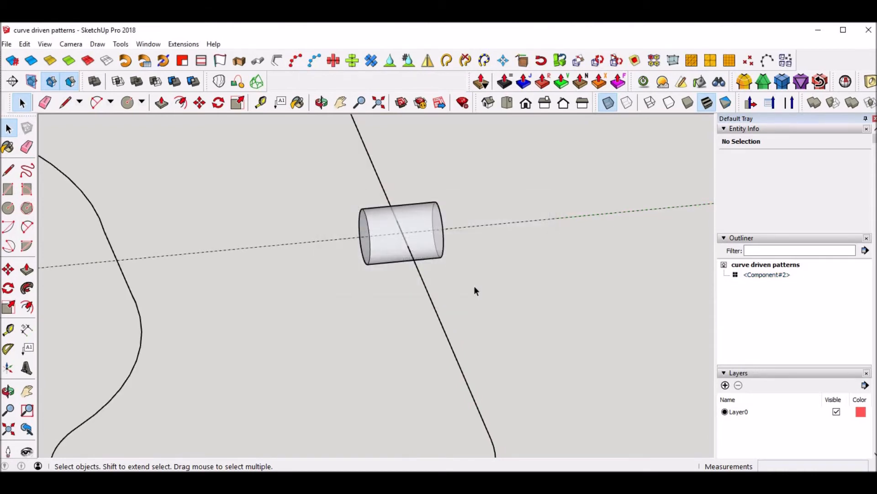
- Reopen the cylinder component to check where its relocated axes sit, and close it again
scroll(496, 288, down, 3)
scroll(496, 287, down, 2)
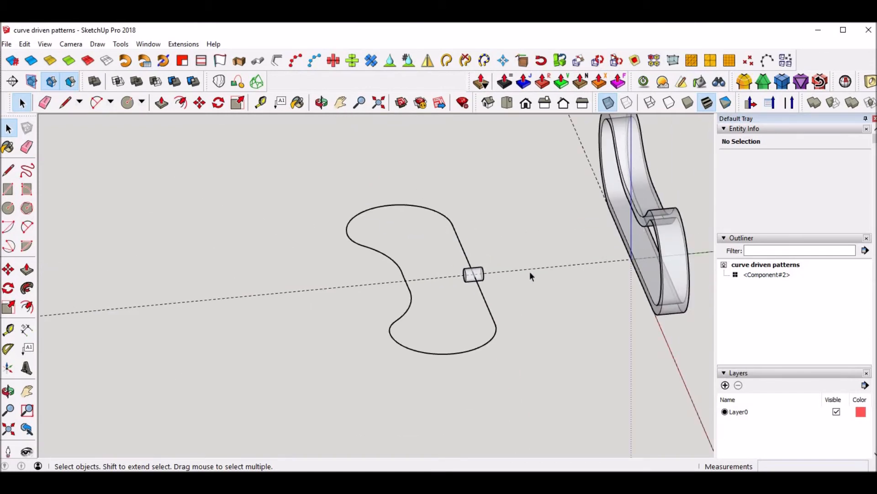
click(478, 284)
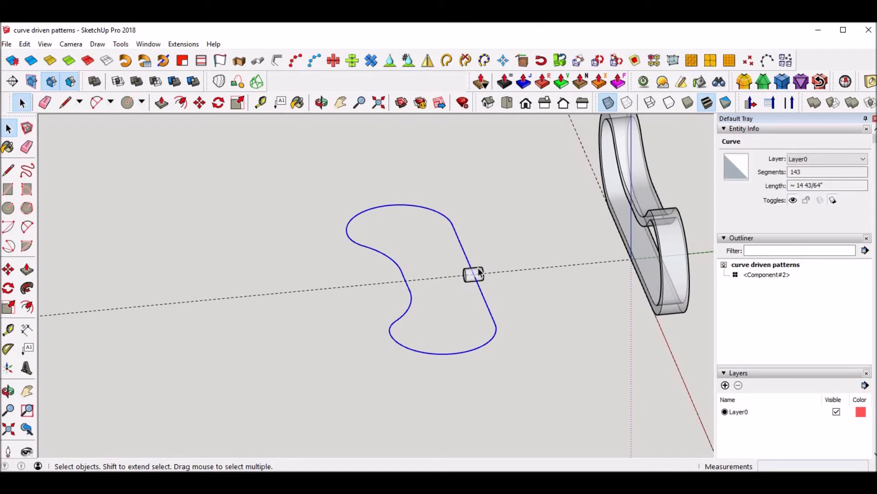
double_click(478, 272)
scroll(480, 276, up, 6)
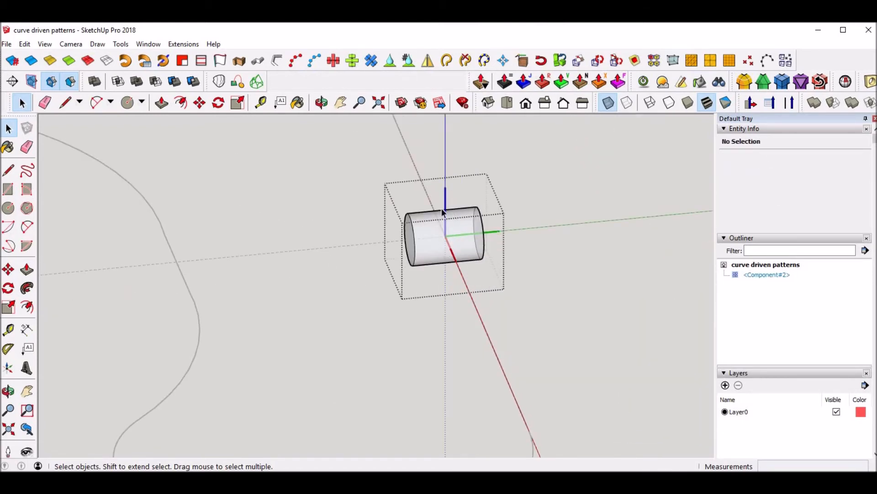
scroll(502, 264, down, 4)
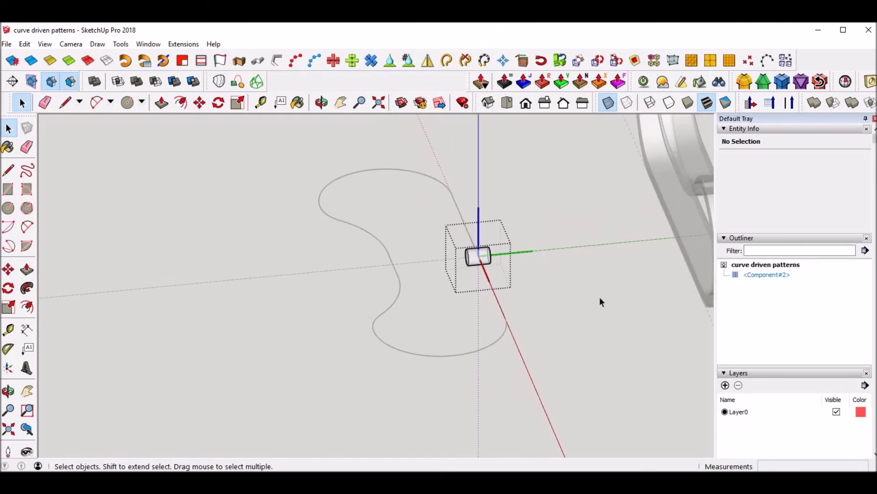
scroll(613, 304, down, 1)
click(612, 300)
- Turn off X-ray view and copy the cylinder component along the path curve at 1" spacing
scroll(525, 237, up, 4)
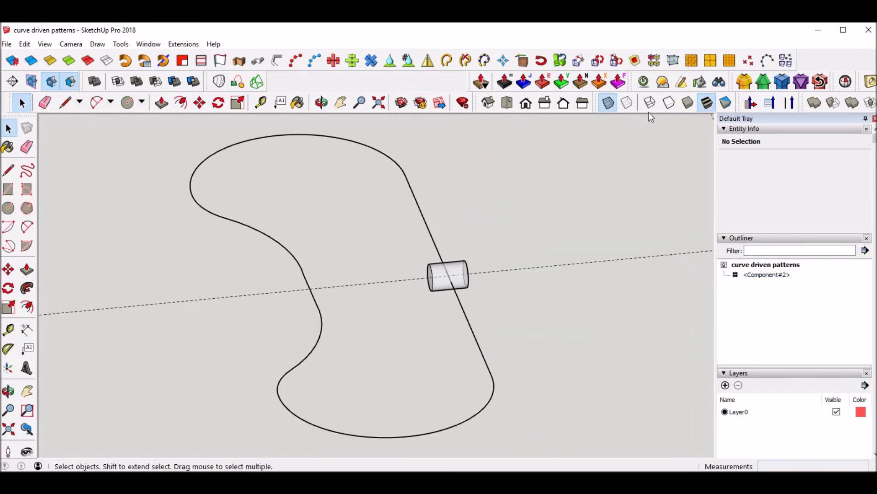
click(608, 103)
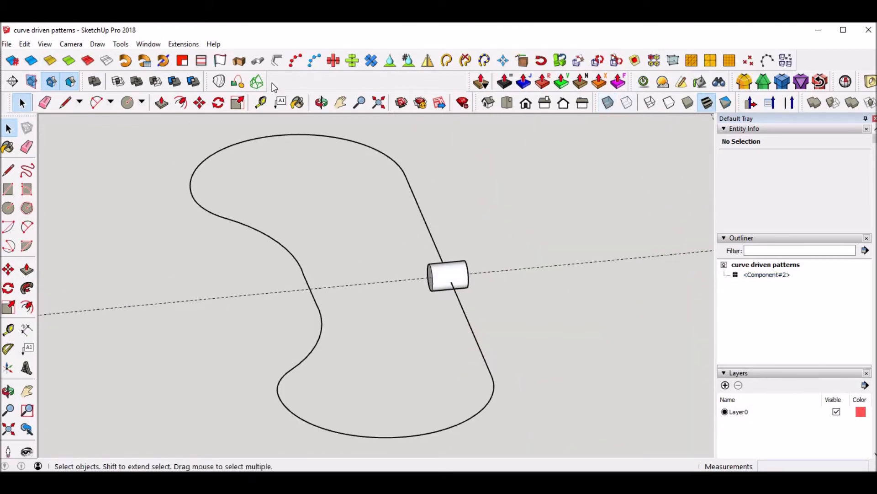
click(296, 60)
click(241, 147)
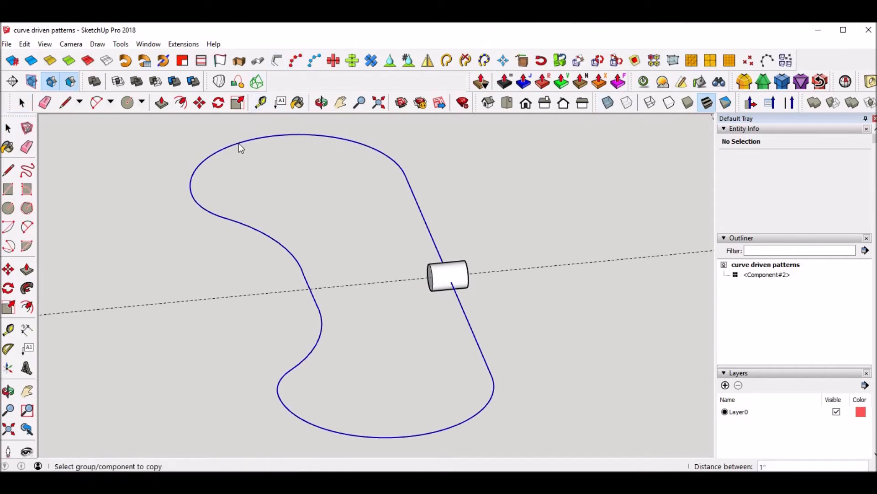
click(445, 283)
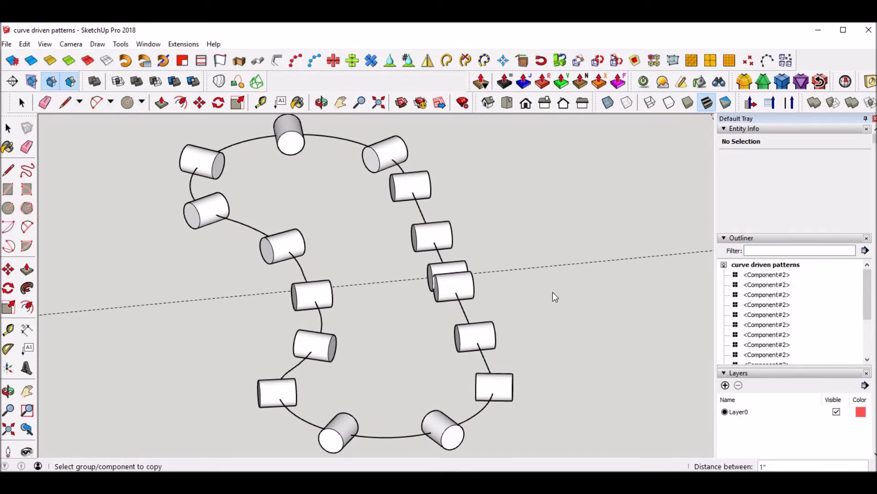
- Hide the original Component#2 instance so that only the path copies show along the curve
click(755, 275)
right_click(755, 275)
click(800, 213)
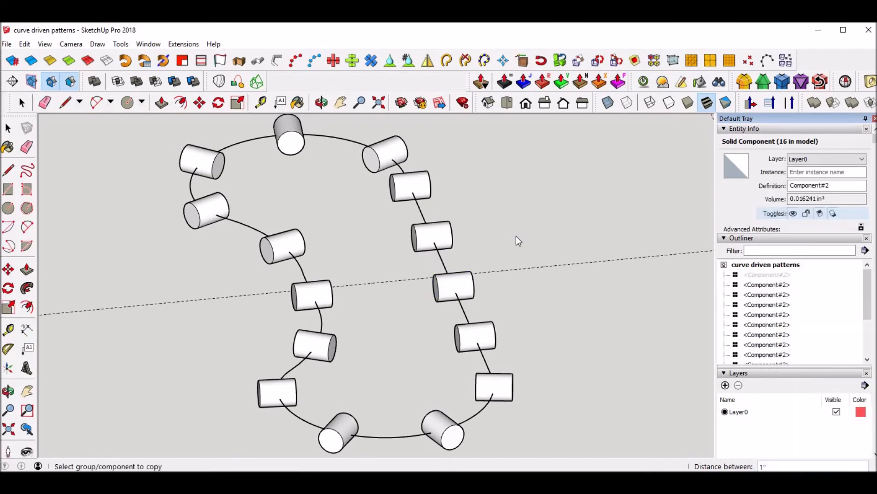
click(558, 224)
middle_drag(557, 224, 462, 262)
scroll(462, 262, down, 3)
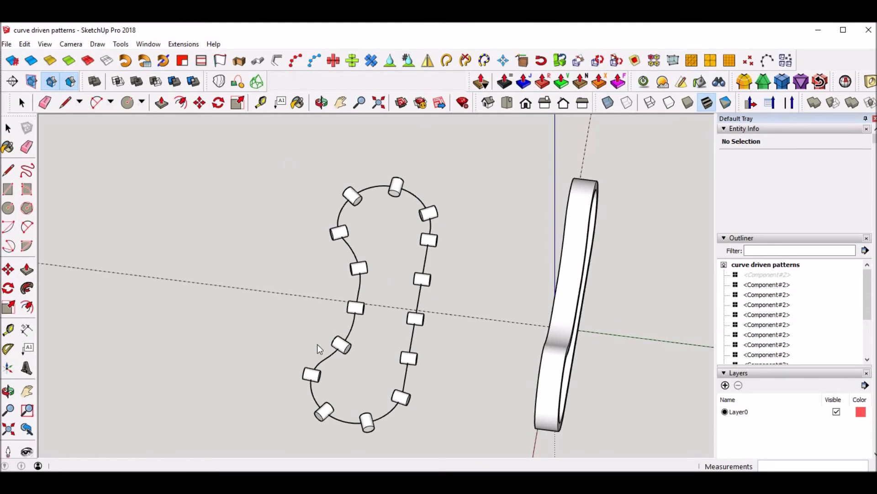
- Select the path curve with all its cylinder copies and rotate them 90 degrees about the red axis at the curve's crossing with the dashed axis line
key(space)
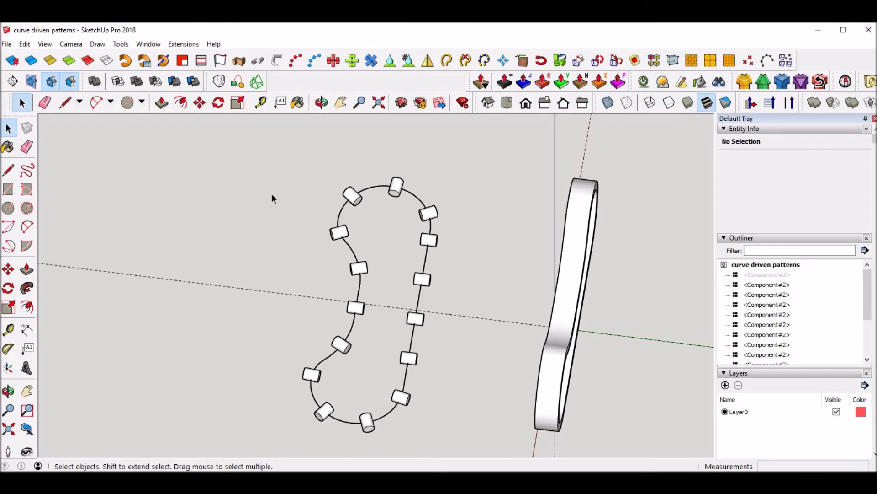
drag(276, 160, 460, 446)
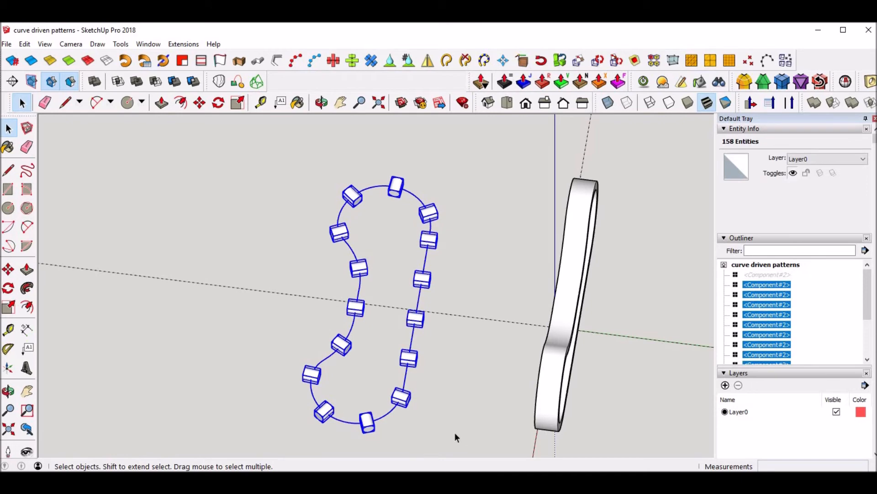
click(9, 288)
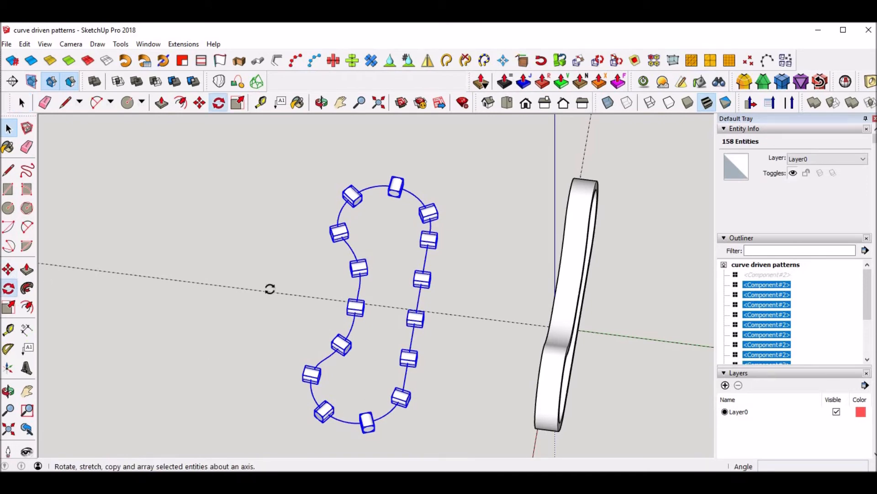
click(608, 102)
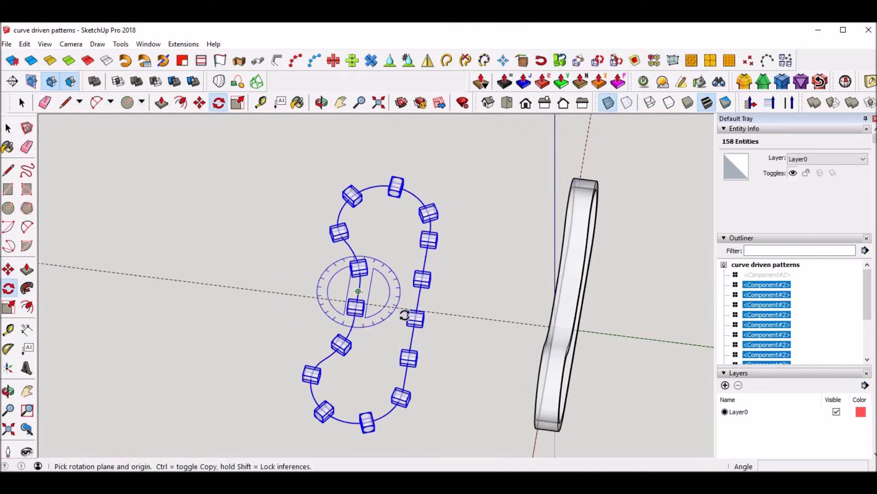
scroll(423, 313, up, 5)
middle_drag(424, 313, 637, 196)
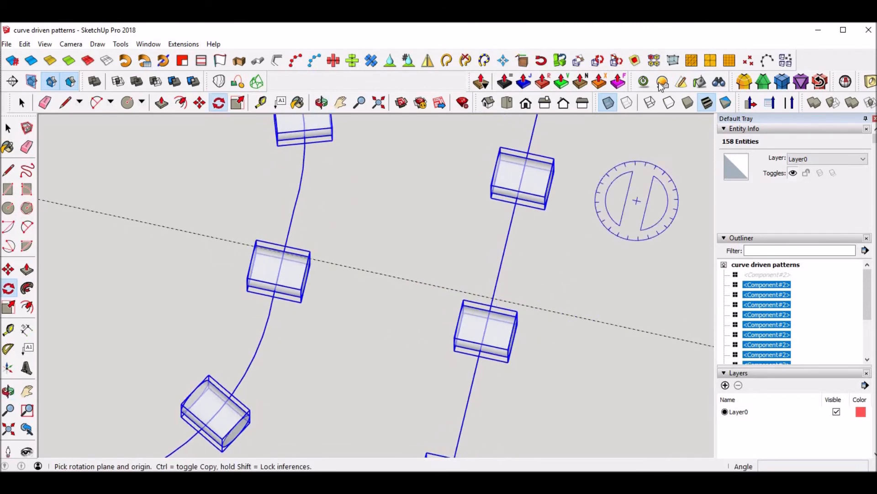
click(612, 105)
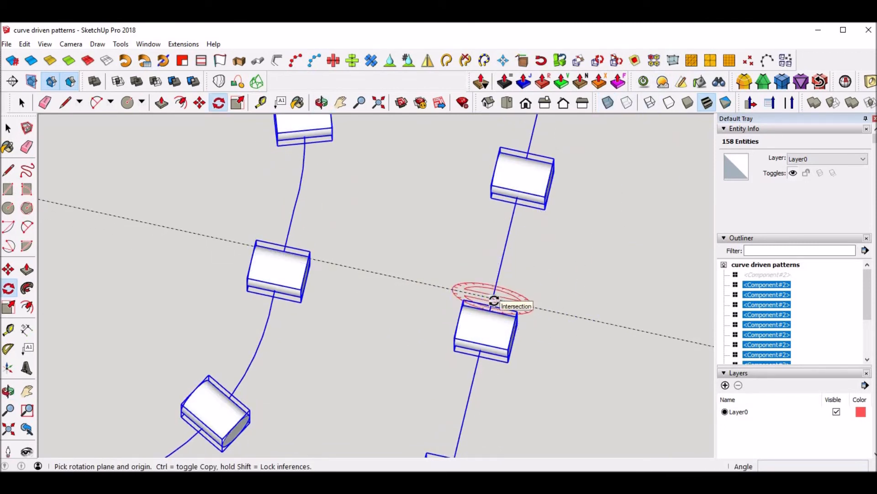
click(489, 300)
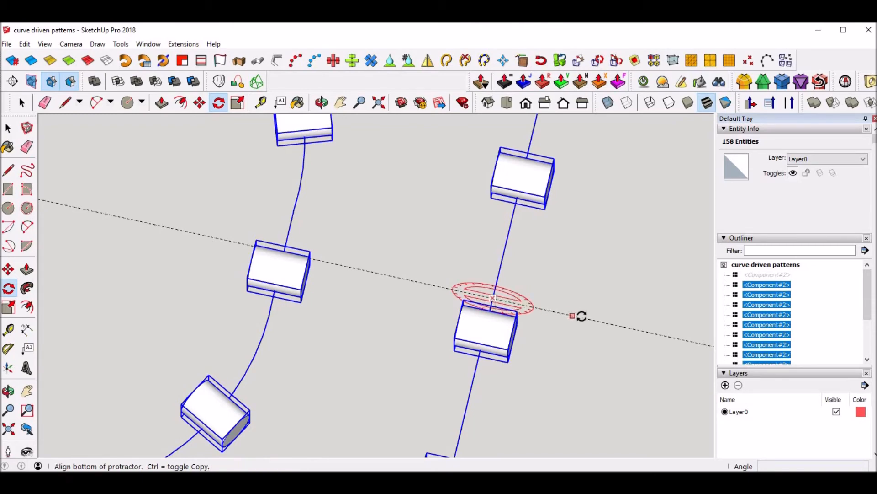
click(582, 316)
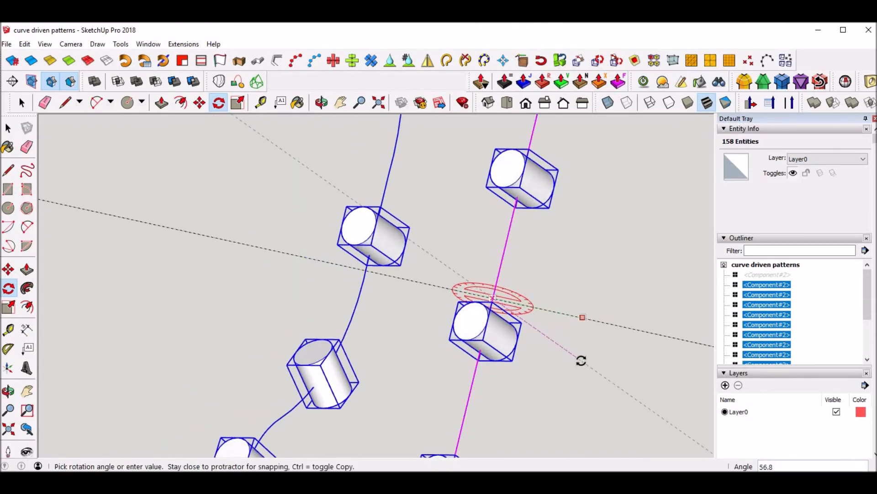
text(90)
key(Return)
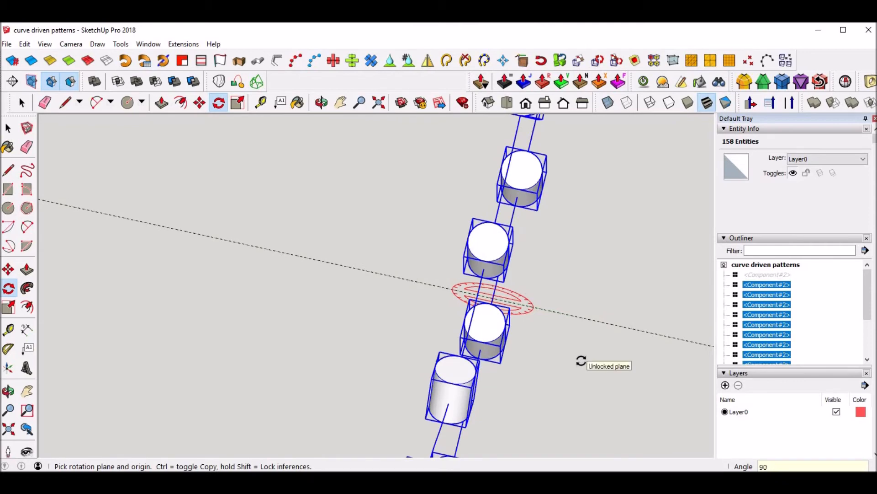
- Move the rotated curve and cylinder copies 3.25" along the dashed green axis line
key(space)
scroll(557, 334, down, 3)
middle_drag(559, 337, 531, 304)
scroll(506, 315, up, 5)
middle_drag(431, 349, 401, 362)
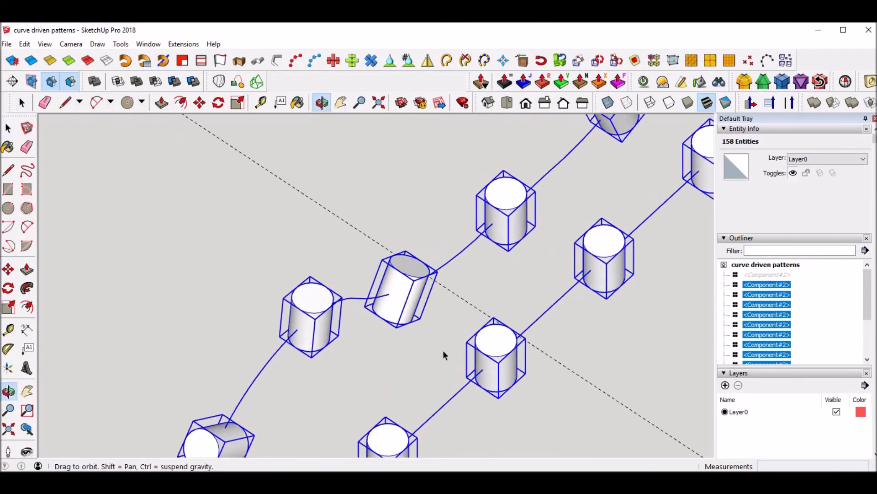
middle_drag(560, 327, 505, 346)
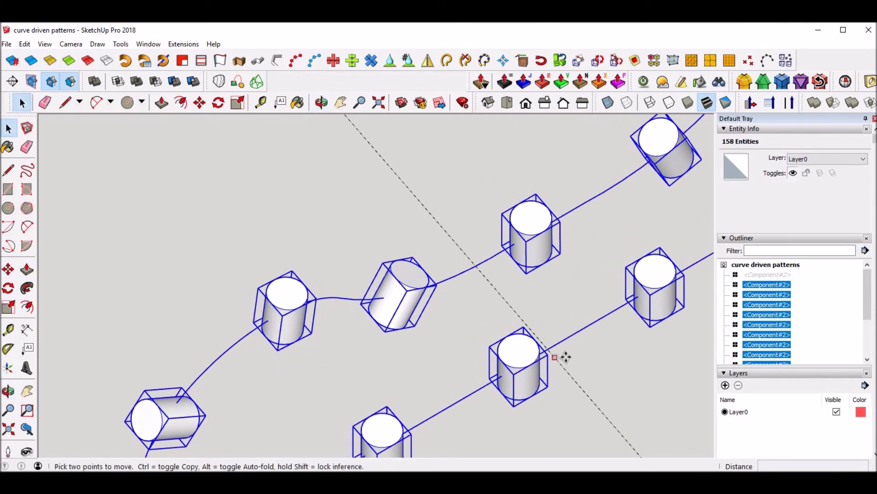
key(m)
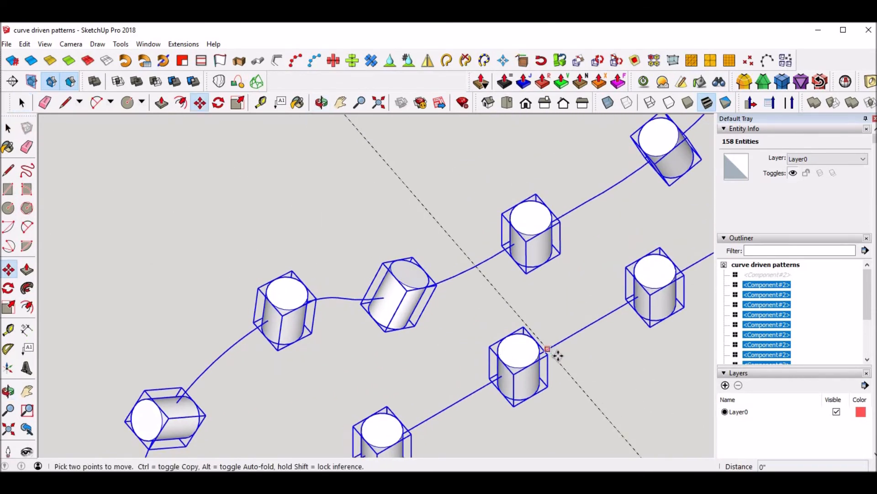
click(558, 354)
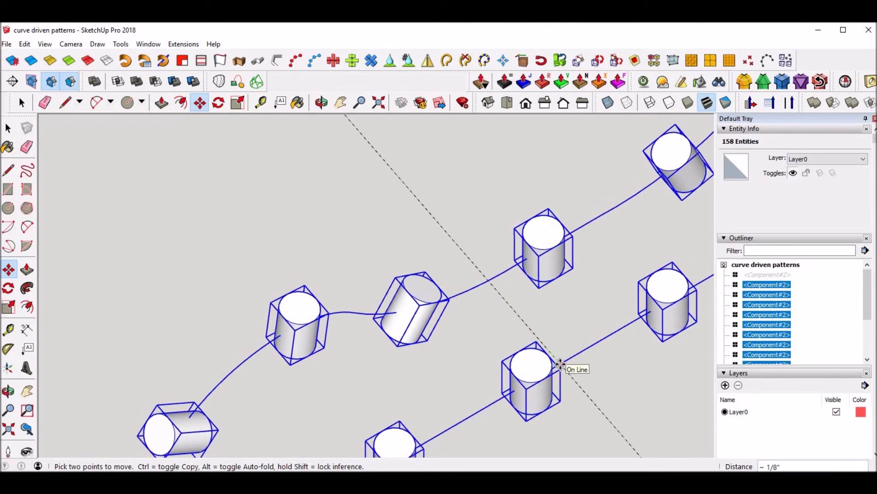
text(3.25)
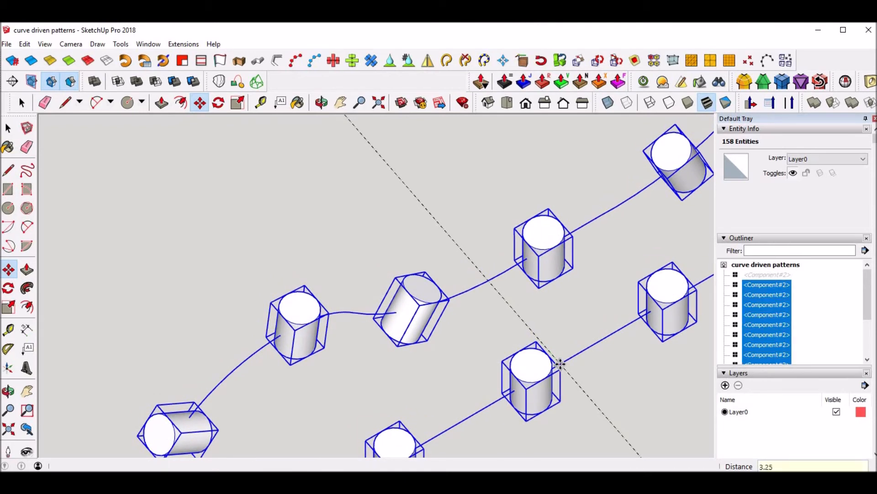
key(Return)
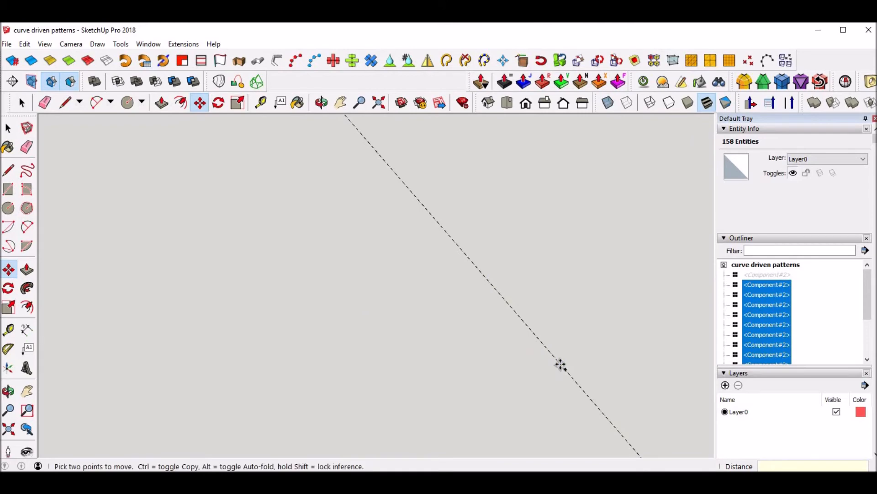
- Deselect everything and examine in X-ray view how deep the patterned cylinders reach into the curved band
key(shift+z)
key(space)
middle_drag(156, 252, 513, 207)
scroll(604, 238, down, 2)
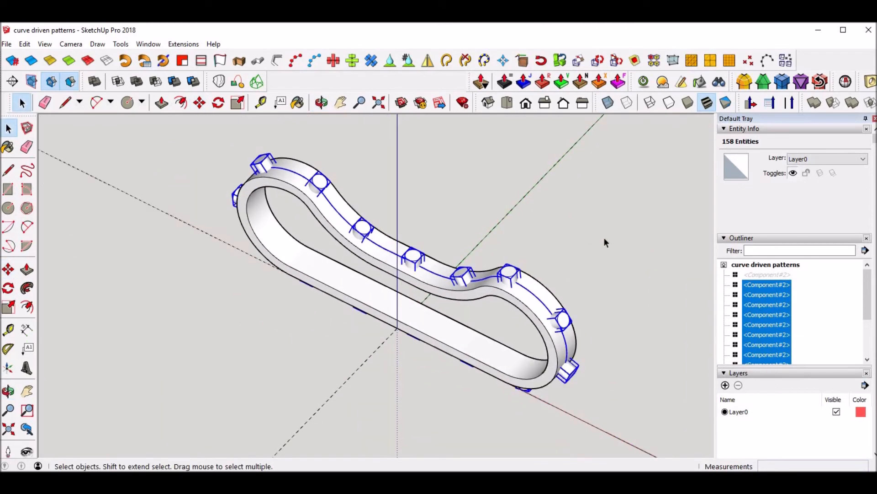
click(604, 237)
middle_drag(195, 294, 466, 283)
middle_drag(557, 354, 307, 223)
click(303, 208)
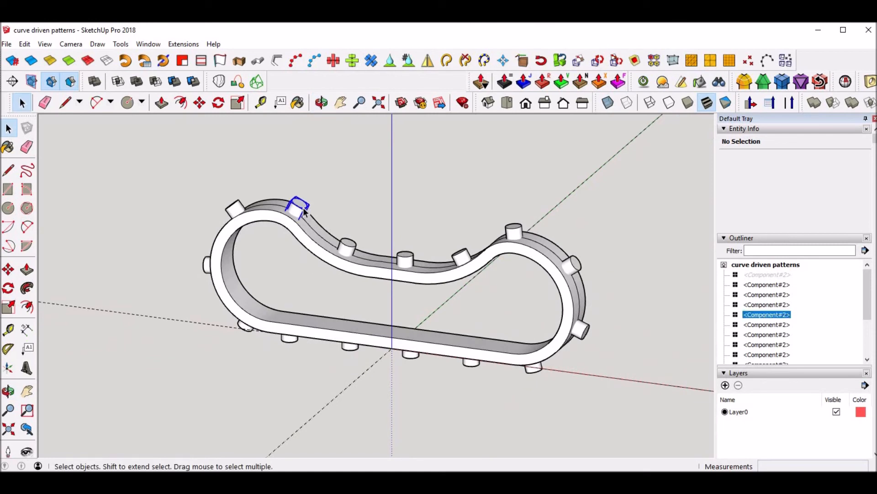
click(608, 103)
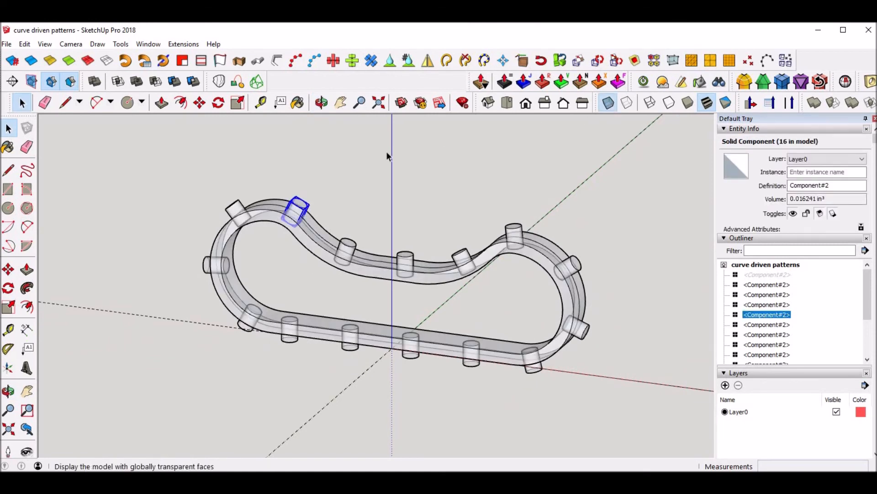
click(374, 191)
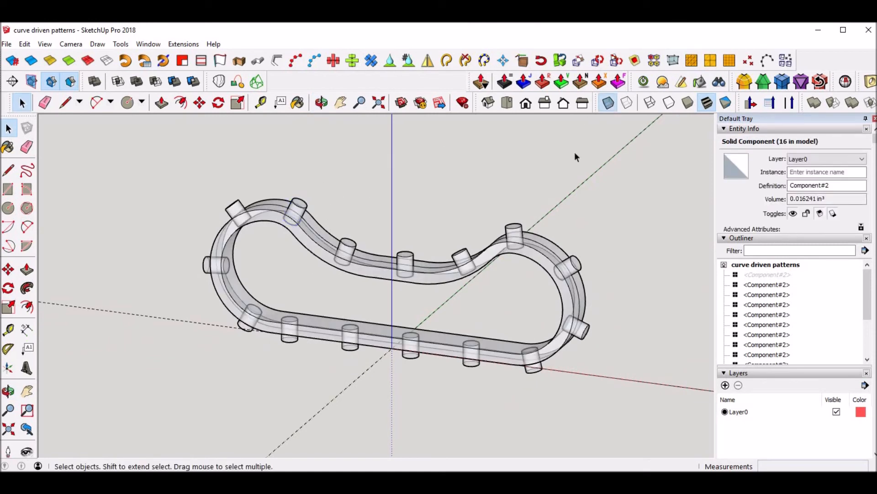
click(608, 103)
- Select all connected geometry of the curved band and make it a component with the default settings
triple_click(513, 247)
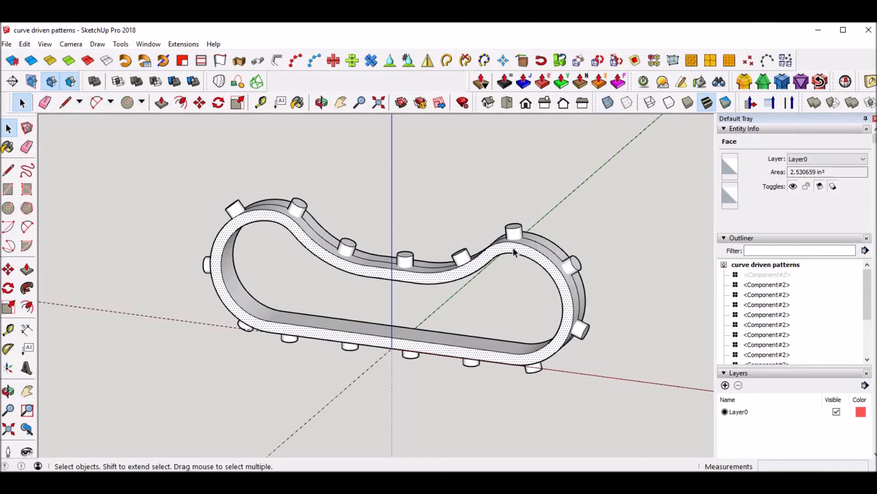
right_click(513, 248)
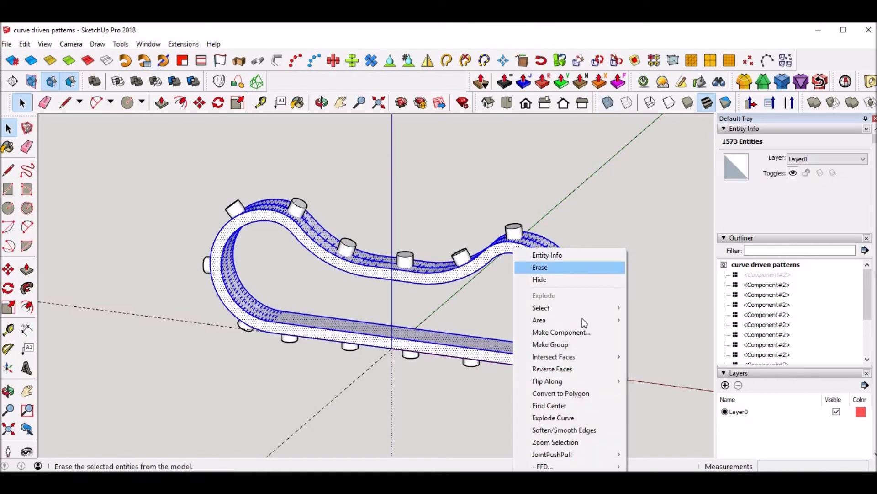
click(581, 332)
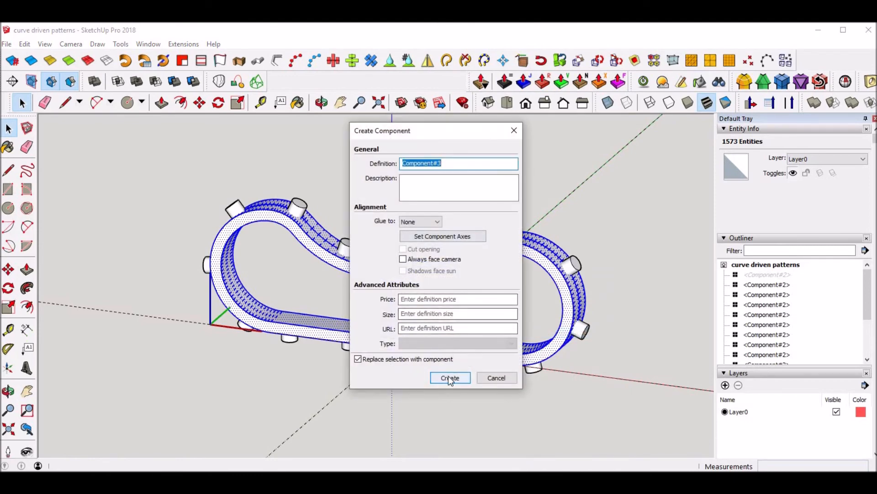
click(448, 375)
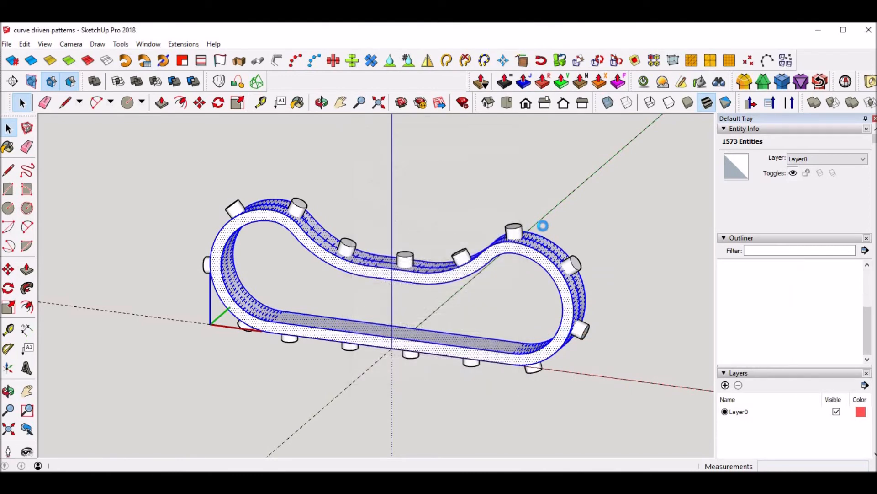
click(117, 214)
click(280, 222)
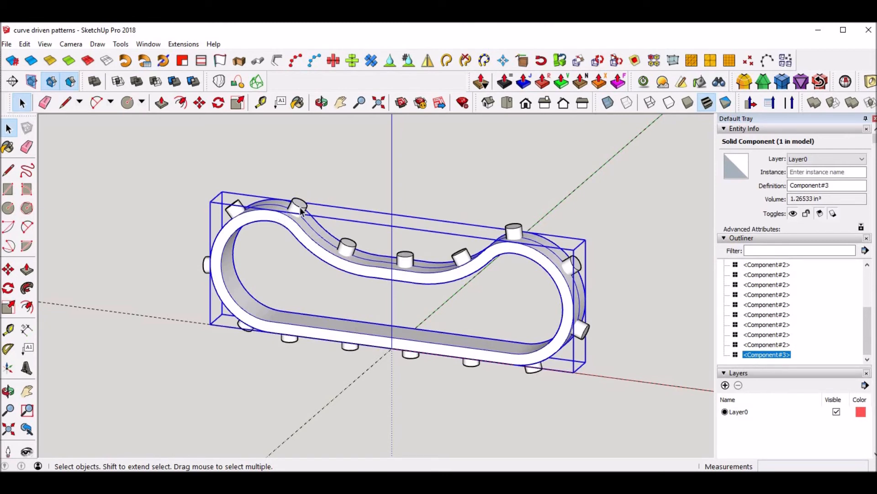
click(347, 244)
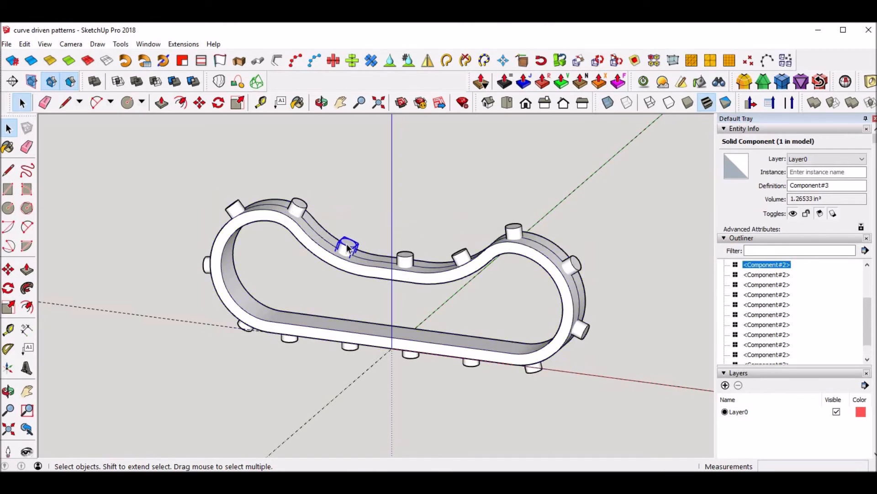
click(390, 204)
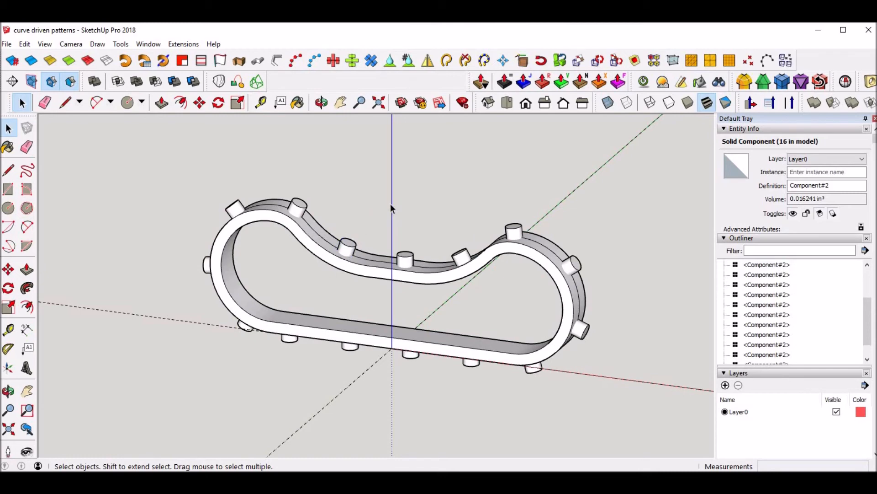
- With X-ray view on, edit one cylinder component and Push/Pull its inner end face until it extends past the inside of the band
key(o)
drag(270, 142, 284, 247)
key(space)
scroll(264, 228, up, 6)
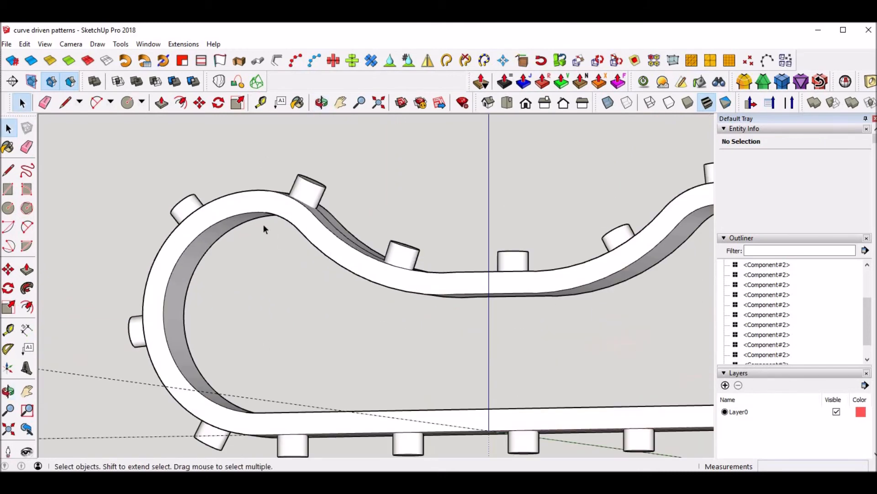
click(608, 103)
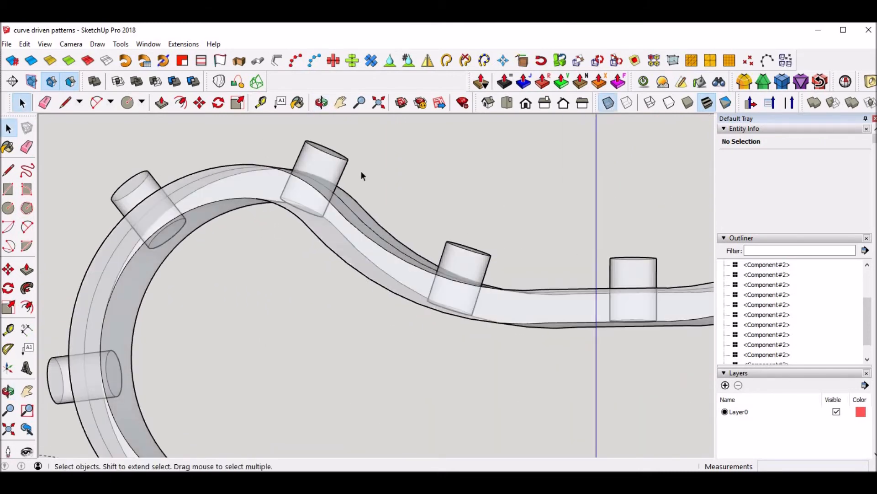
double_click(140, 188)
middle_drag(153, 215, 157, 238)
key(p)
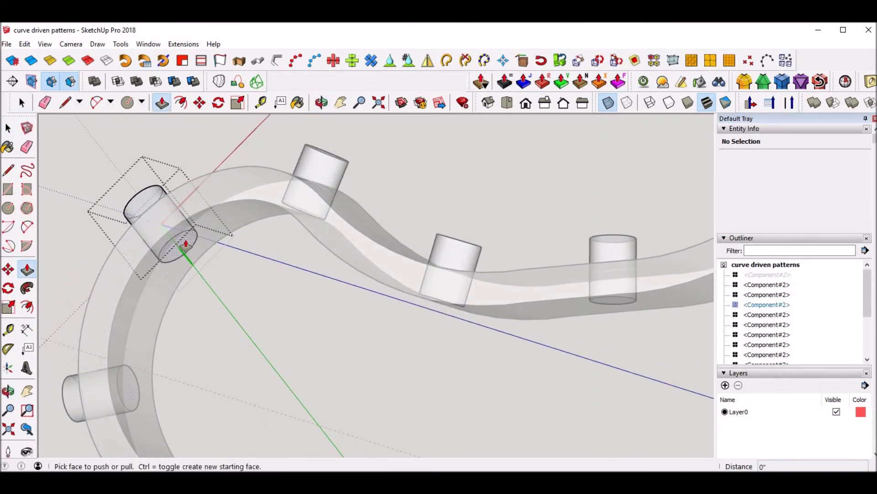
click(186, 247)
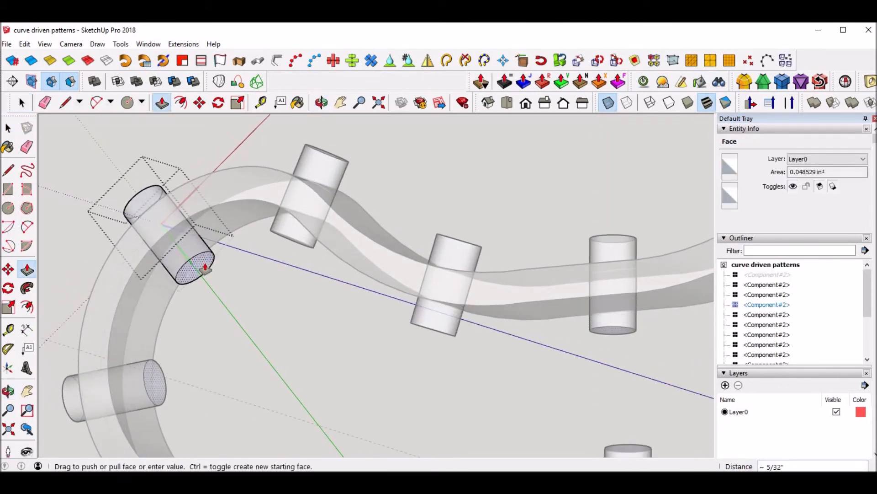
click(209, 263)
key(space)
click(434, 181)
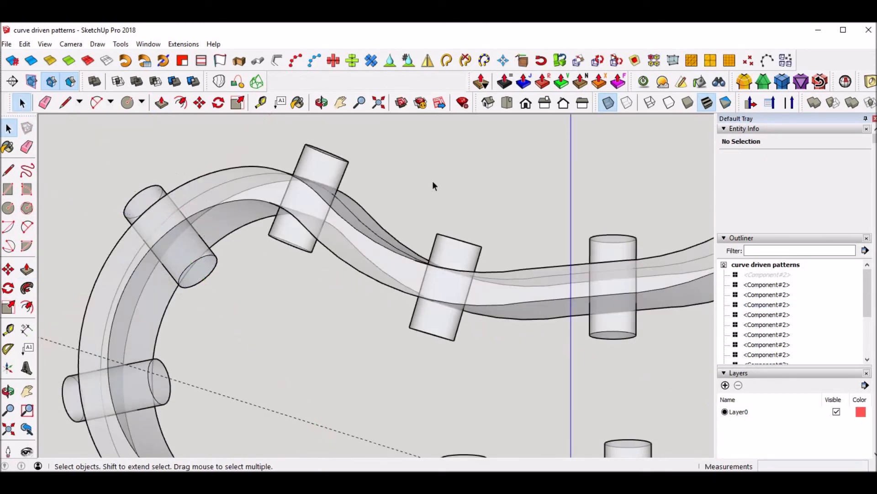
- Turn off X-ray view and look over the lengthened cylinders along the whole band
scroll(432, 180, down, 2)
click(606, 104)
middle_drag(474, 170, 405, 218)
scroll(503, 234, down, 3)
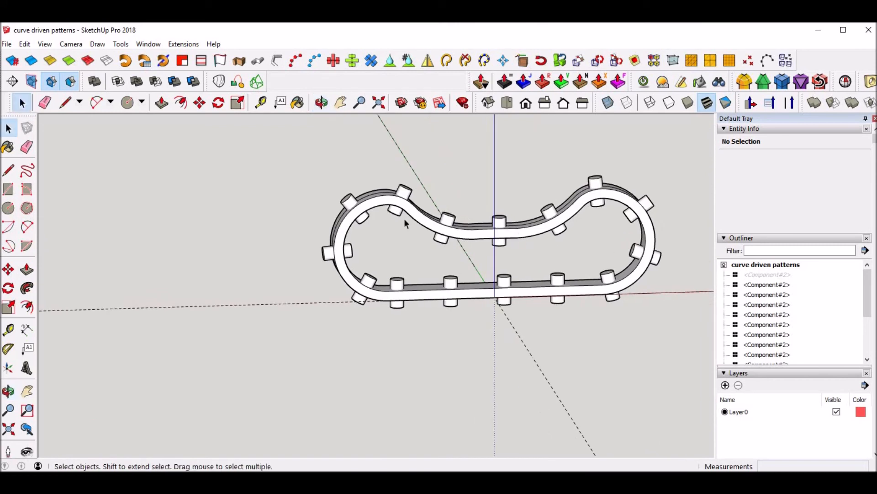
scroll(421, 188, up, 2)
scroll(421, 187, up, 1)
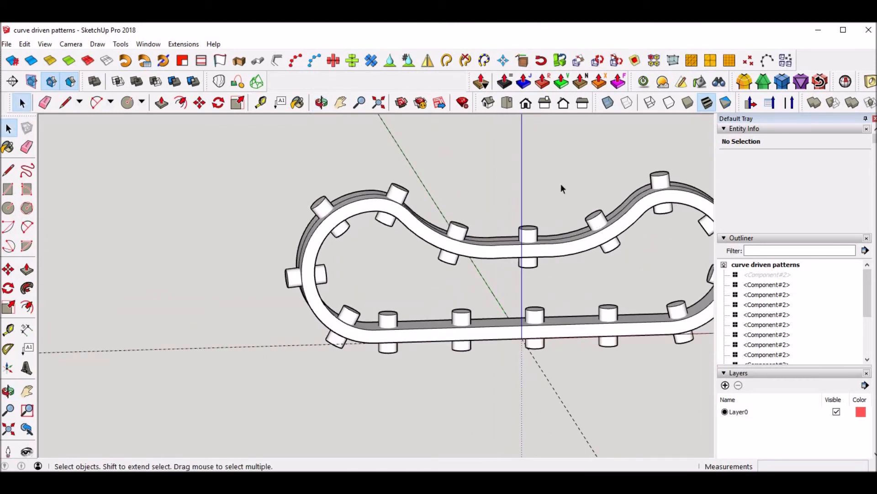
- Try the solid Subtract operation with the band as first solid and the cylinder on its upper-left bend as second, then undo it
click(156, 82)
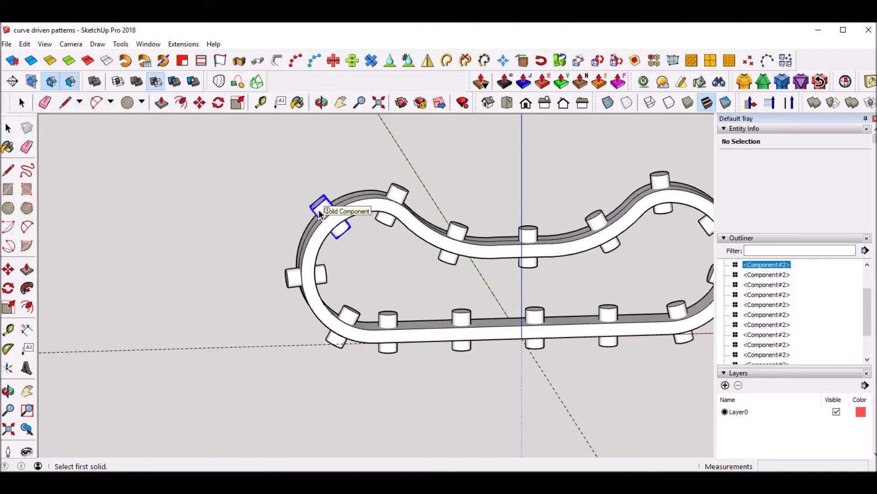
click(322, 234)
click(325, 211)
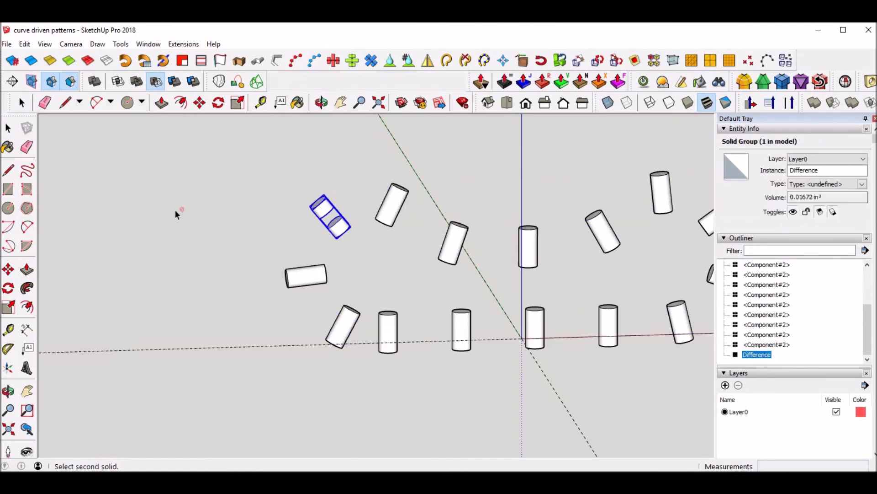
key(ctrl+z)
- Subtract the cylinder on the upper-left bend from the band, taking the cylinder as first solid and the band as second
click(328, 209)
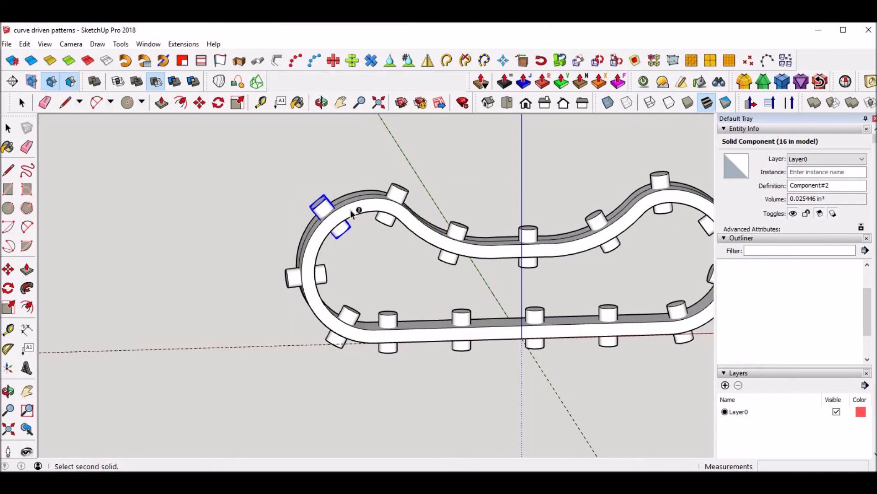
click(352, 214)
middle_drag(256, 194, 395, 196)
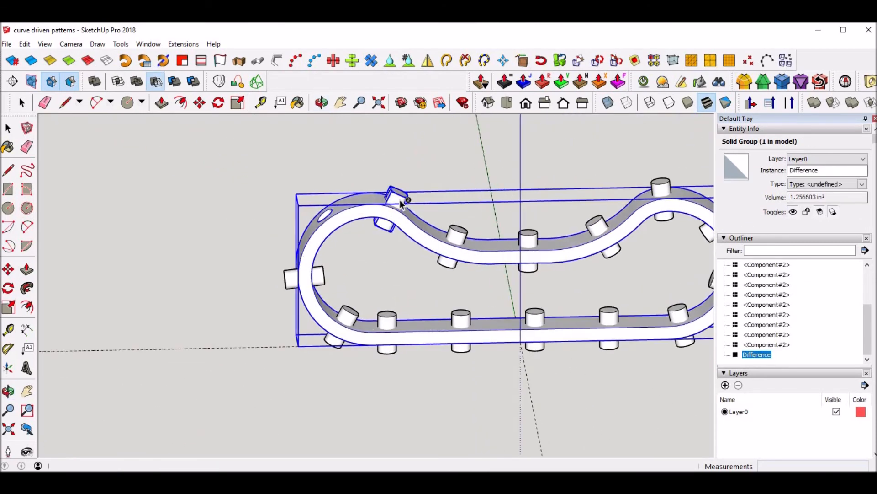
key(space)
click(381, 174)
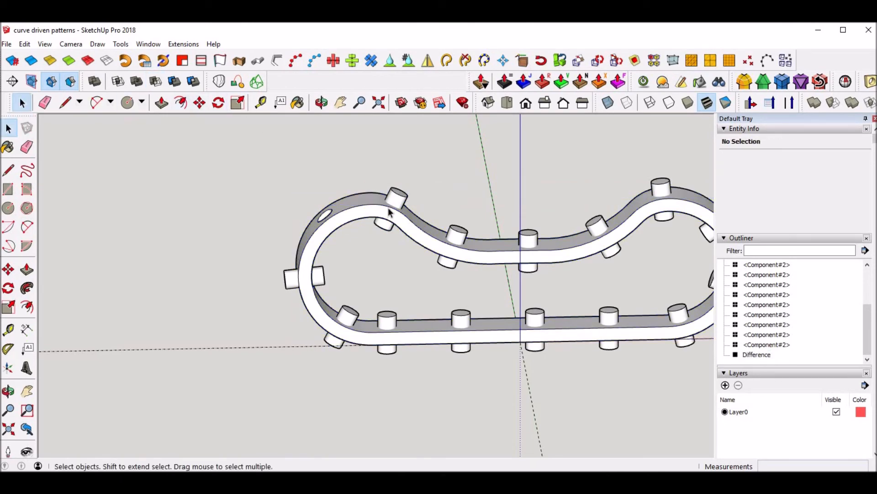
- Select the next three cylinders along the band's upper curve, up to the middle of the dip, and explode them
middle_drag(311, 204, 380, 205)
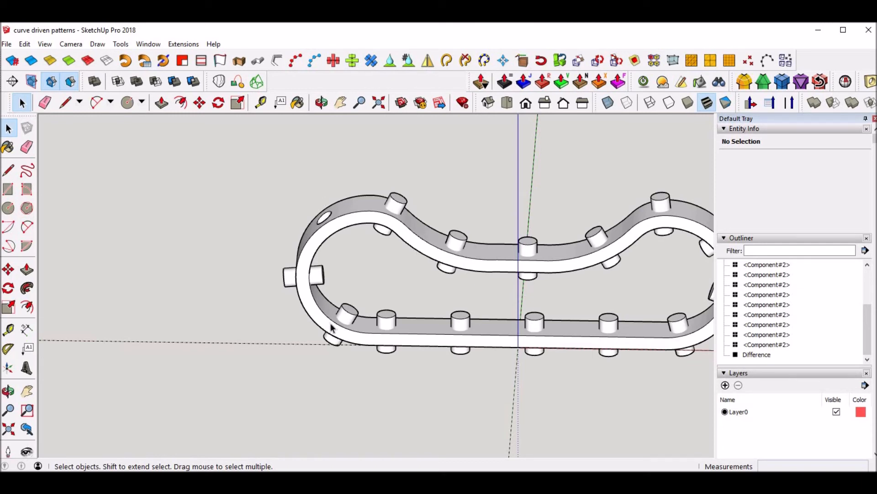
shift+middle_drag(435, 294, 278, 284)
click(237, 194)
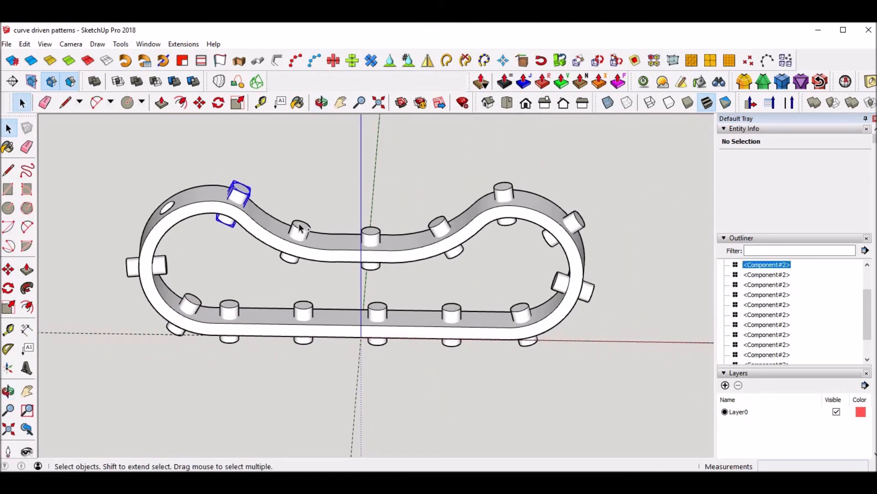
ctrl+click(300, 230)
ctrl+click(375, 236)
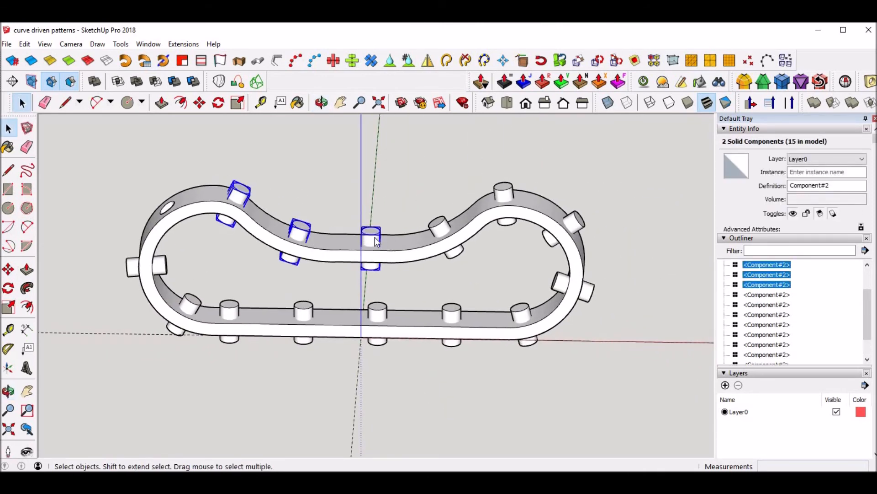
right_click(374, 237)
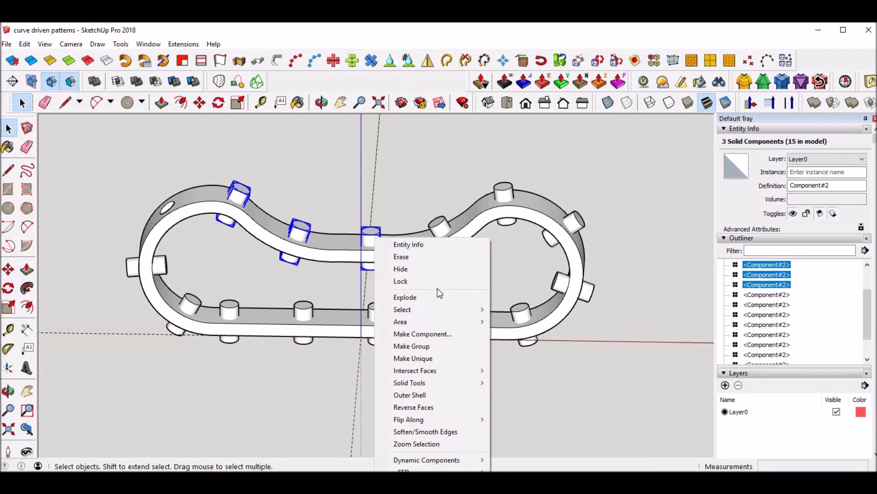
click(412, 297)
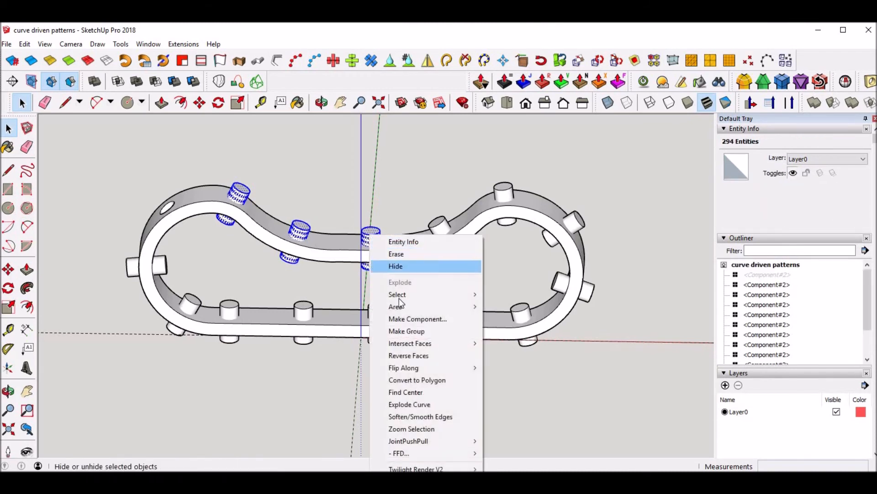
- Make one component from the geometry of the three exploded cylinders, keeping the default settings
click(399, 320)
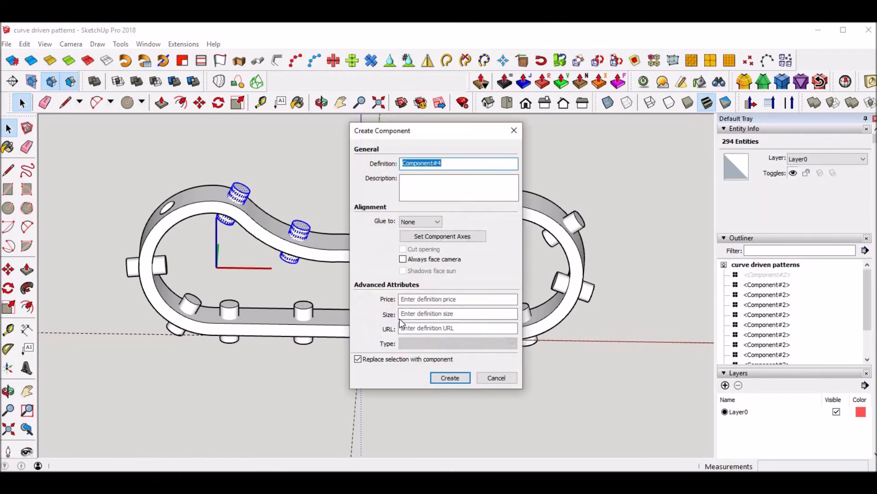
click(443, 377)
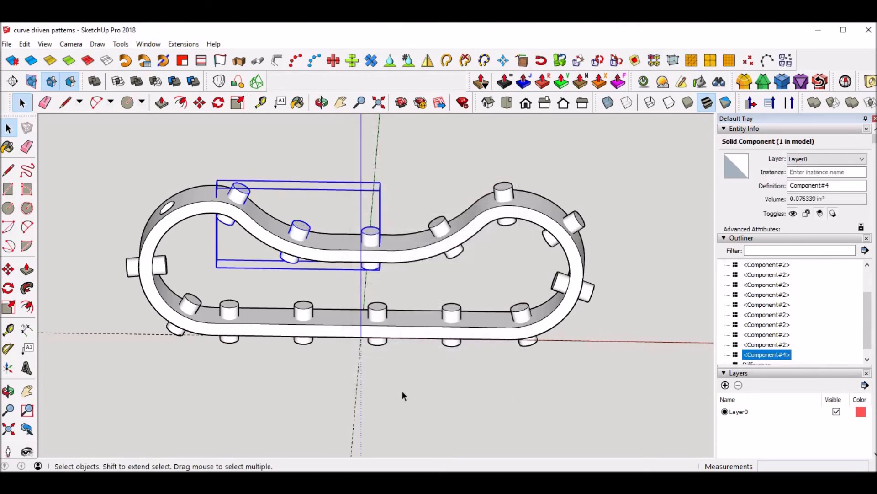
click(180, 160)
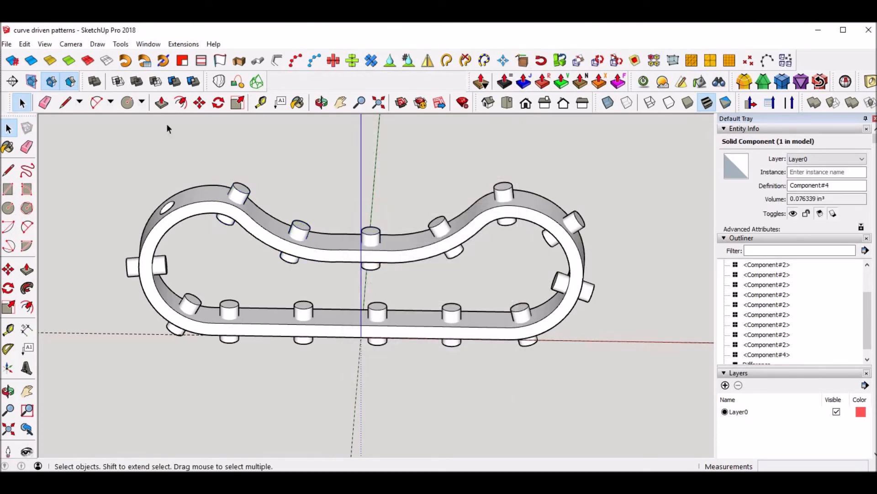
- Try subtracting with the band as first solid and the combined three-cylinder component as second, then undo it
click(155, 82)
click(204, 201)
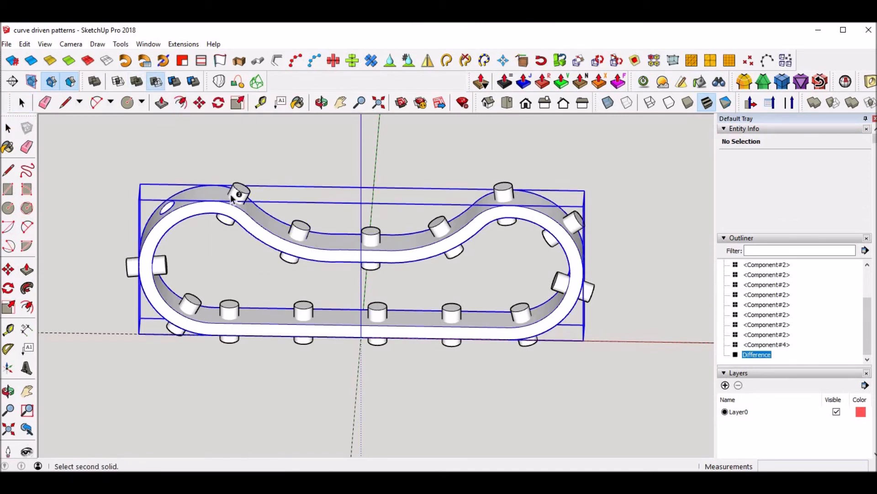
click(233, 191)
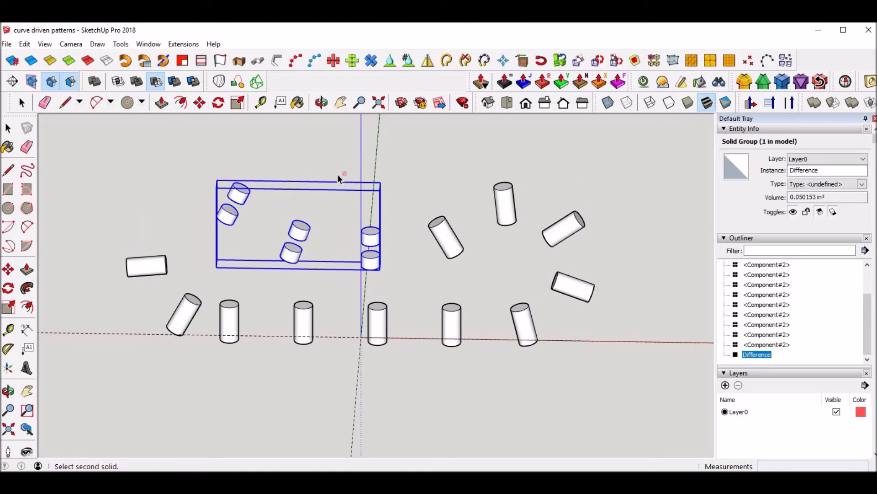
key(ctrl+z)
- Subtract the combined three-cylinder component from the band, taking the component as first solid and the band as second
click(243, 191)
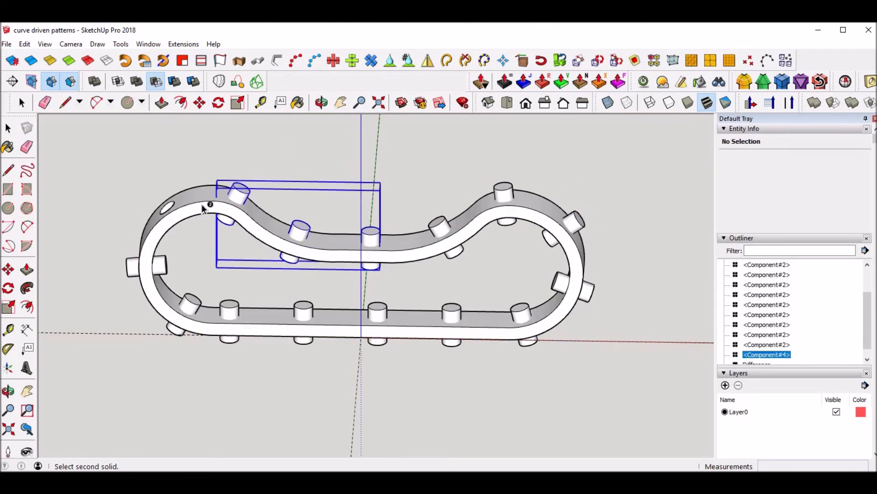
click(204, 207)
middle_drag(344, 249, 367, 349)
key(space)
click(418, 380)
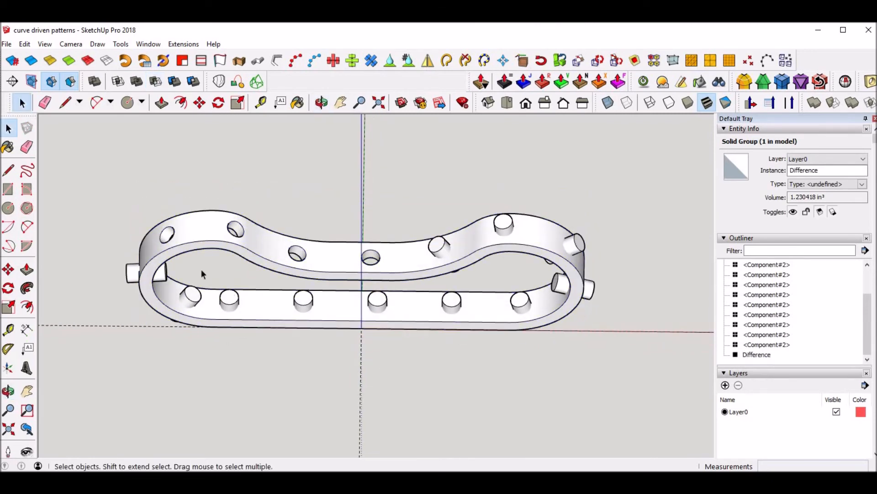
- Undo the hole cuts and the whole cylinder pattern, back to the plain band, the single cylinder and its path curve
middle_drag(169, 235, 451, 349)
middle_drag(384, 206, 441, 183)
middle_drag(303, 170, 369, 238)
middle_drag(406, 186, 507, 274)
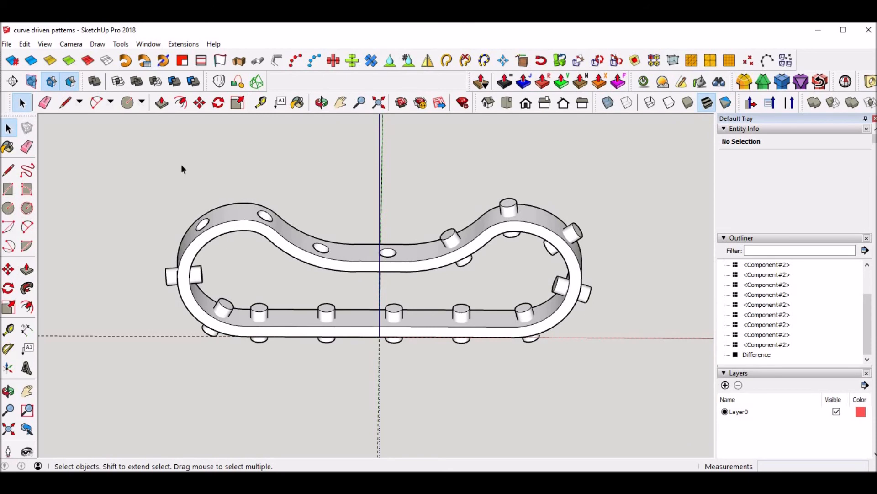
middle_drag(156, 183, 404, 333)
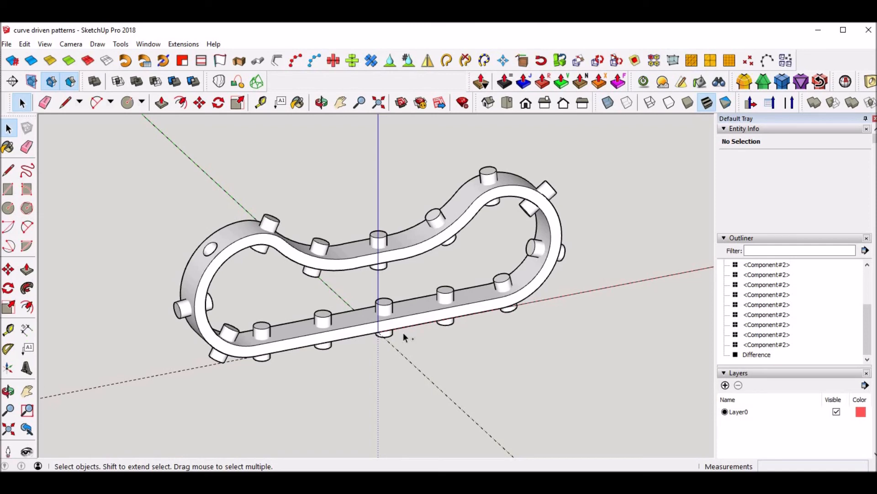
key(ctrl+z)
key(ctrl+z)
key(ctrl+z)
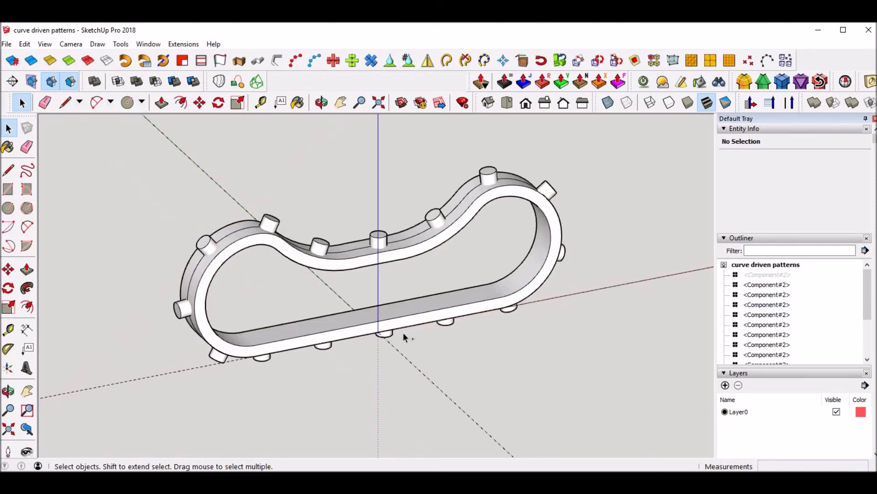
key(ctrl+z)
key(ctrl+z)
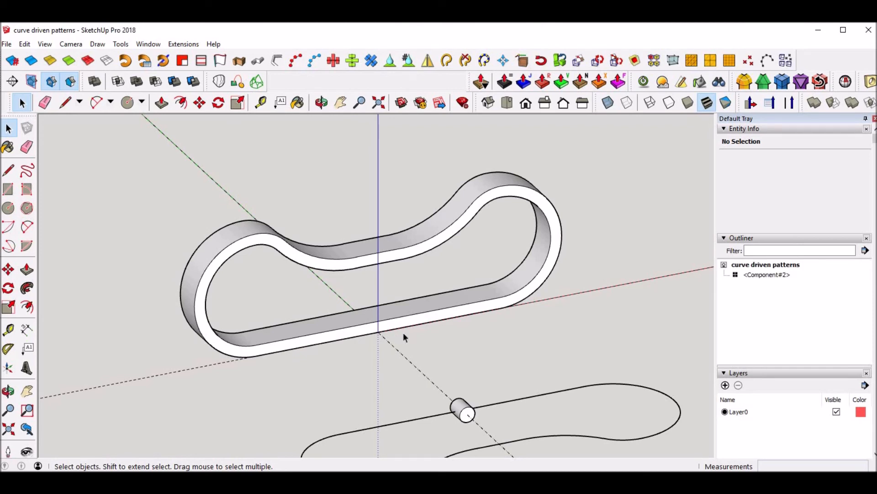
scroll(298, 221, down, 2)
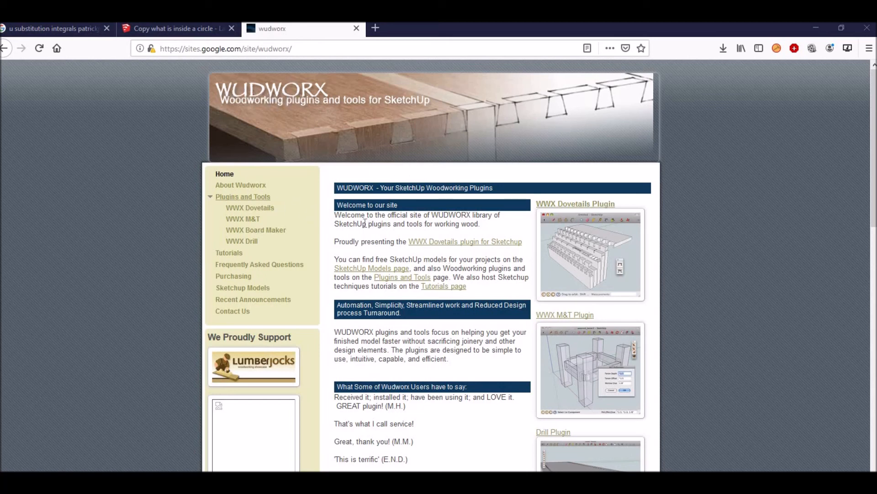
- Switch to the WUDWORX site in the browser, look through the WWX Drill plugin page and enlarge its second picture
click(250, 242)
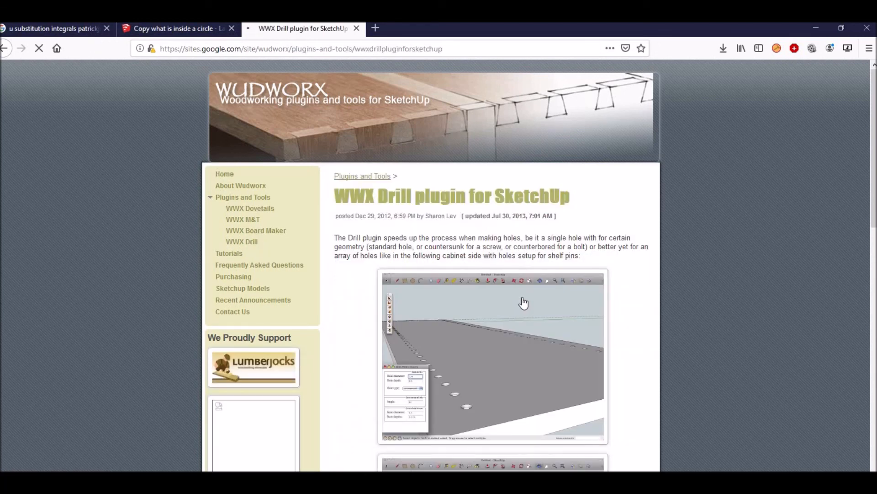
scroll(523, 302, down, 5)
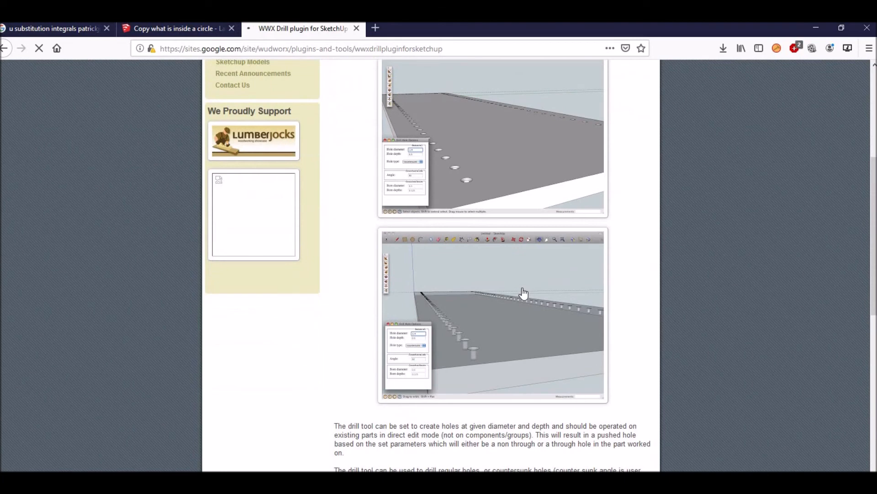
scroll(489, 331, up, 2)
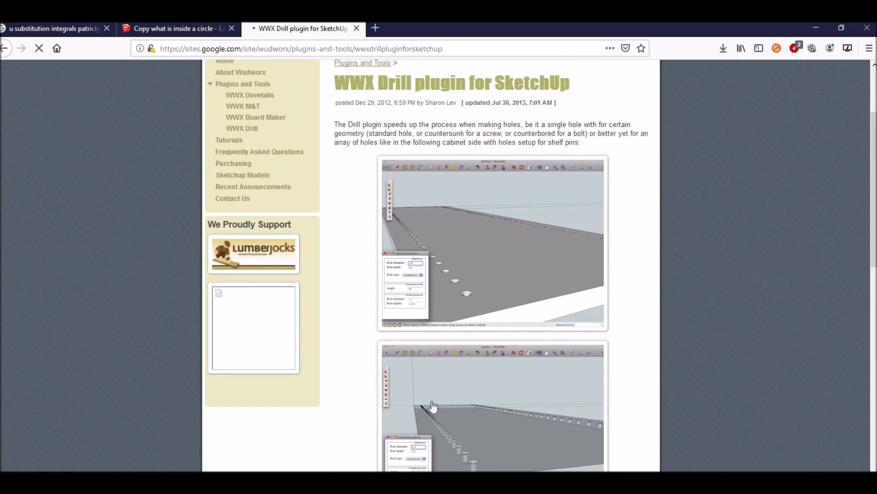
click(544, 367)
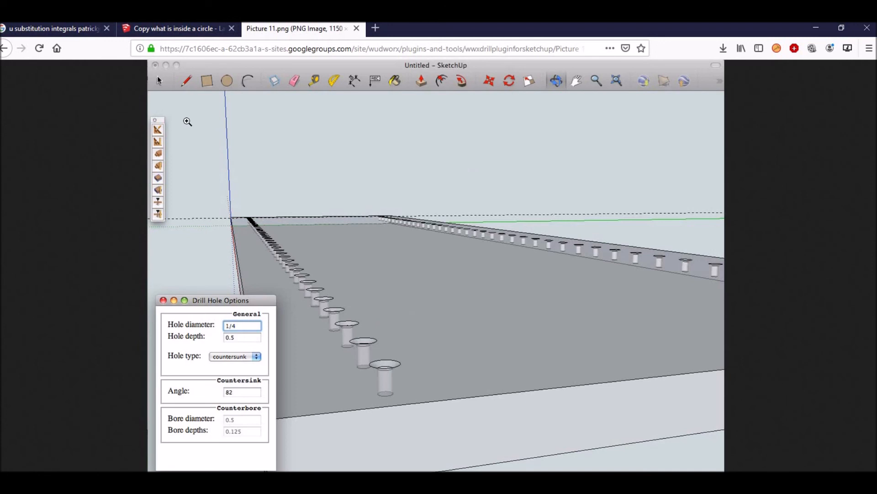
- Leave the enlarged picture and look through the WWX Dovetails plugin page
click(5, 48)
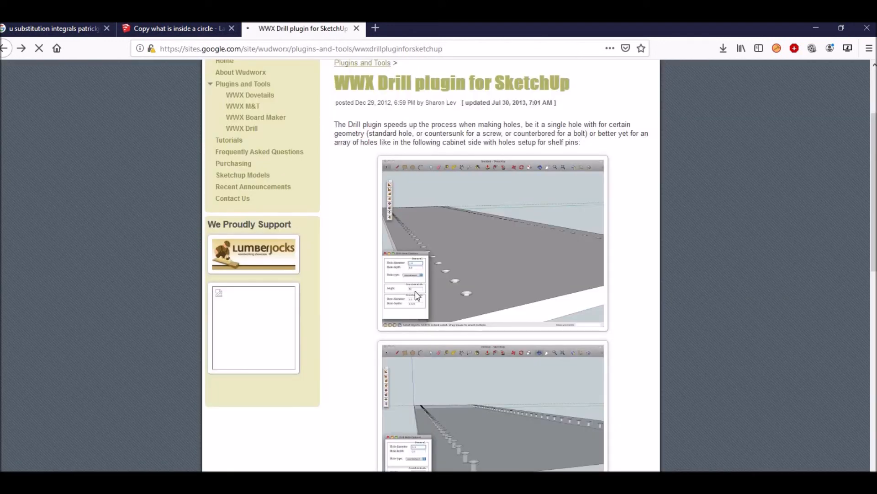
scroll(431, 274, up, 3)
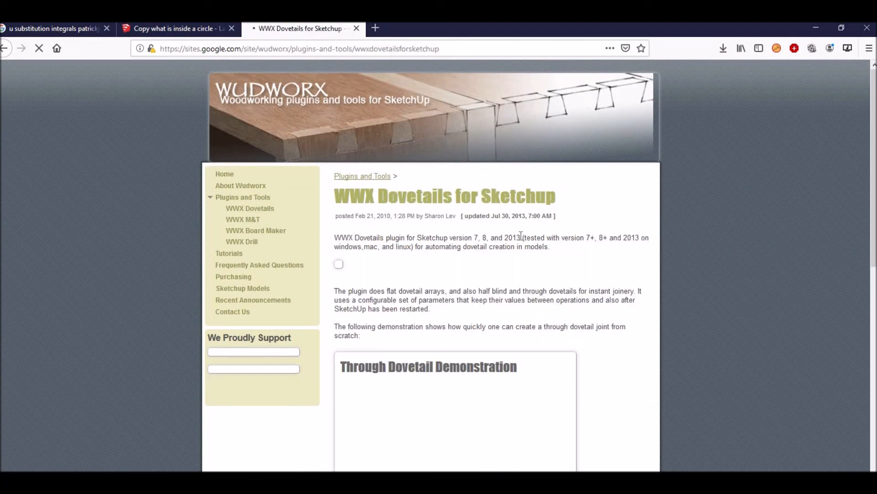
scroll(558, 250, down, 3)
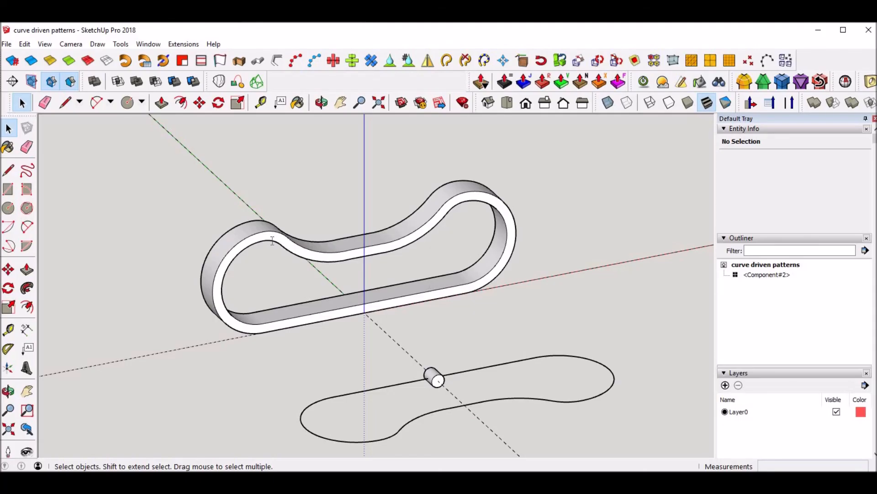
click(179, 44)
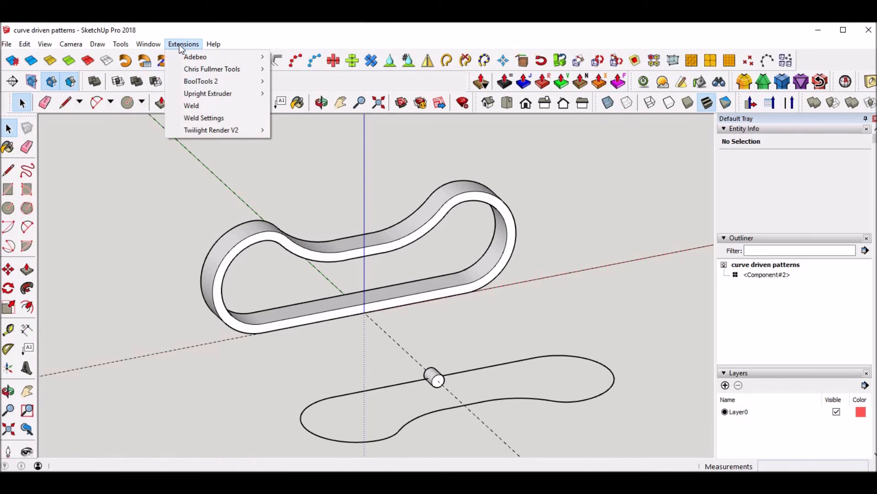
click(156, 45)
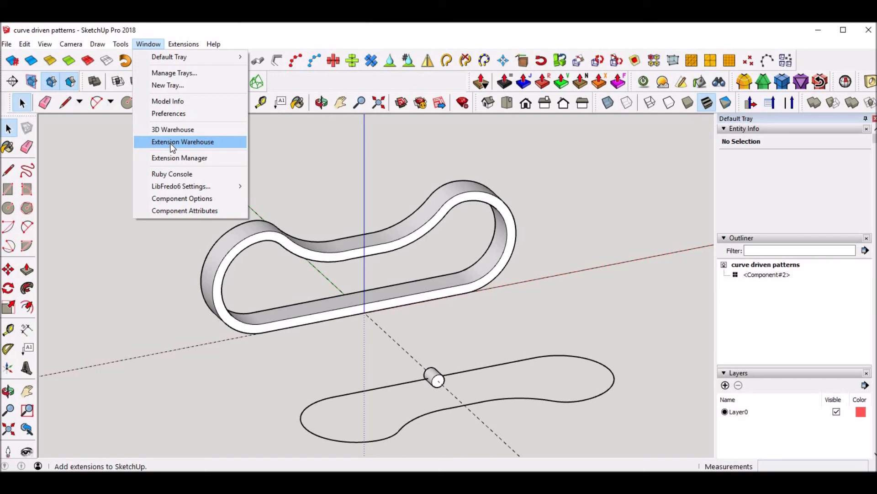
click(124, 265)
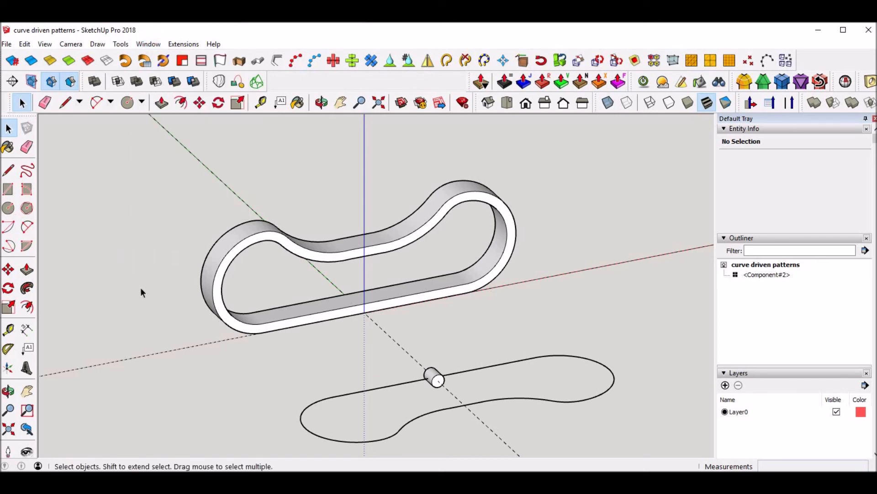